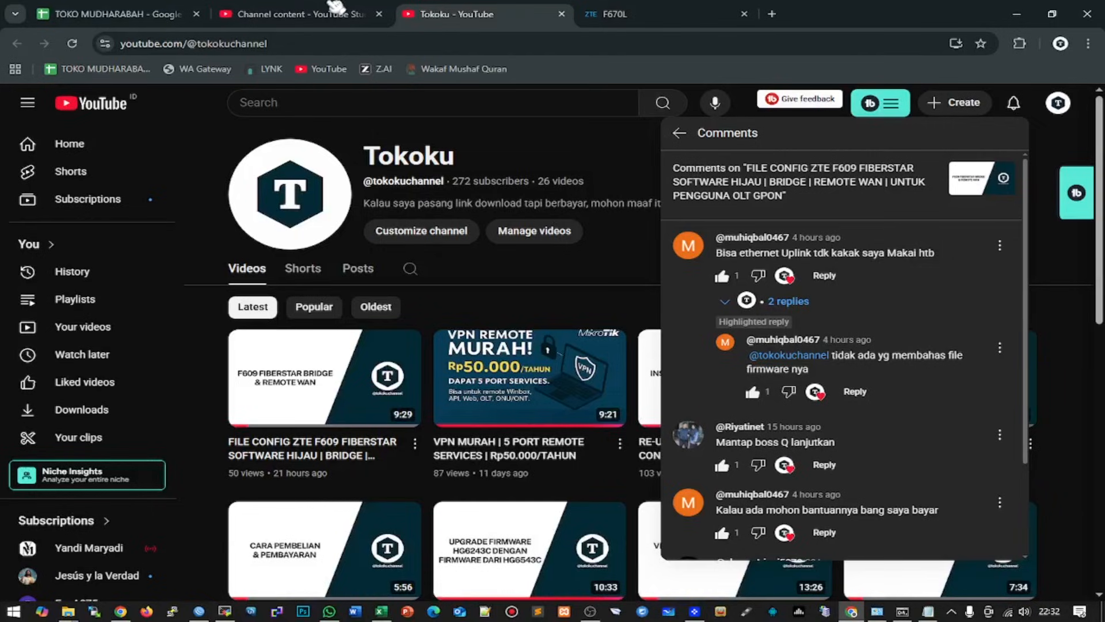
# - Log in to the F670L web admin as admin with the password and open the Management & Diagnosis status page
pyautogui.click(620, 17)
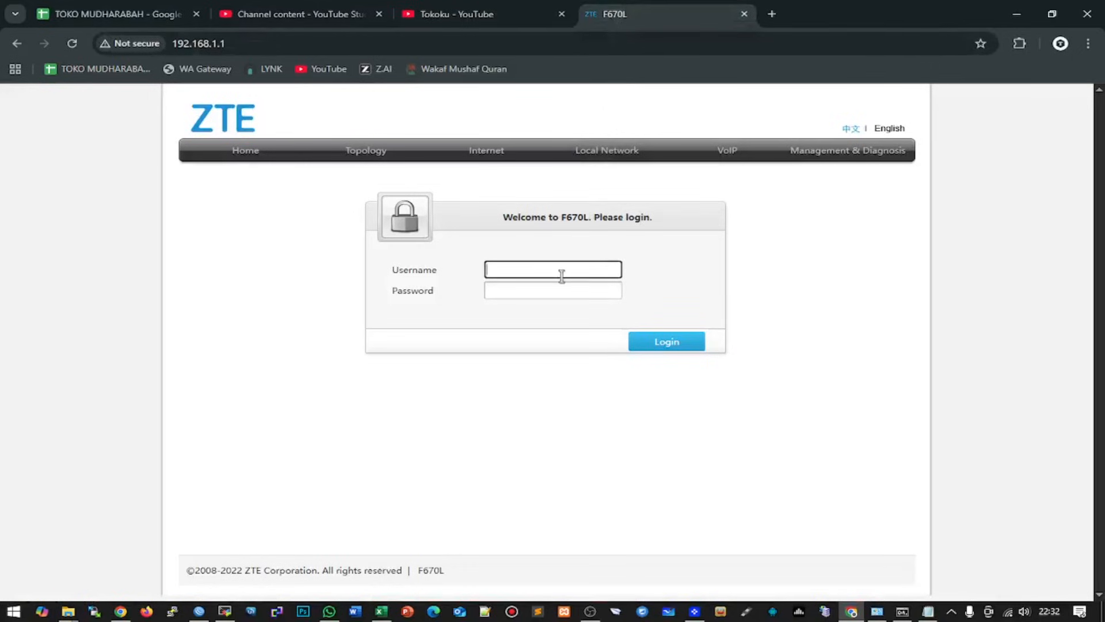
pyautogui.write('admin')
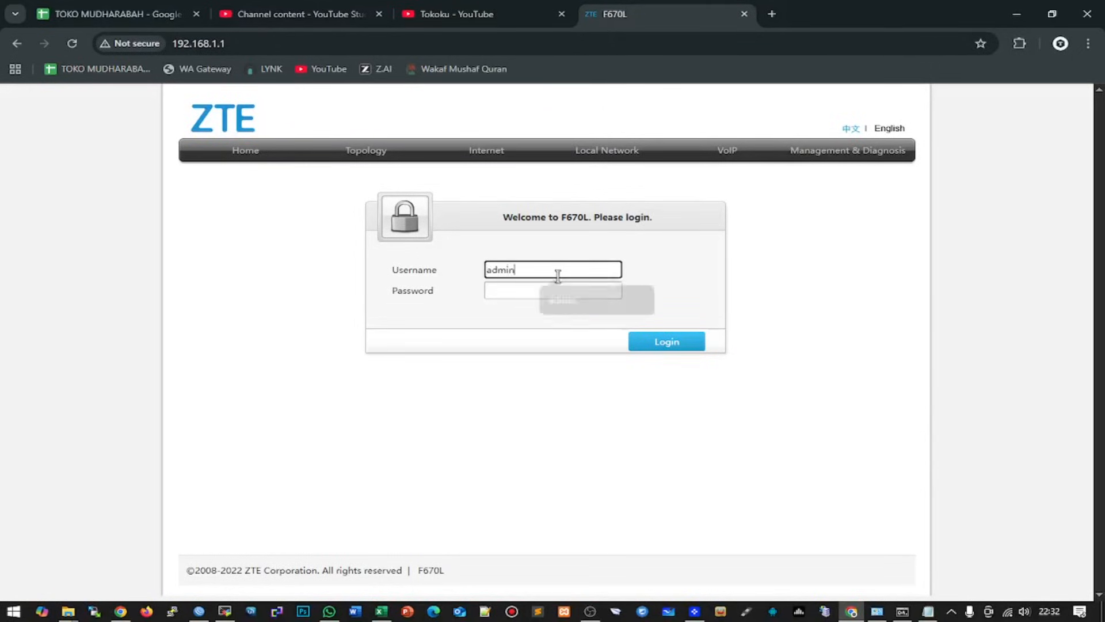
pyautogui.press('Tab')
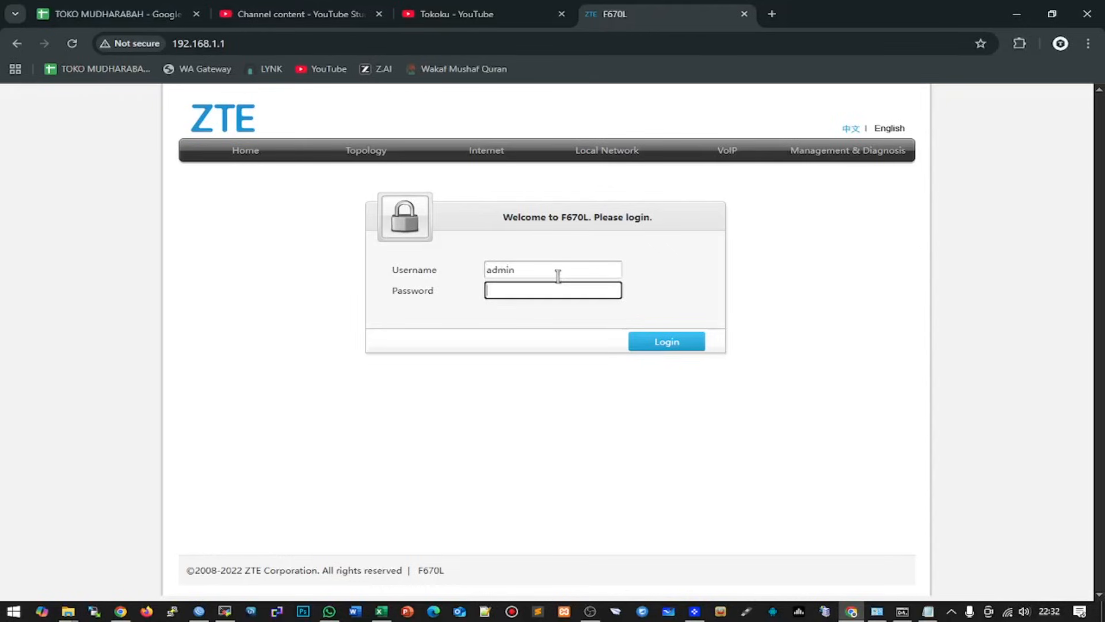
pyautogui.write('••••••••••••')
pyautogui.press('Return')
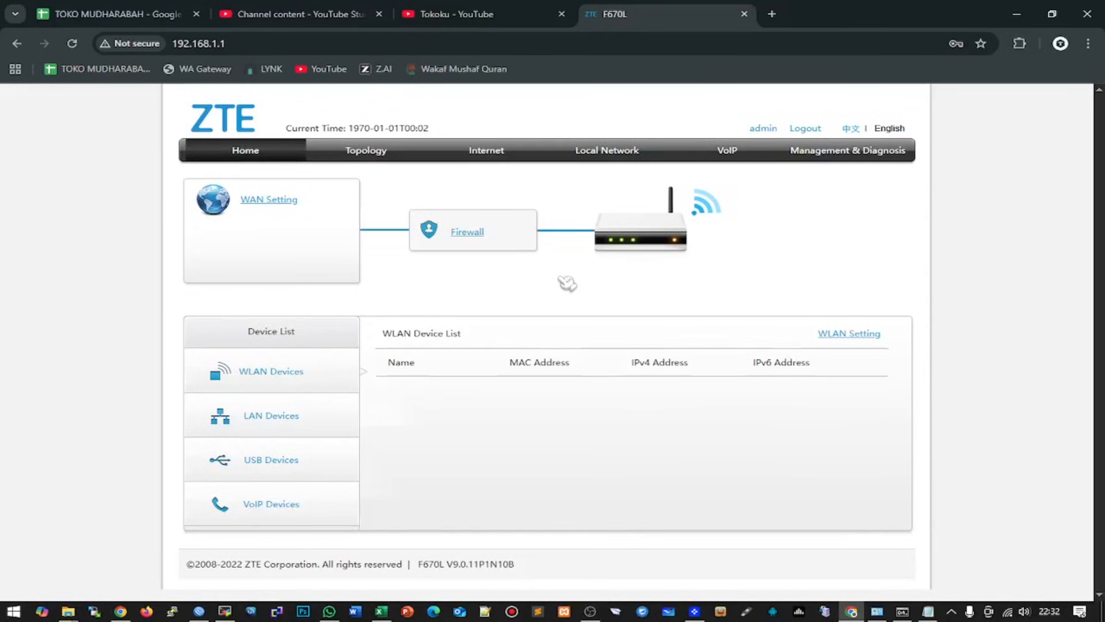
pyautogui.click(847, 156)
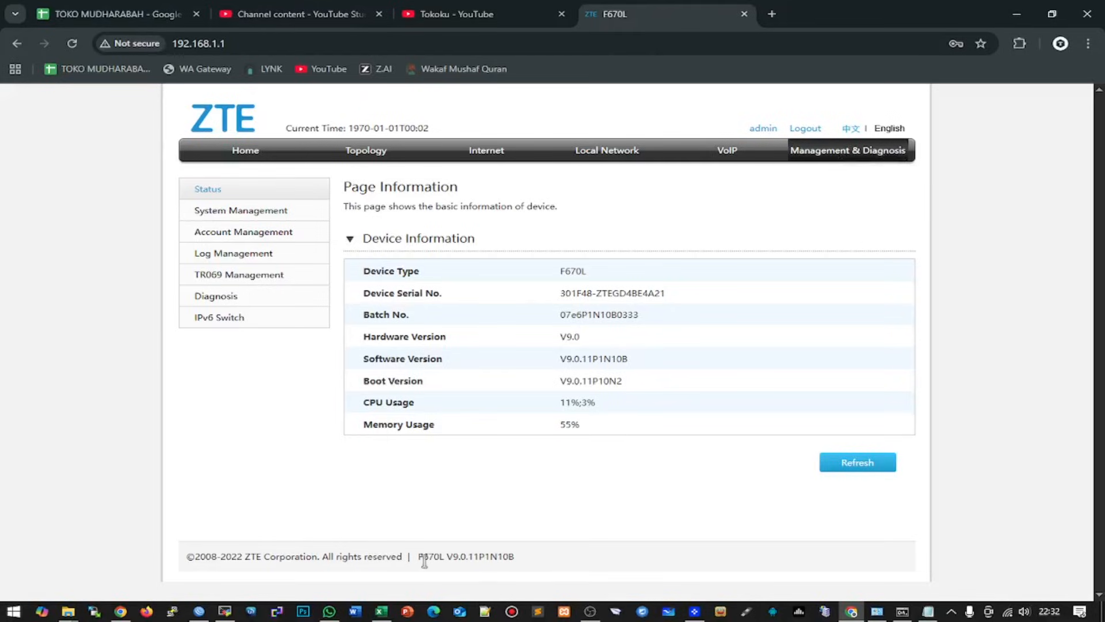
# - Highlight the current Software Version V9.0.11P1N10B, then snap the browser to the right half
pyautogui.moveTo(449, 558); pyautogui.dragTo(538, 563)
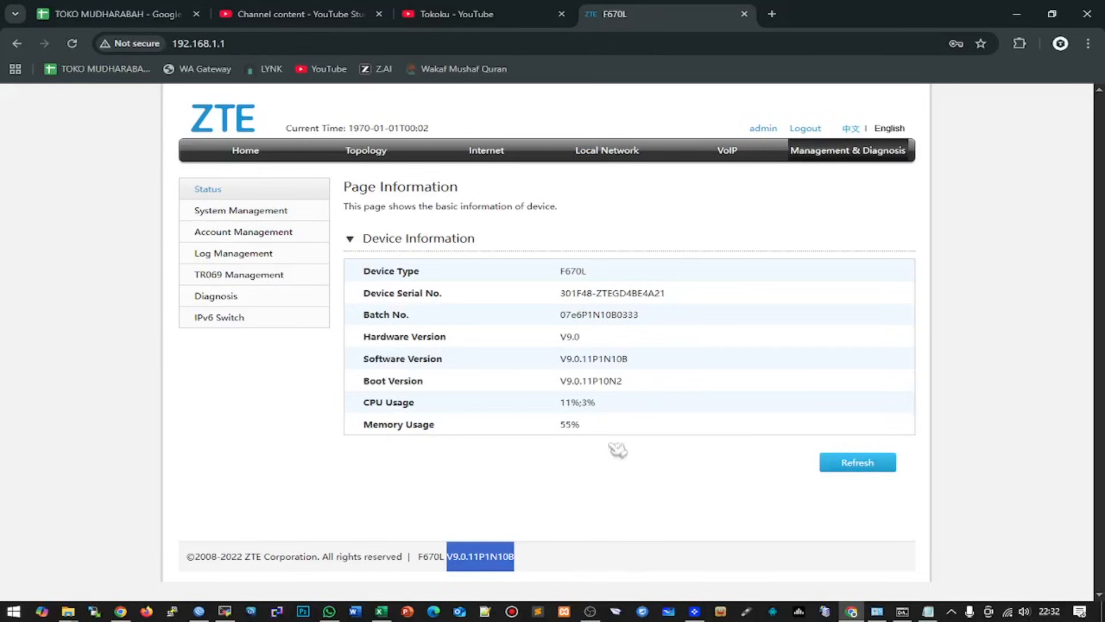
pyautogui.moveTo(639, 366); pyautogui.dragTo(541, 367)
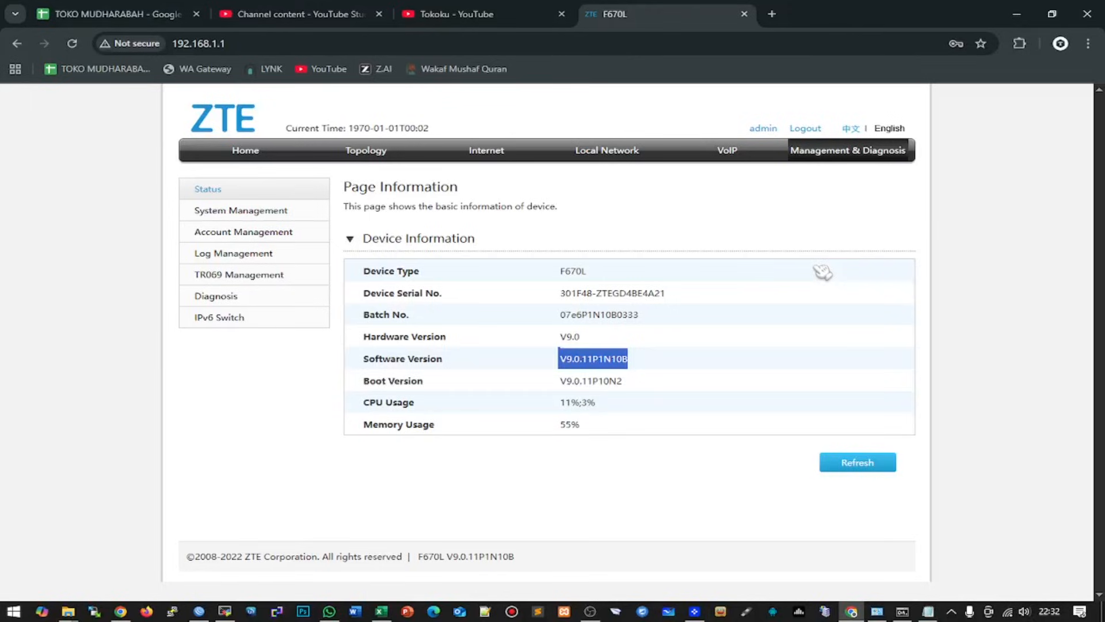
pyautogui.click(739, 229)
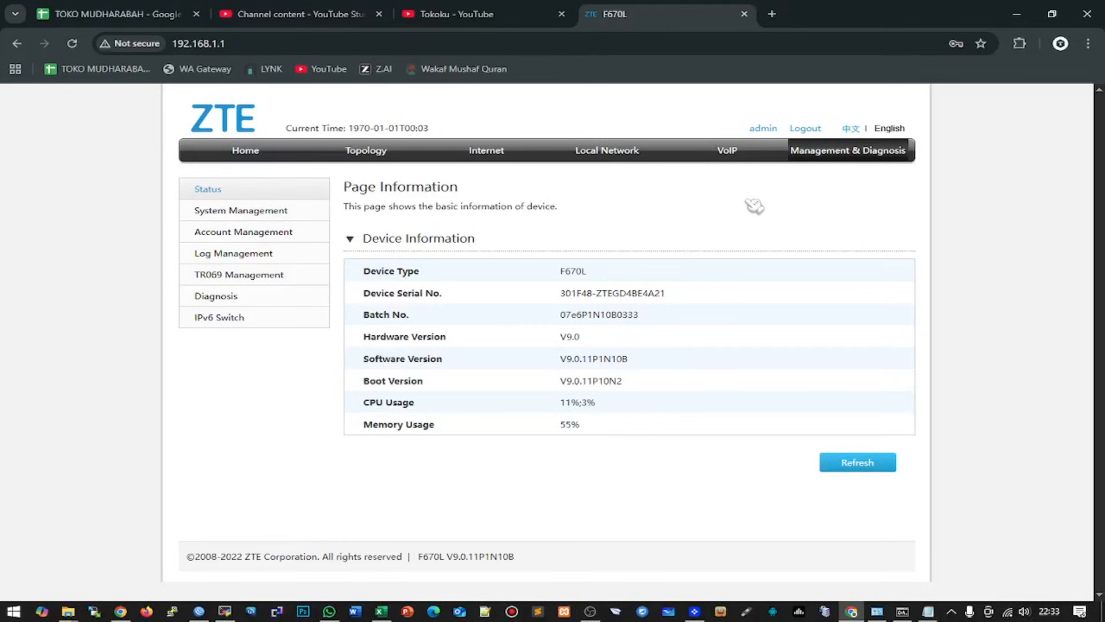
pyautogui.press('super+Right')
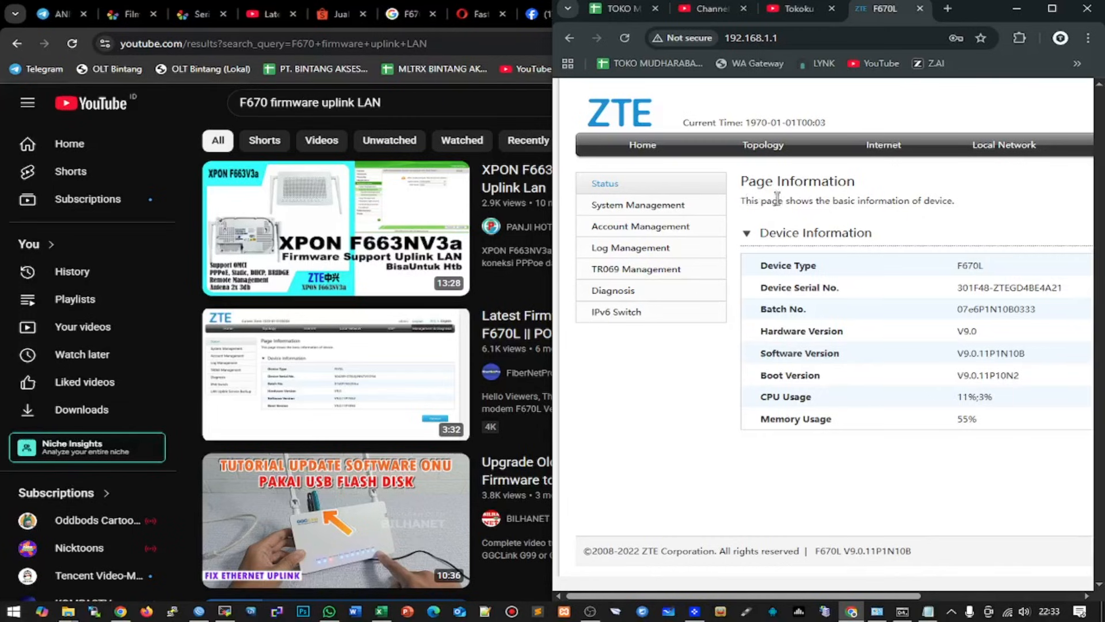
# - In WinBox's PPP Secrets list, search for 'testlan' and select the matching account
pyautogui.click(198, 612)
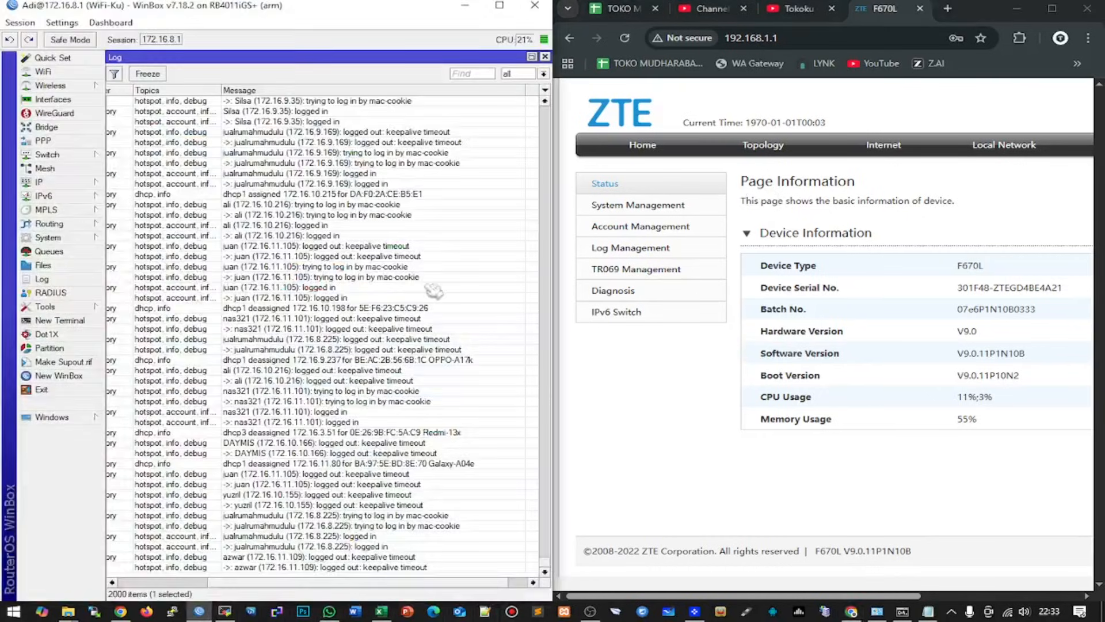
pyautogui.click(46, 142)
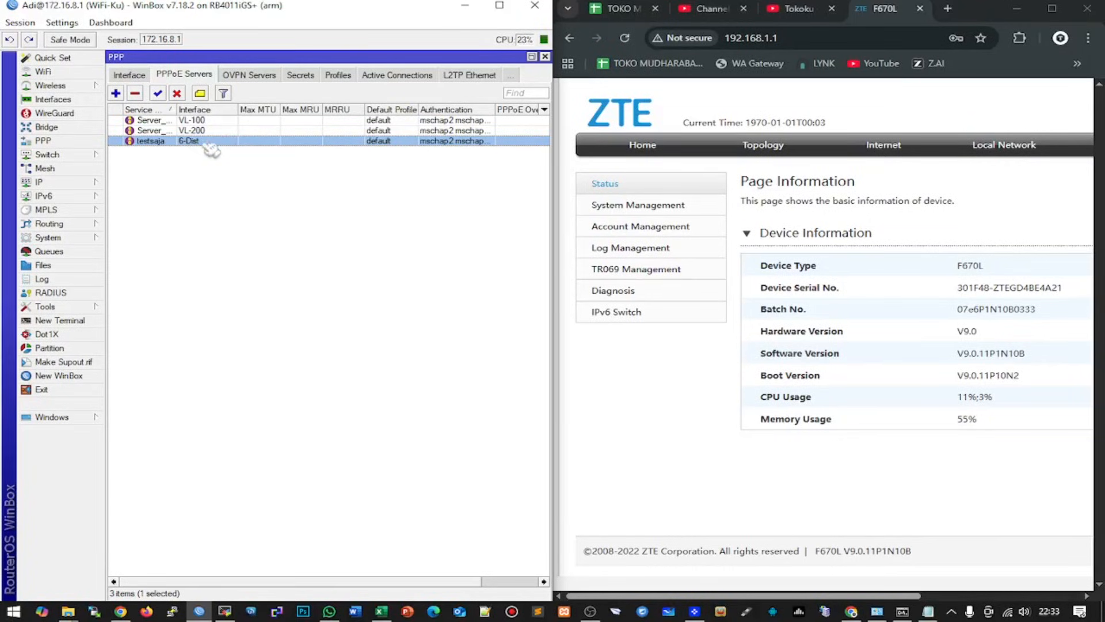
pyautogui.click(300, 75)
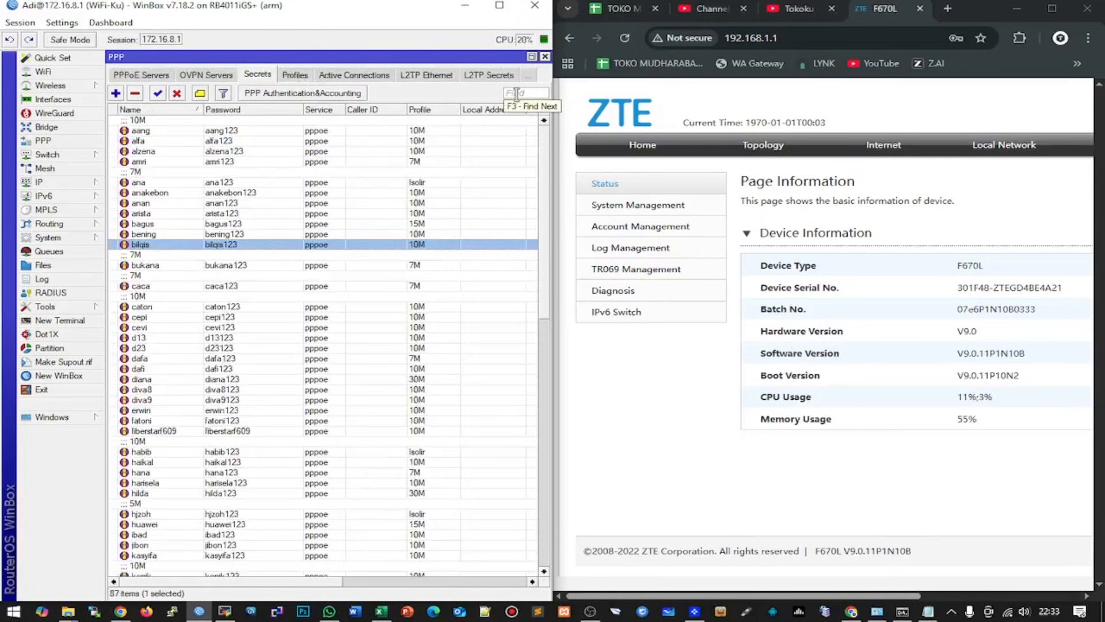
pyautogui.click(516, 93)
pyautogui.write('testlan')
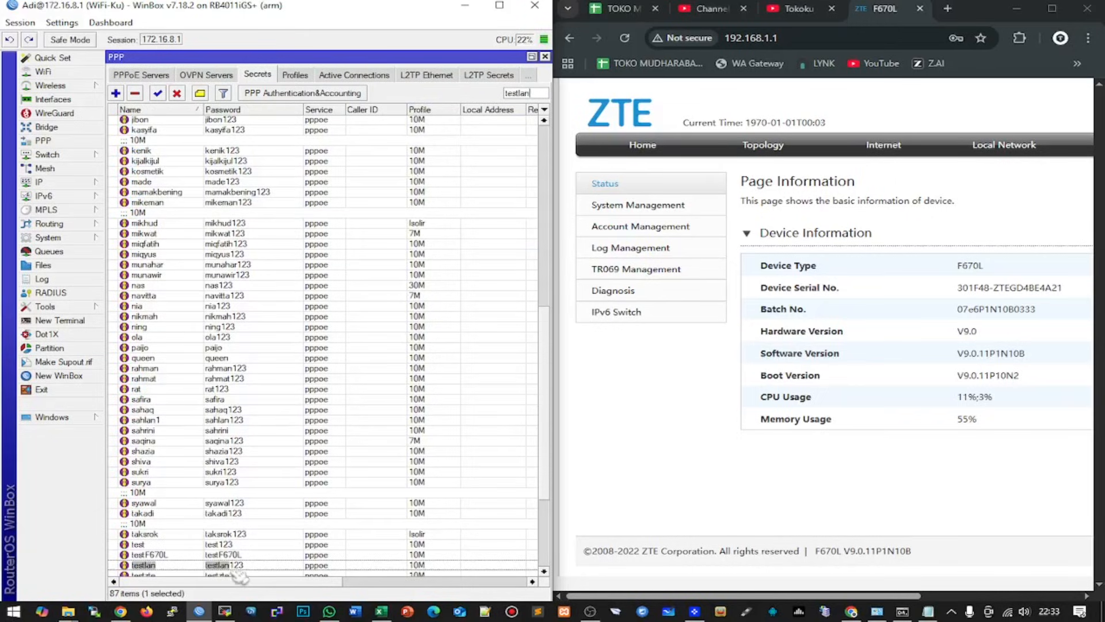
pyautogui.click(232, 567)
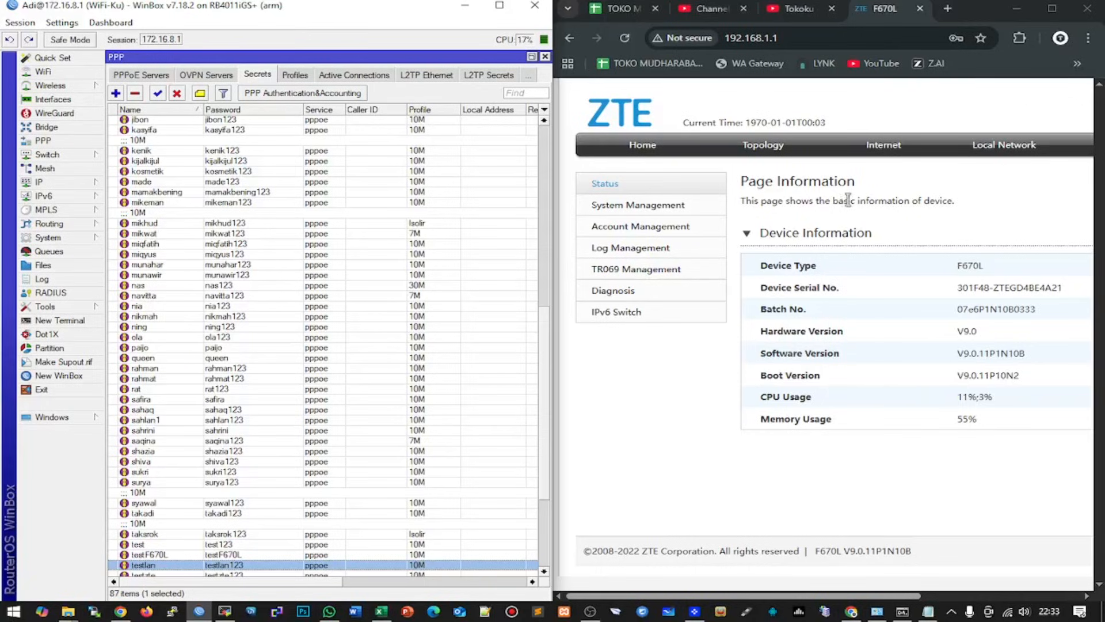
pyautogui.moveTo(806, 596); pyautogui.dragTo(965, 596)
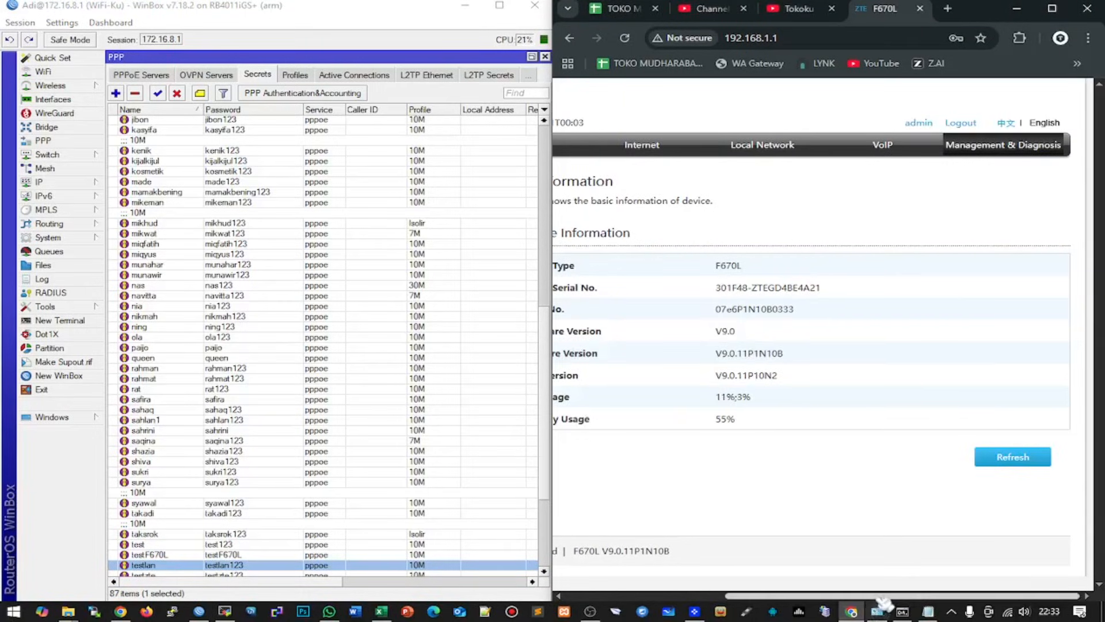
# - Upgrade the router with the V9.0.11P1N52 BOOTLDR .bin from the ZTE F670L ETH UPLINK folder, confirming the warning
pyautogui.moveTo(881, 597); pyautogui.dragTo(628, 609)
pyautogui.click(634, 209)
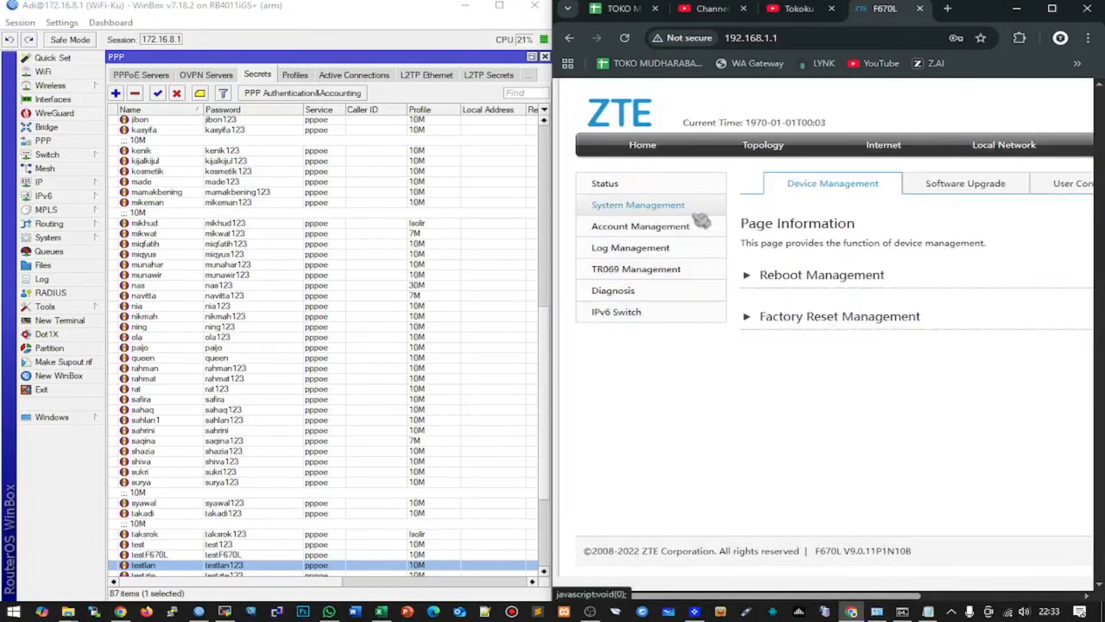
pyautogui.click(950, 189)
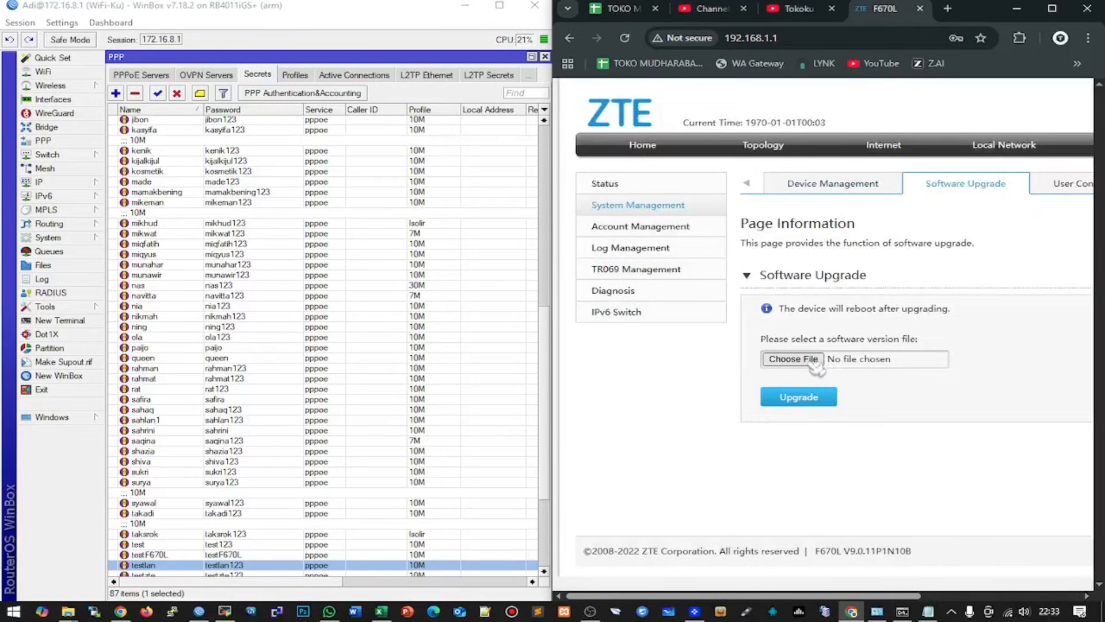
pyautogui.click(815, 362)
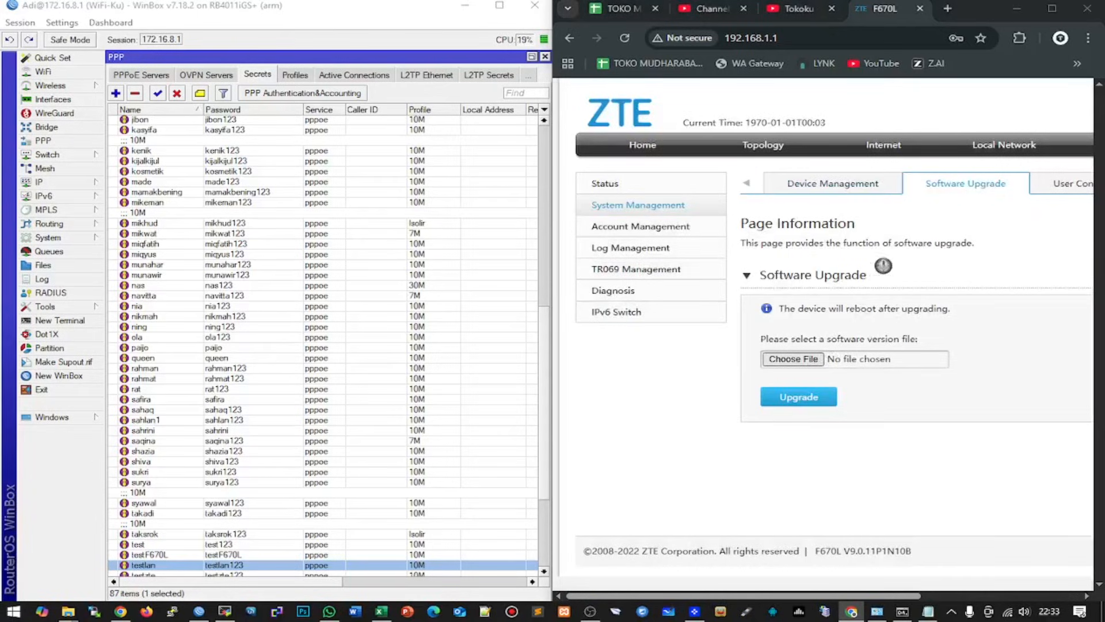
pyautogui.click(710, 33)
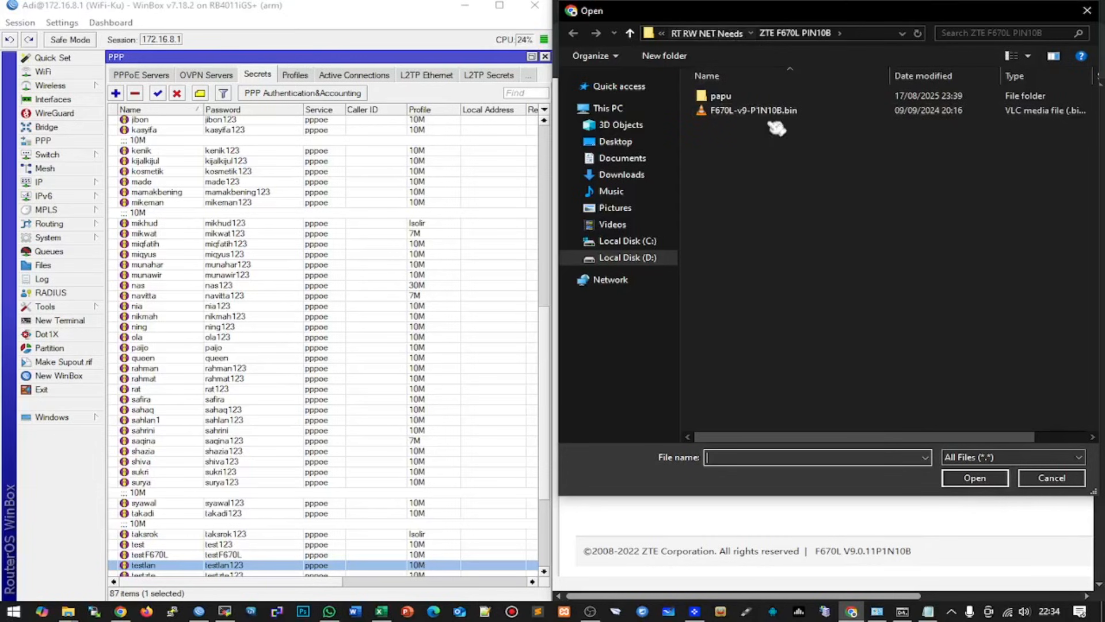
pyautogui.doubleClick(788, 351)
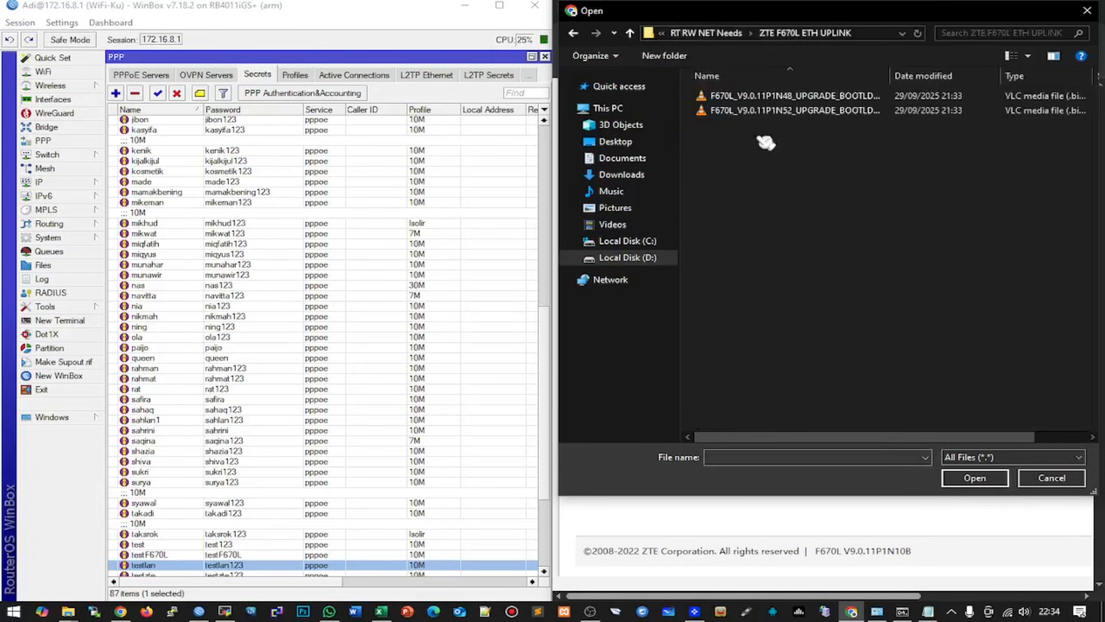
pyautogui.click(778, 110)
pyautogui.click(975, 482)
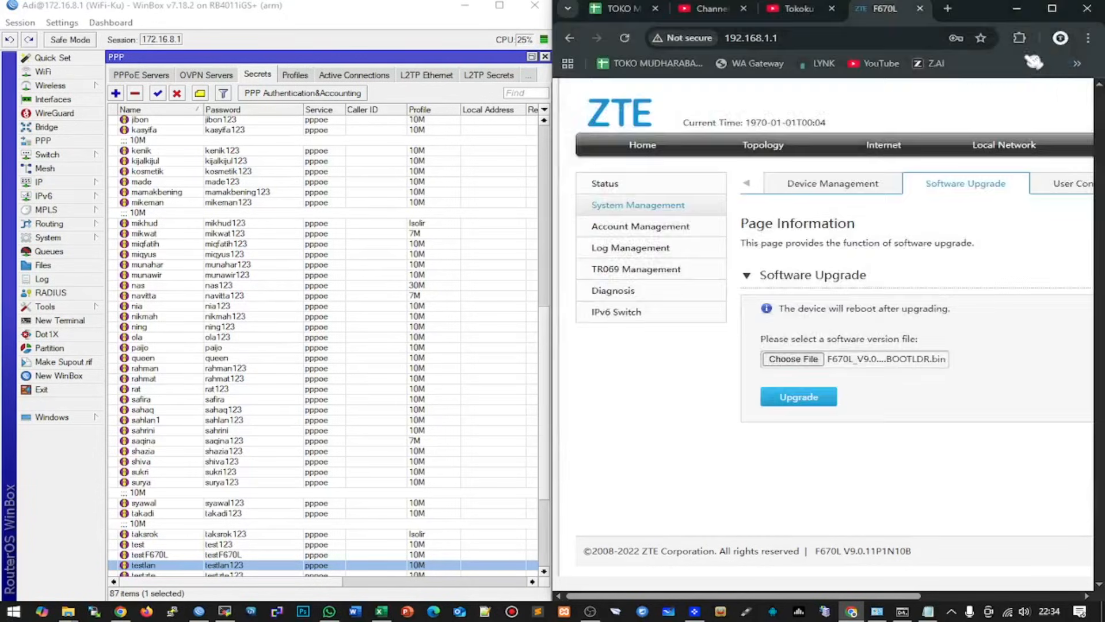
pyautogui.click(814, 397)
pyautogui.click(826, 349)
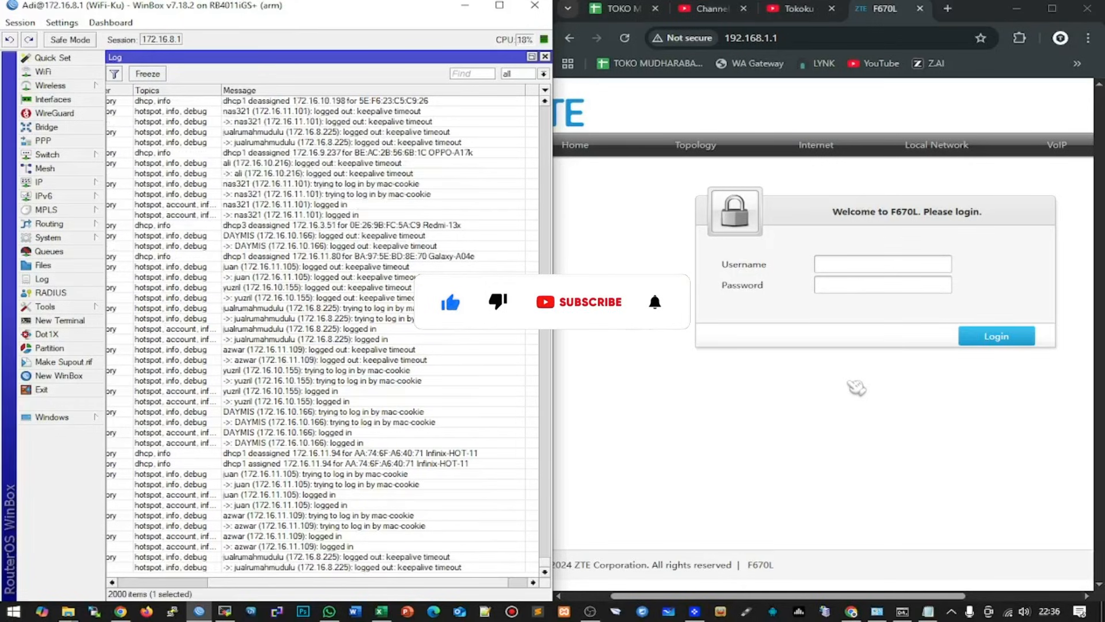
# - Sign back in as admin and check that the footer now shows firmware V9.0.11P1N52
pyautogui.click(895, 265)
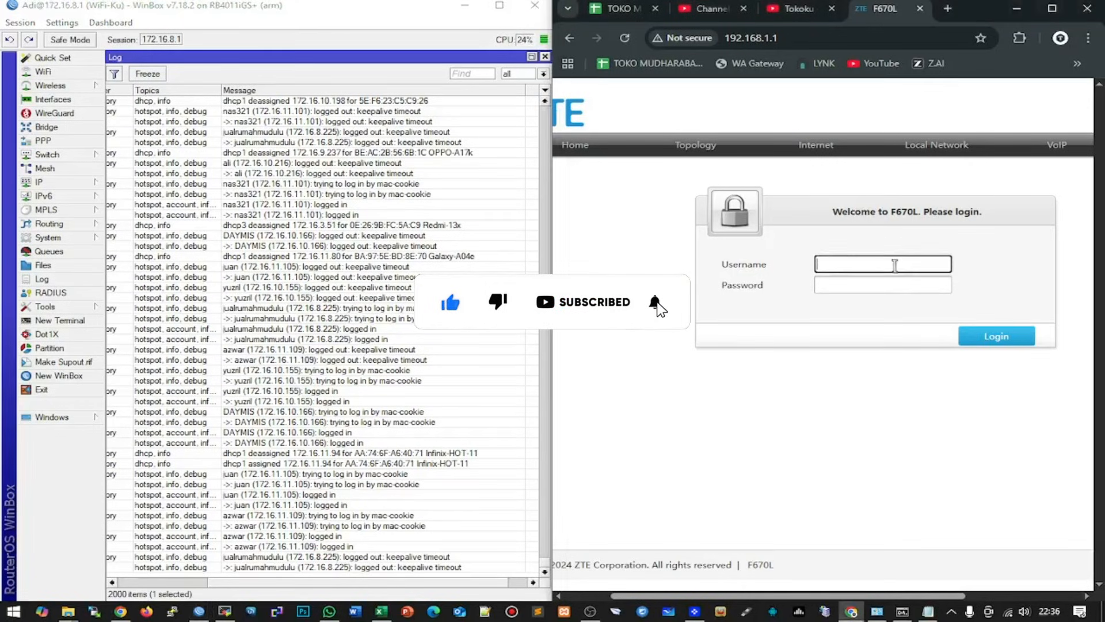
pyautogui.write('admin')
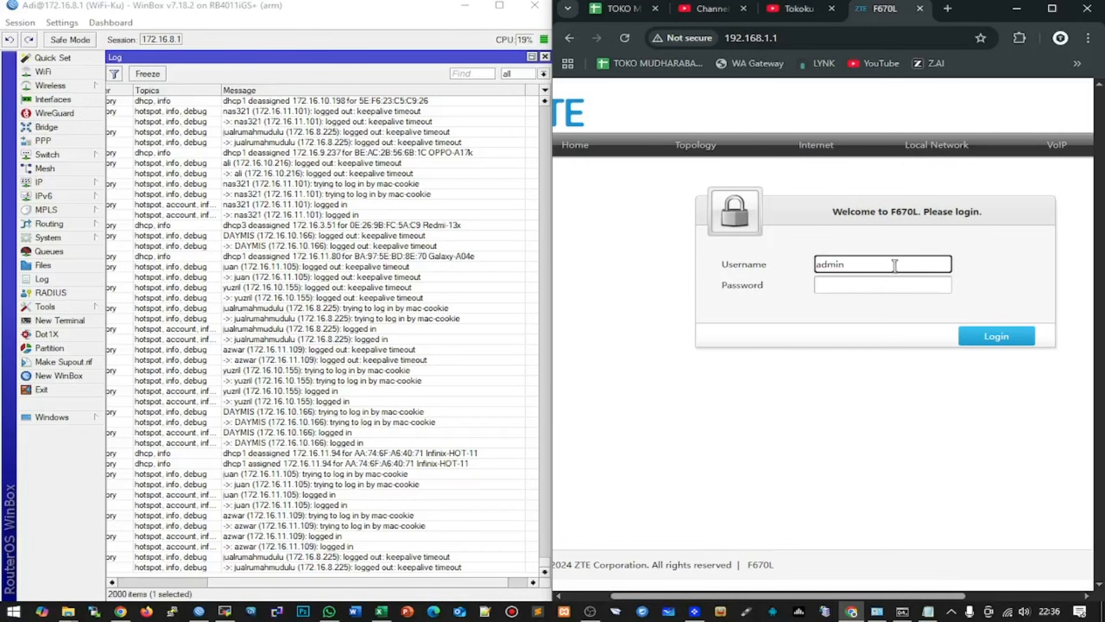
pyautogui.press('Tab')
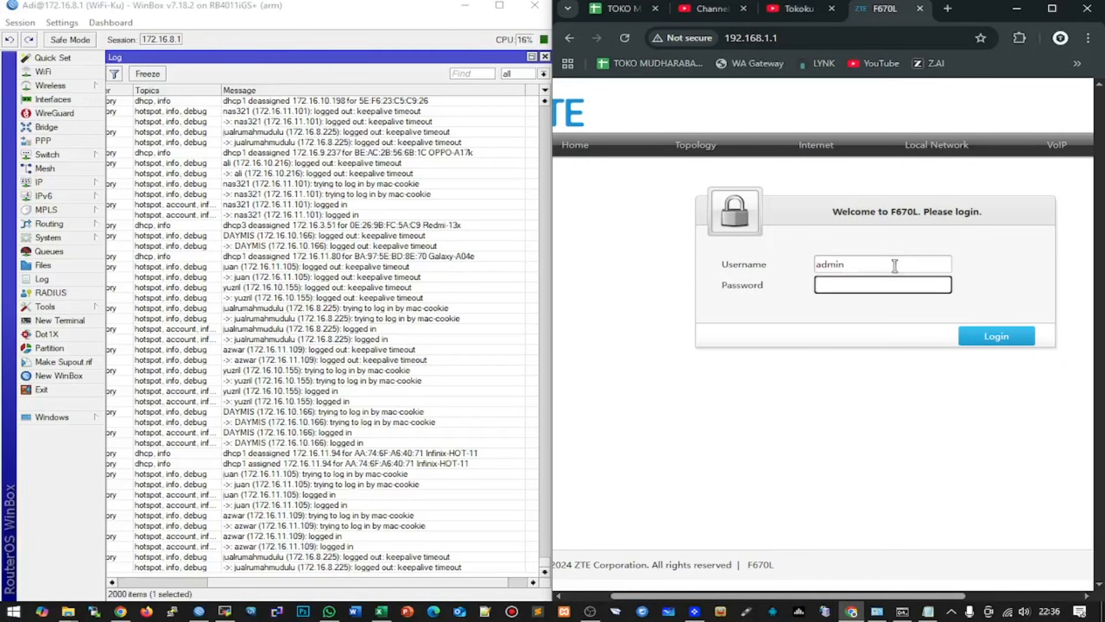
pyautogui.write('a')
pyautogui.write('•••••••••••')
pyautogui.press('Return')
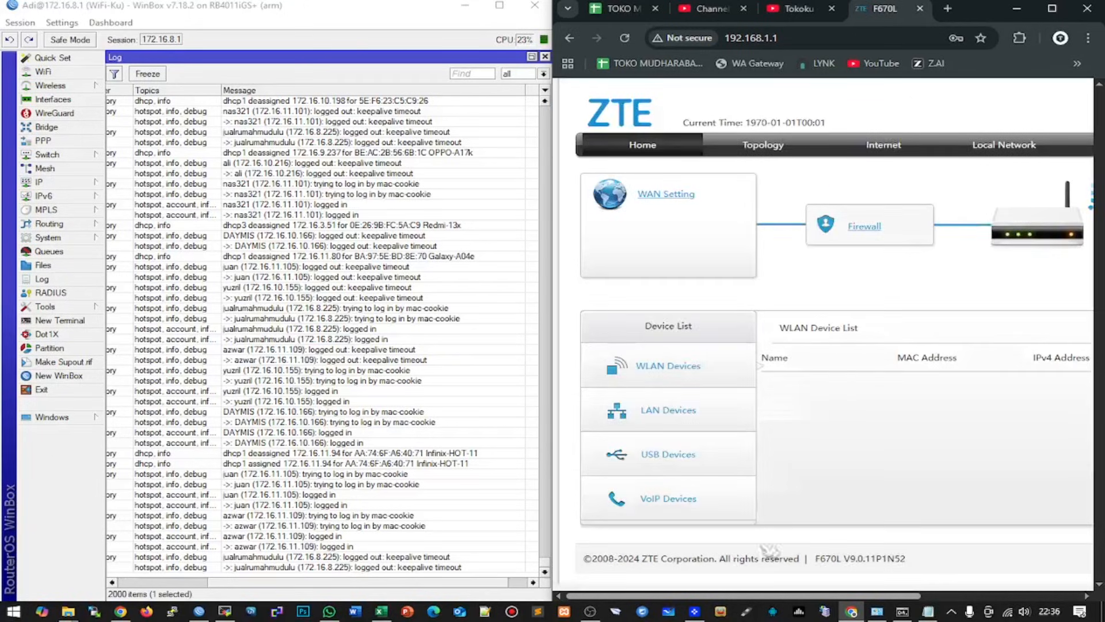
pyautogui.moveTo(797, 595); pyautogui.dragTo(955, 595)
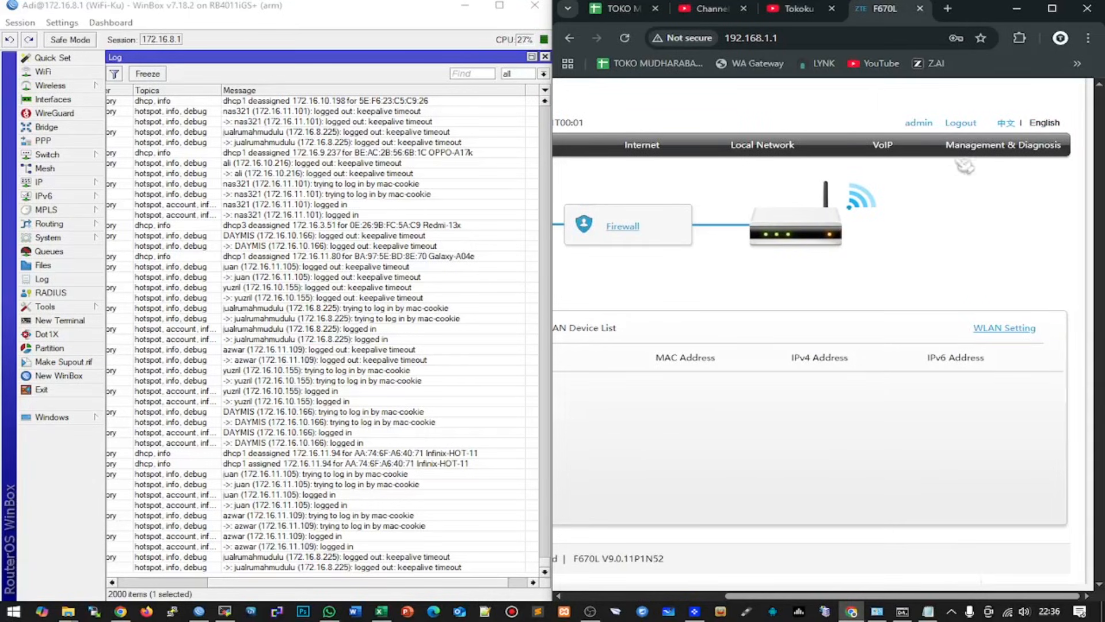
# - Open Device Information and highlight the Software Version V9.0.11P1N52
pyautogui.click(977, 151)
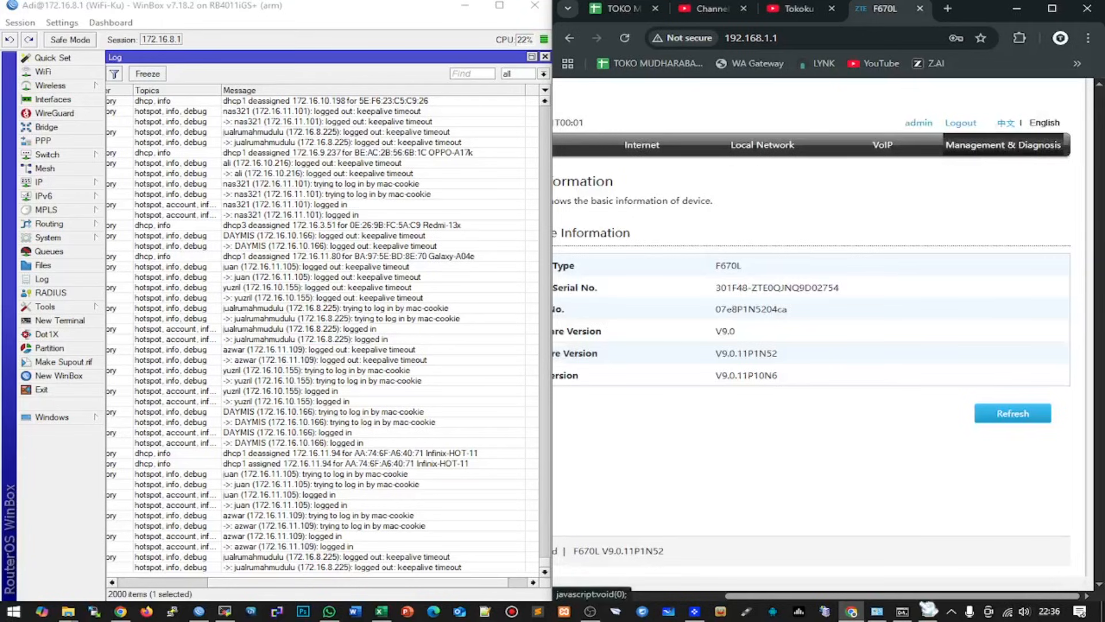
pyautogui.moveTo(843, 597); pyautogui.dragTo(686, 597)
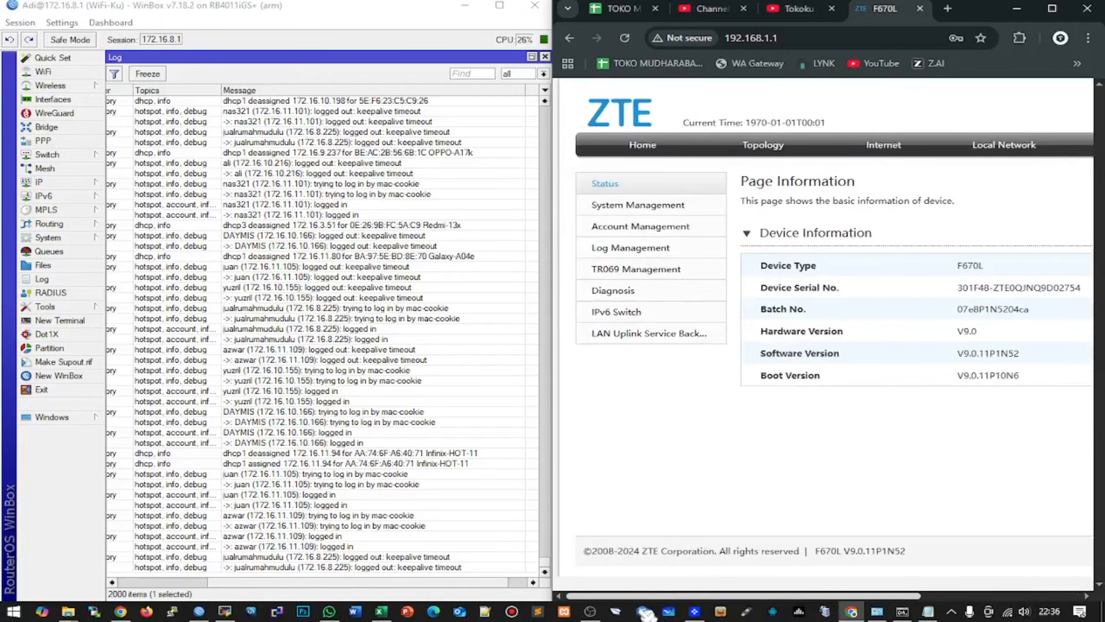
pyautogui.moveTo(1021, 353); pyautogui.dragTo(947, 358)
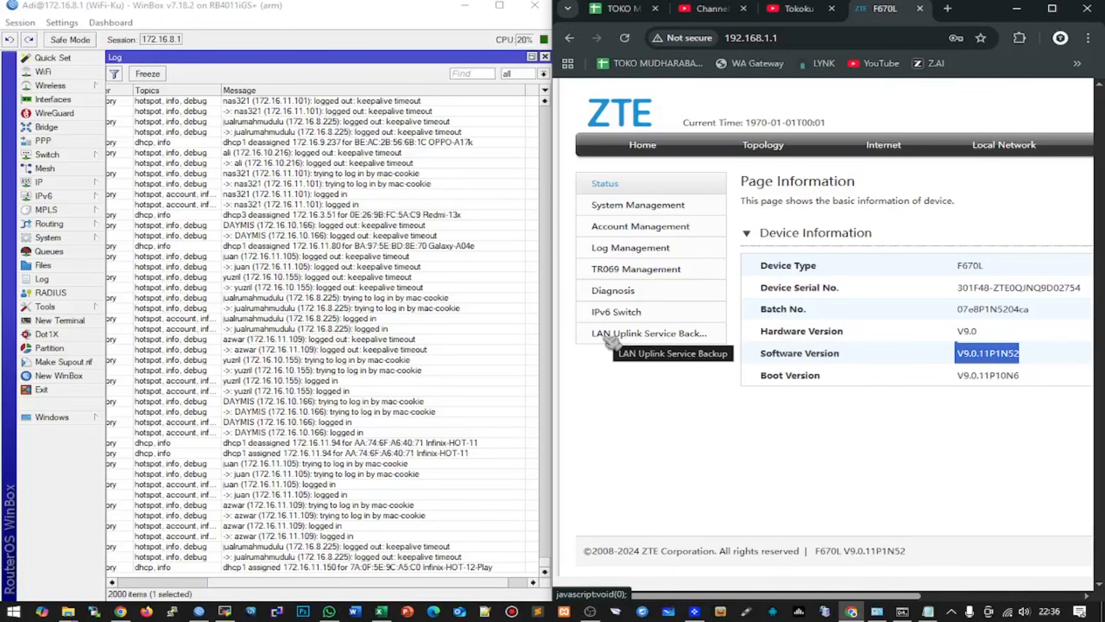
# - On LAN Uplink Service Backup, toggle Uplink Mode to PON and back to LAN, keeping Uplink Port LAN1
pyautogui.click(679, 340)
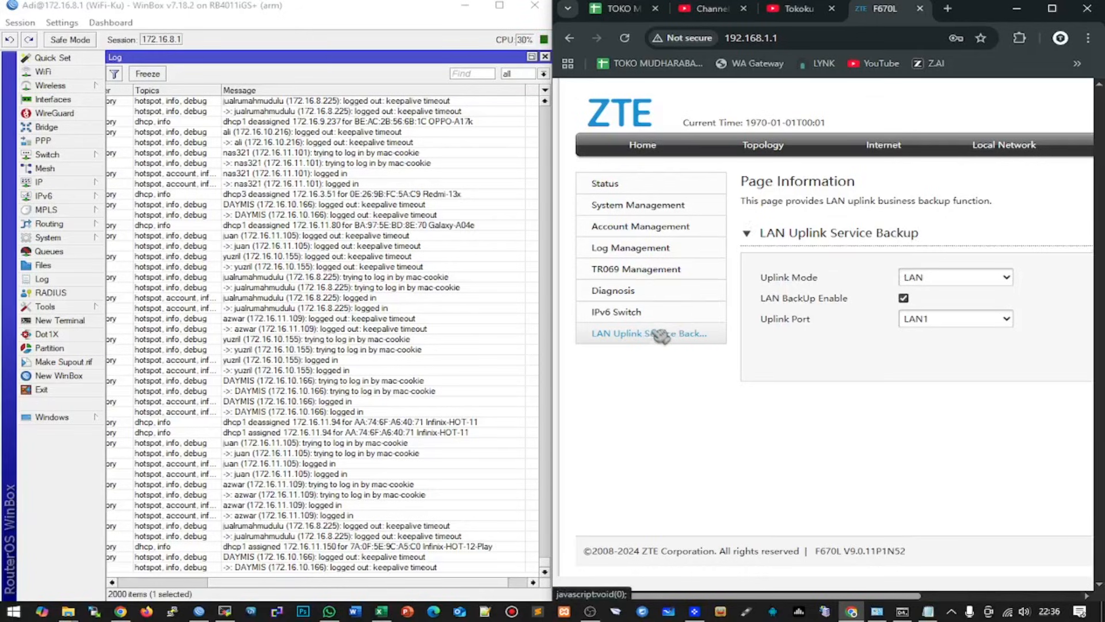
pyautogui.click(958, 285)
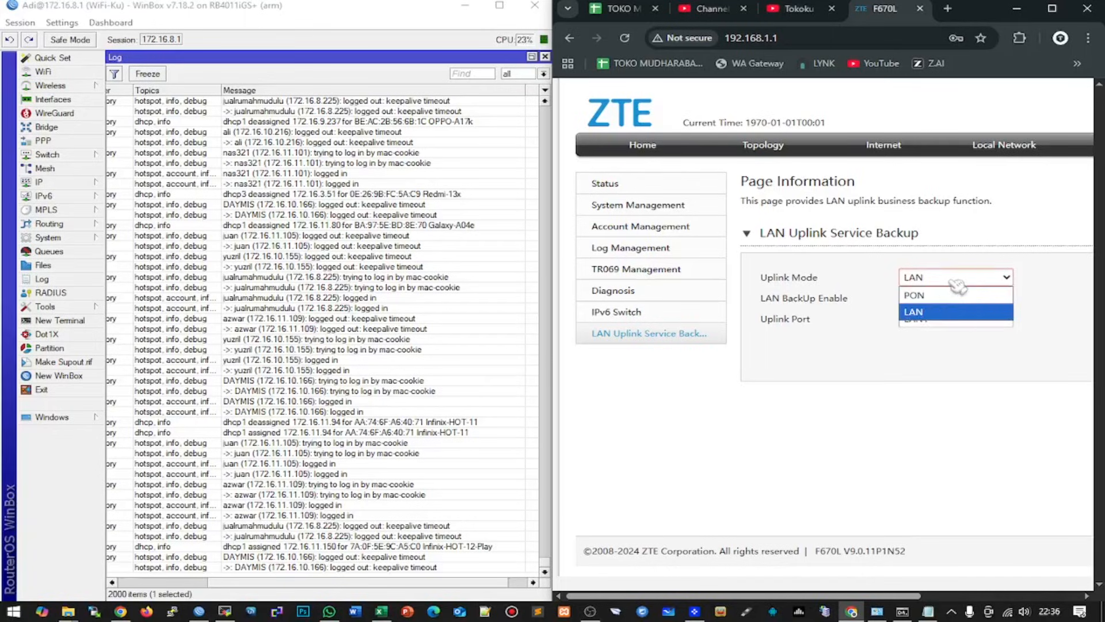
pyautogui.click(949, 295)
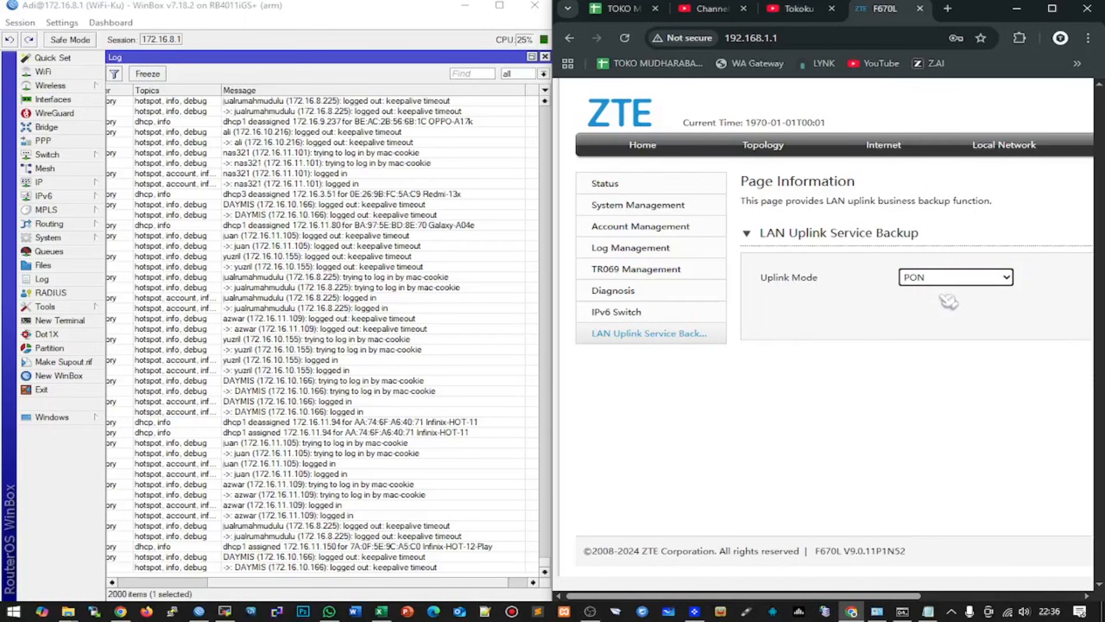
pyautogui.click(960, 286)
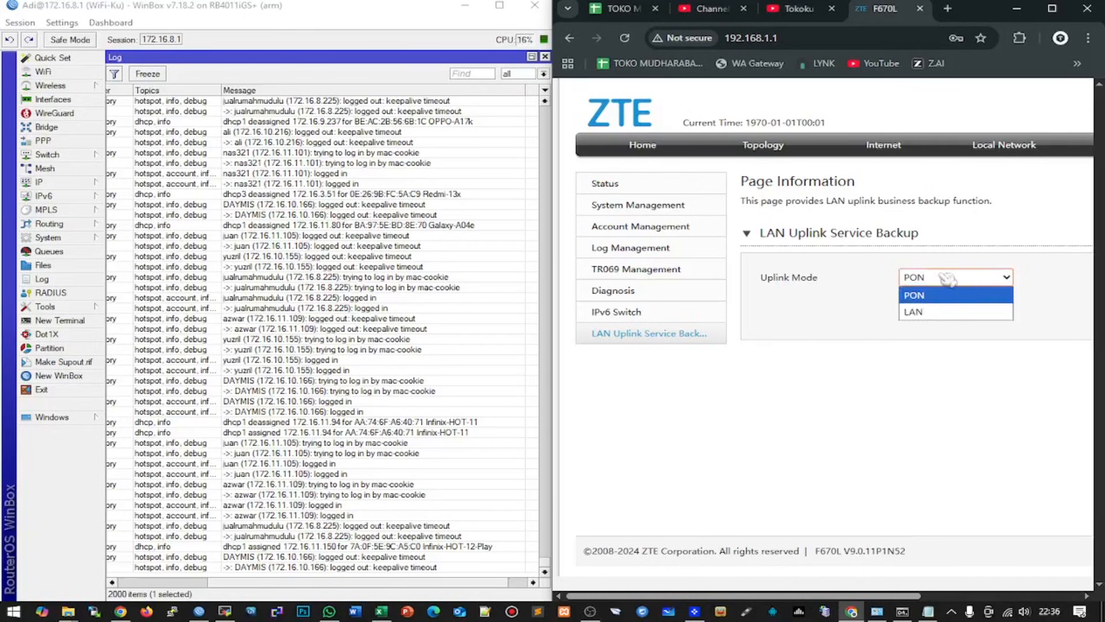
pyautogui.click(921, 309)
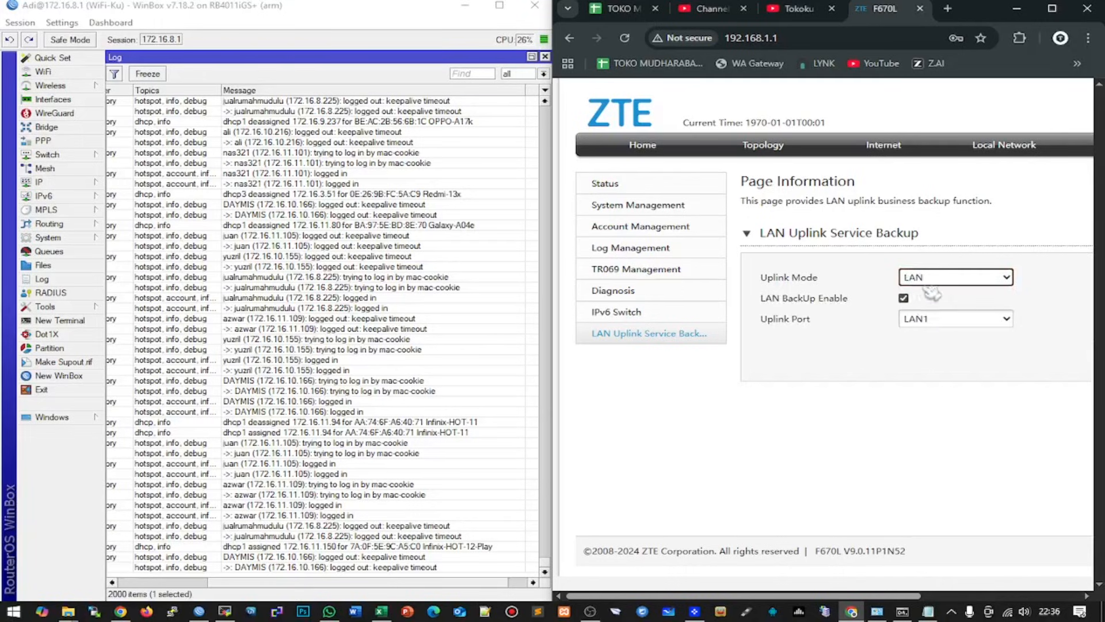
pyautogui.click(925, 318)
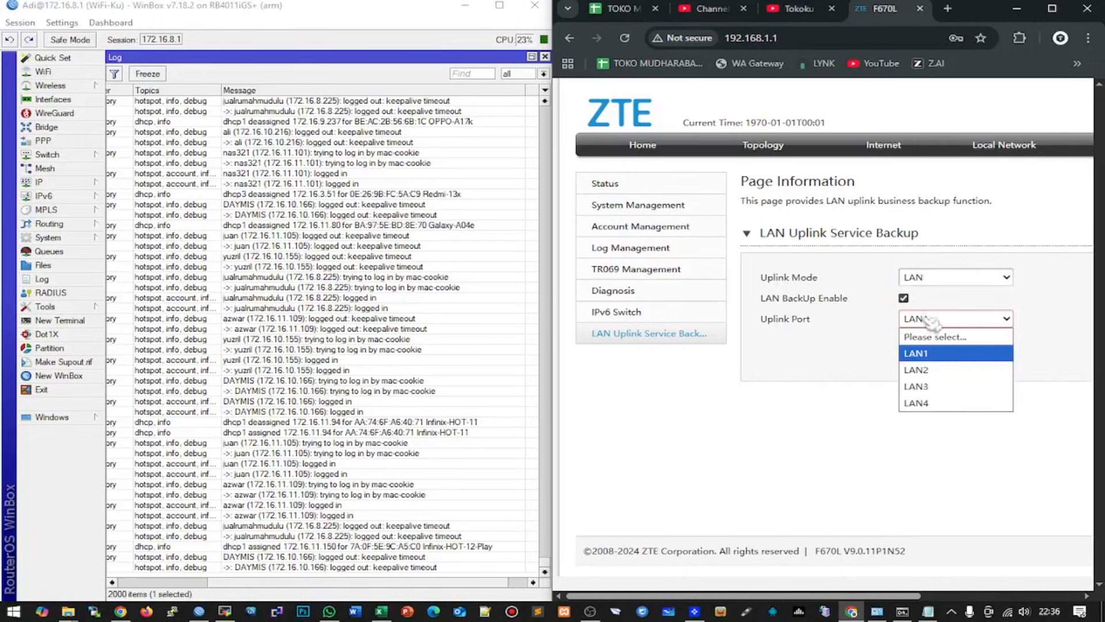
pyautogui.click(916, 440)
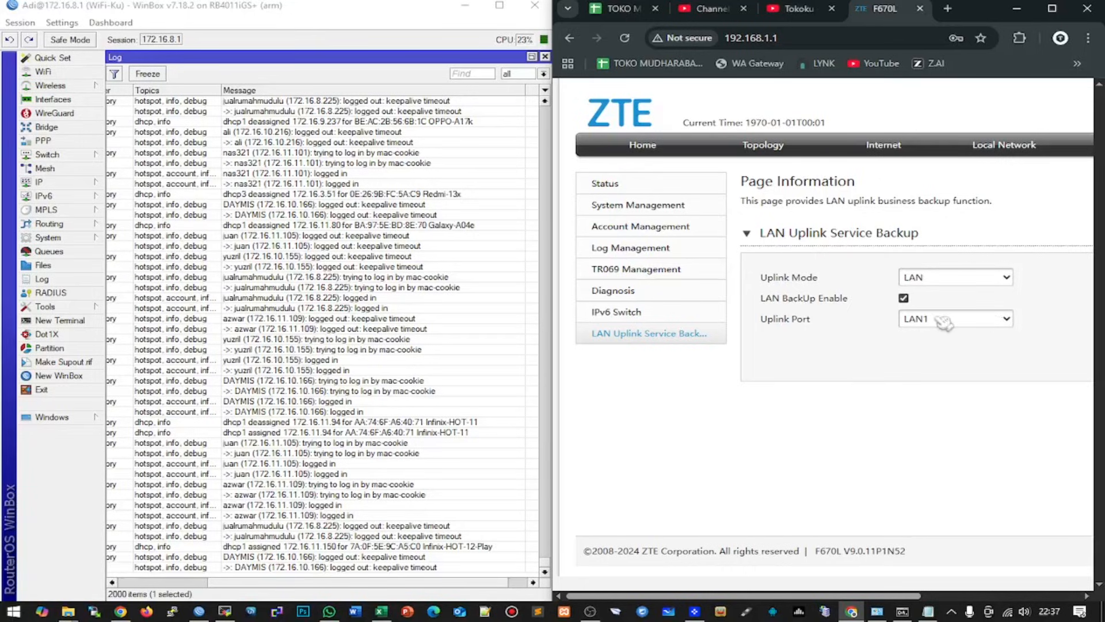
# - Delete the TR069 connection from the Internet > WAN connection list
pyautogui.click(891, 151)
pyautogui.click(640, 210)
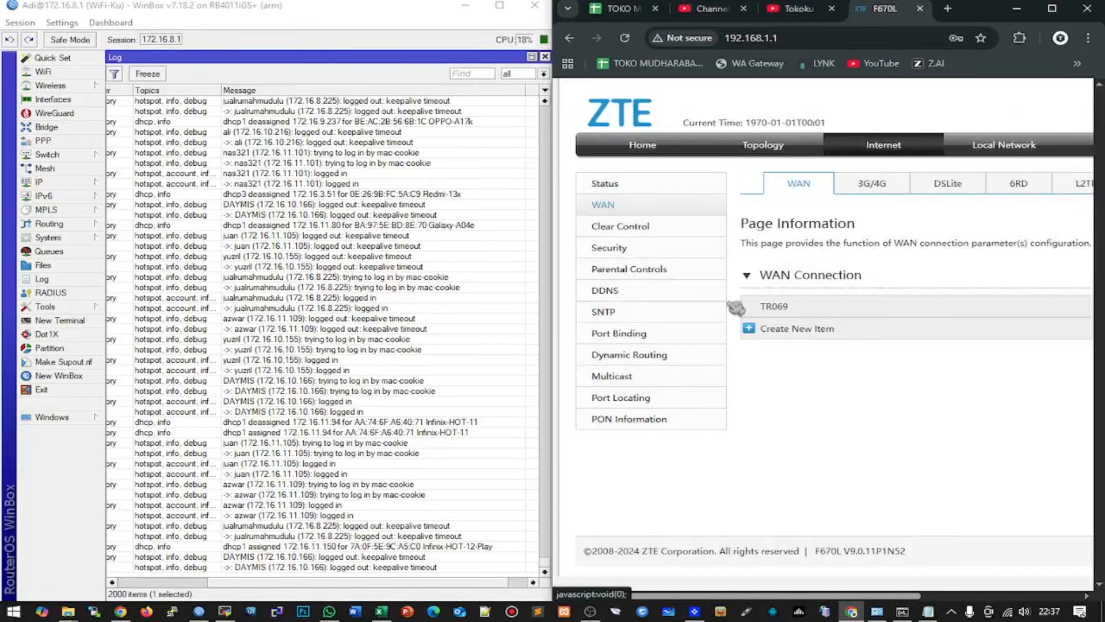
pyautogui.moveTo(774, 595); pyautogui.dragTo(1018, 598)
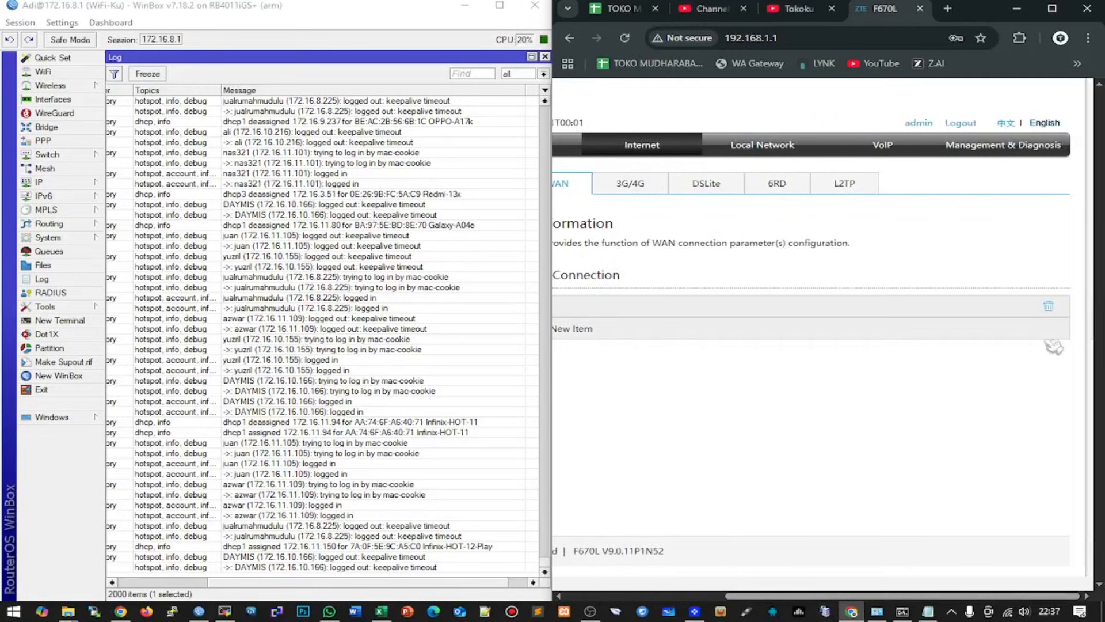
pyautogui.click(1050, 306)
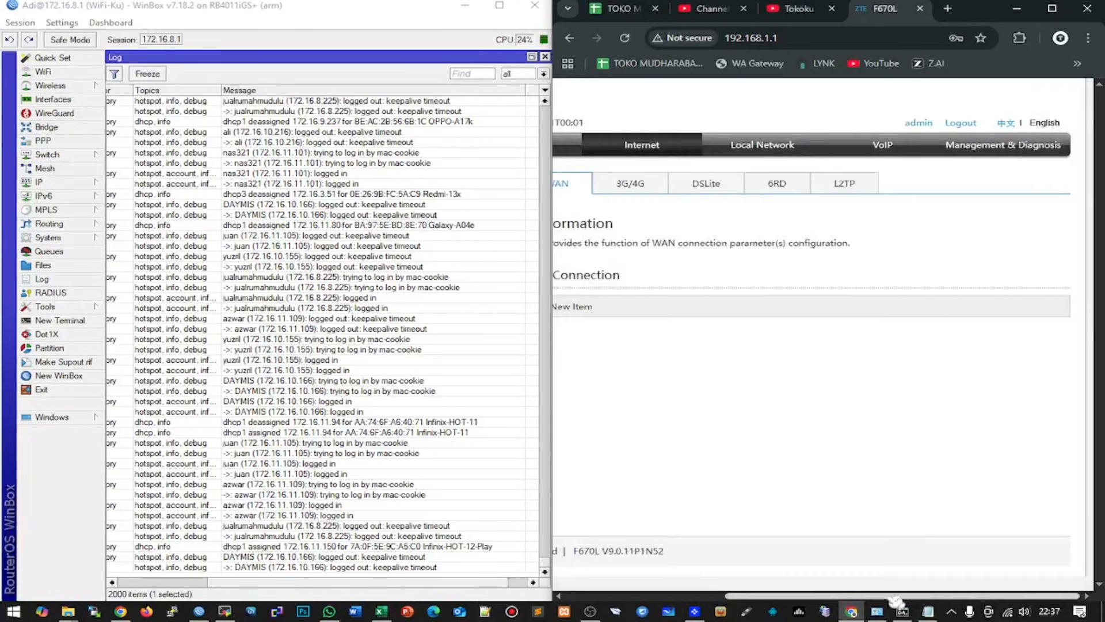
pyautogui.moveTo(895, 601); pyautogui.dragTo(670, 600)
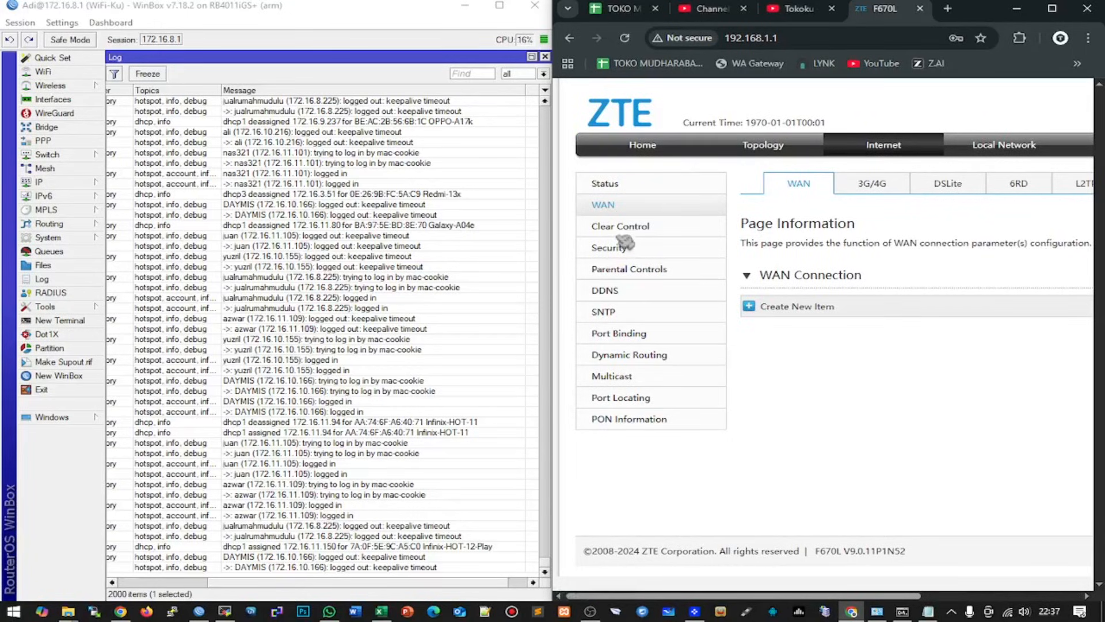
# - Review the Security Firewall and Local Service Control pages, then return to Management & Diagnosis
pyautogui.click(622, 253)
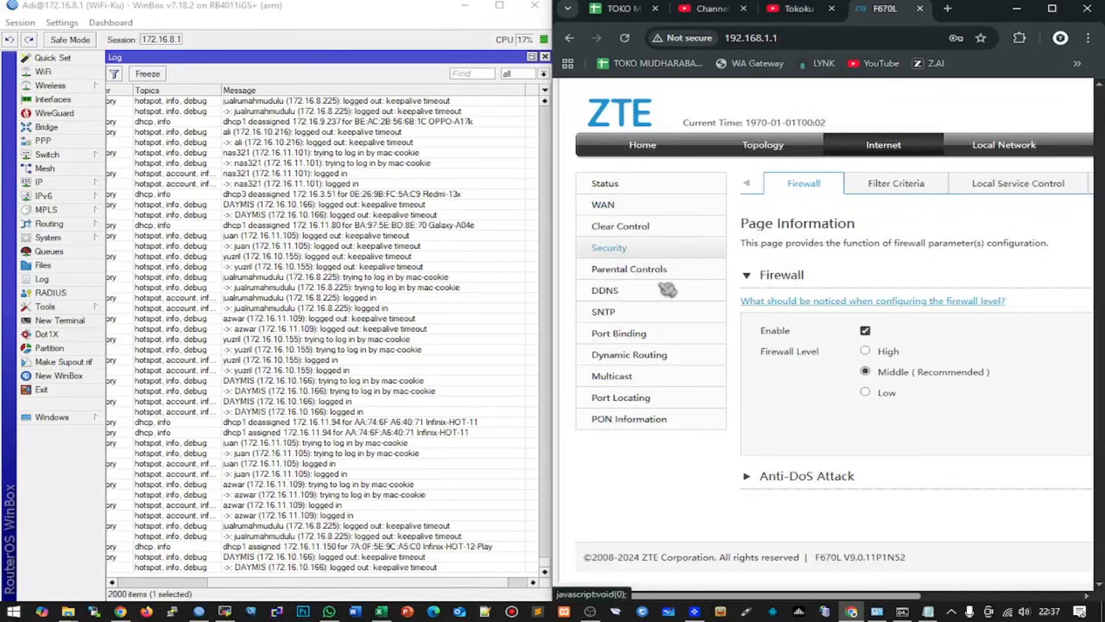
pyautogui.moveTo(723, 600); pyautogui.dragTo(887, 604)
pyautogui.click(817, 189)
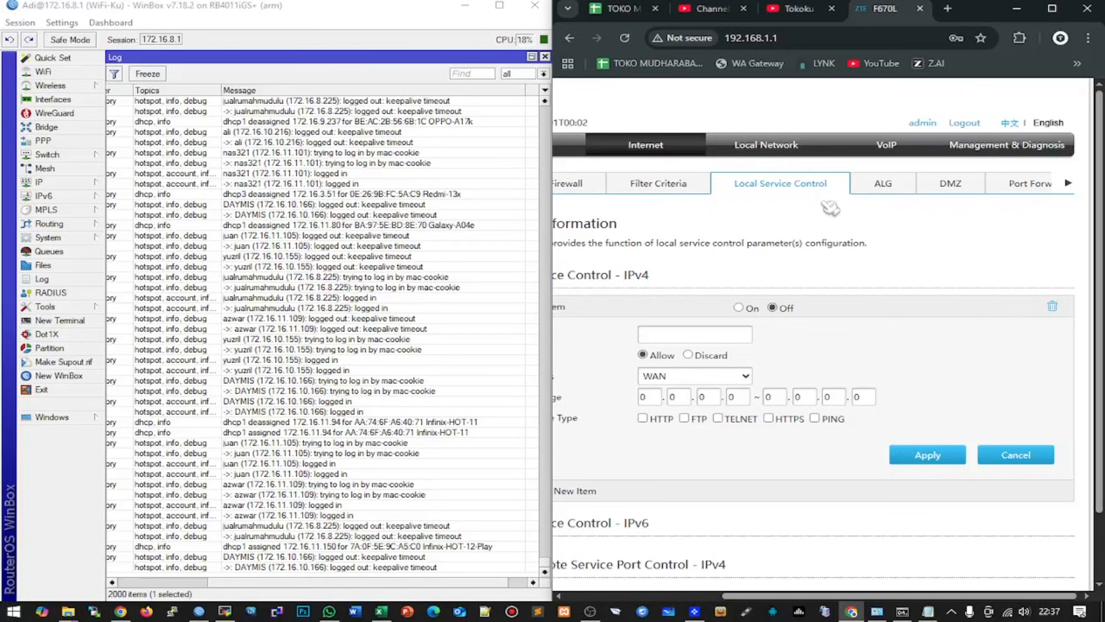
pyautogui.moveTo(895, 598); pyautogui.dragTo(702, 613)
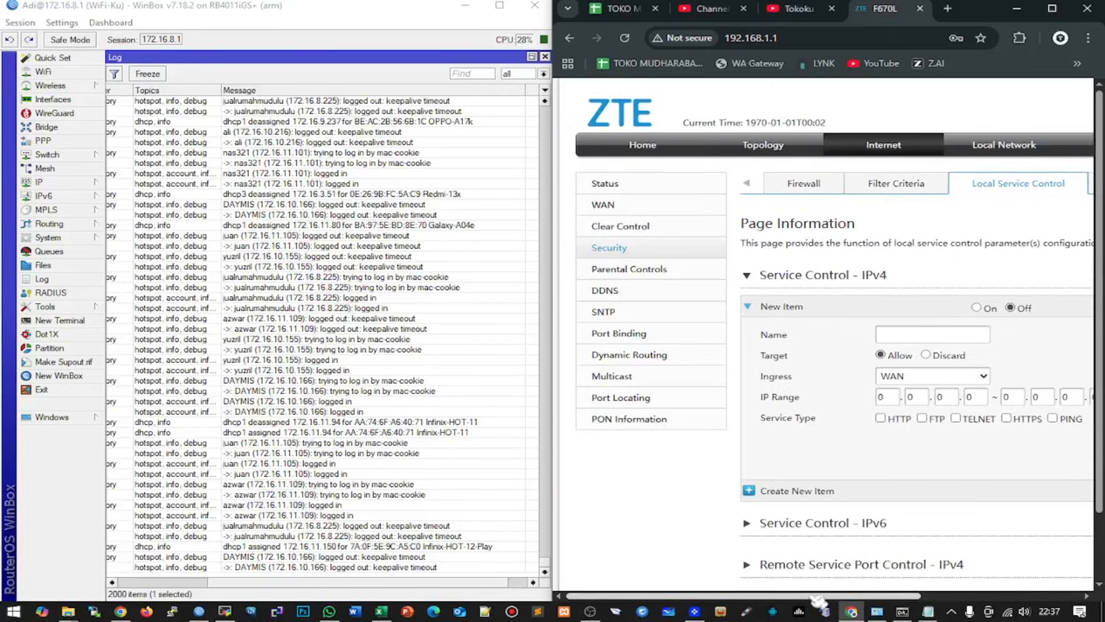
pyautogui.moveTo(817, 602); pyautogui.dragTo(975, 602)
pyautogui.click(1012, 144)
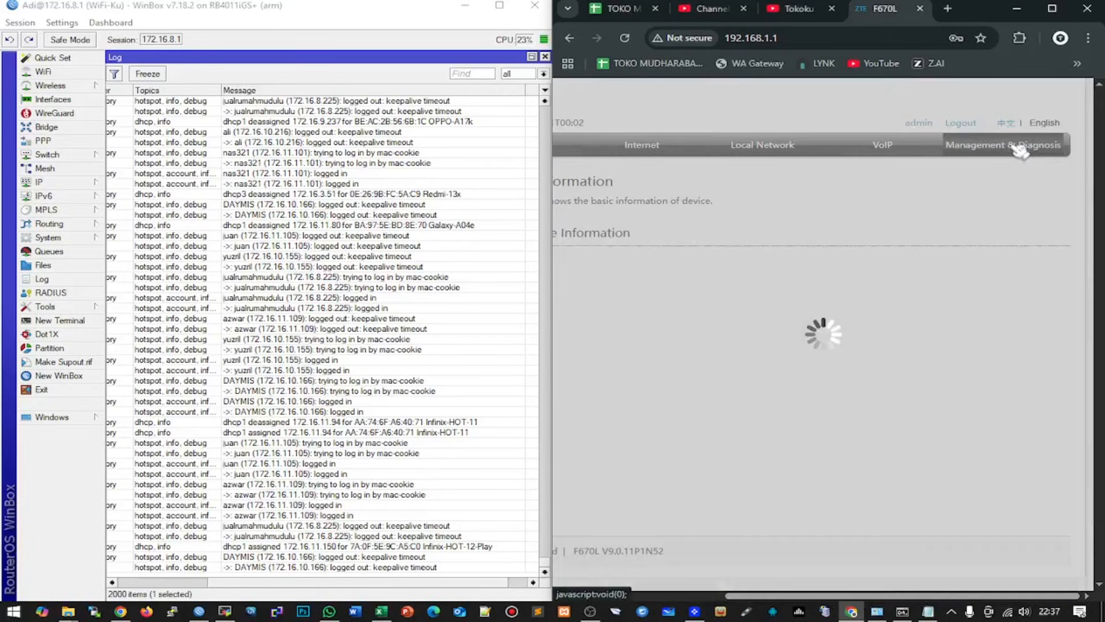
# - Apply LAN uplink mode on LAN1 with backup disabled and accept the router restart
pyautogui.moveTo(829, 585); pyautogui.dragTo(671, 592)
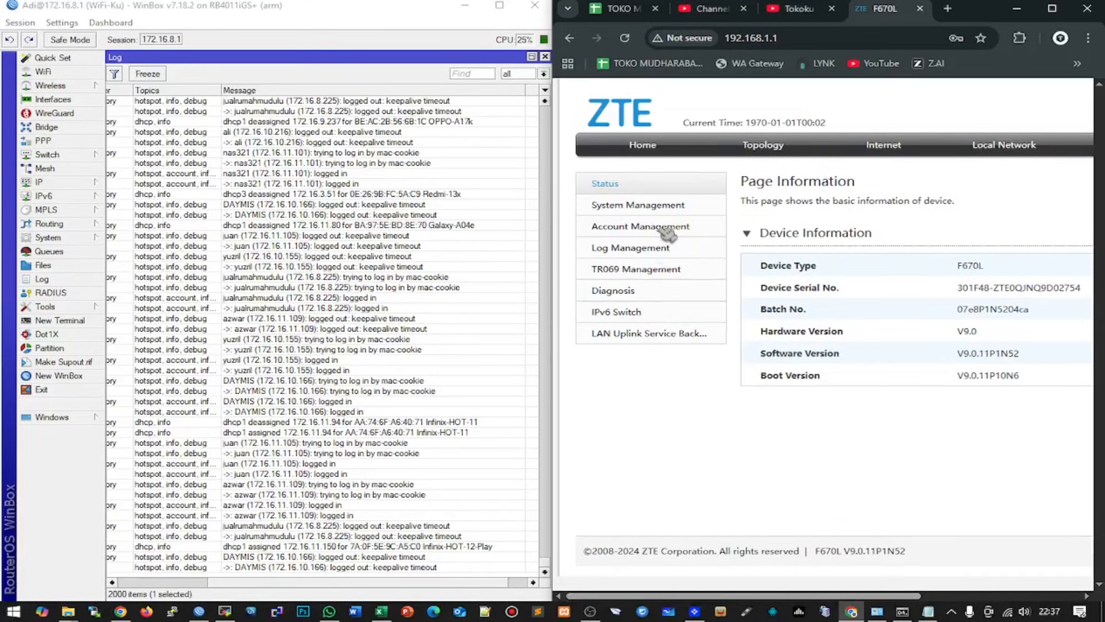
pyautogui.click(638, 339)
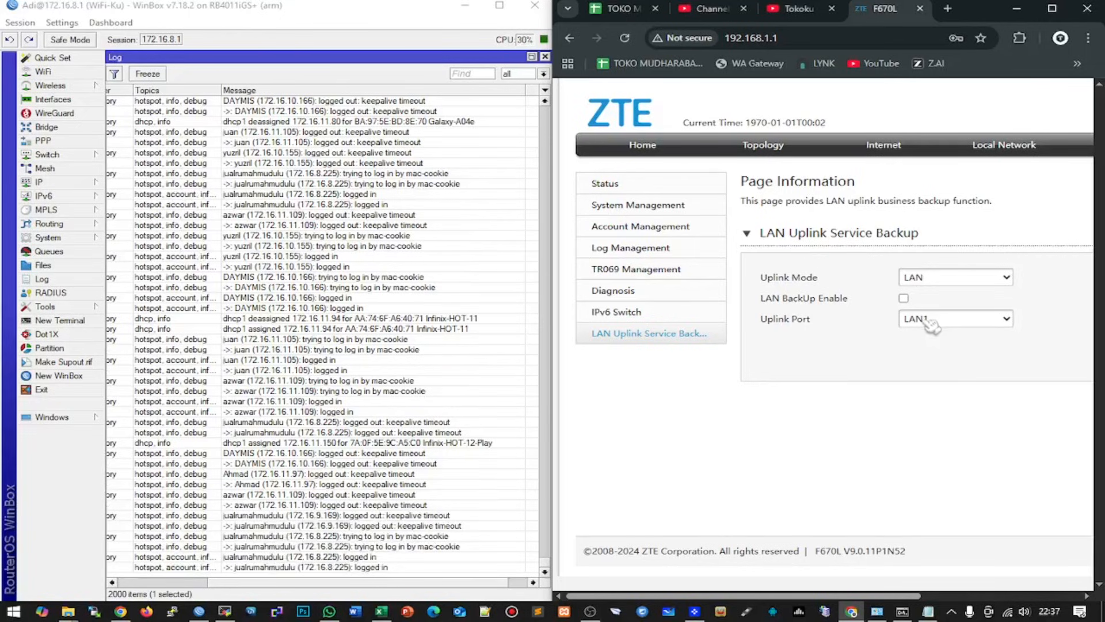
pyautogui.moveTo(821, 602); pyautogui.dragTo(917, 603)
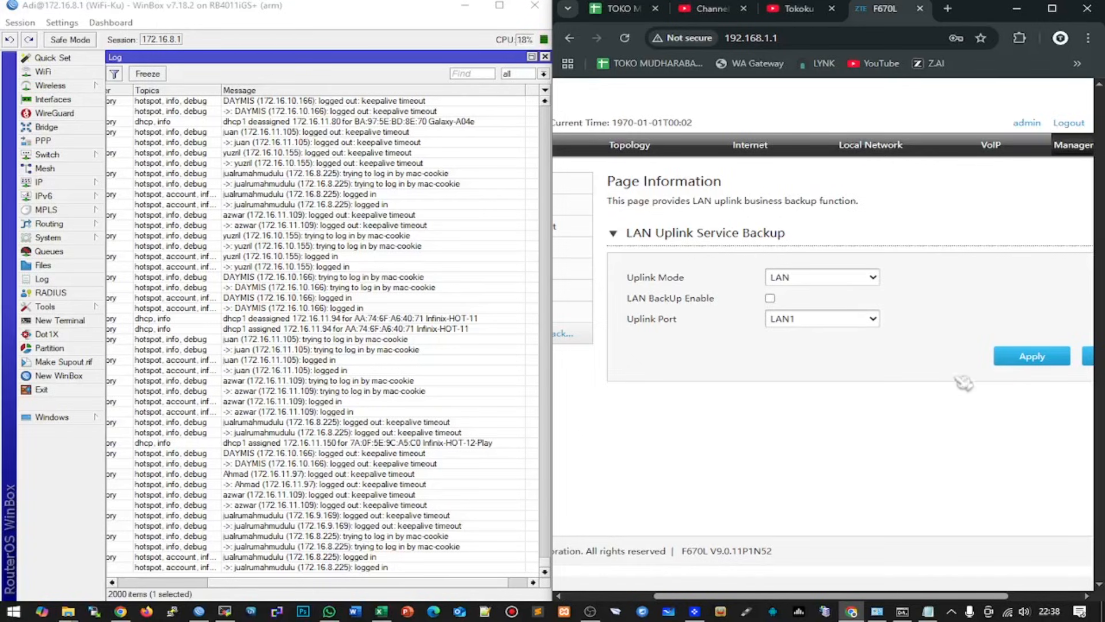
pyautogui.click(1023, 364)
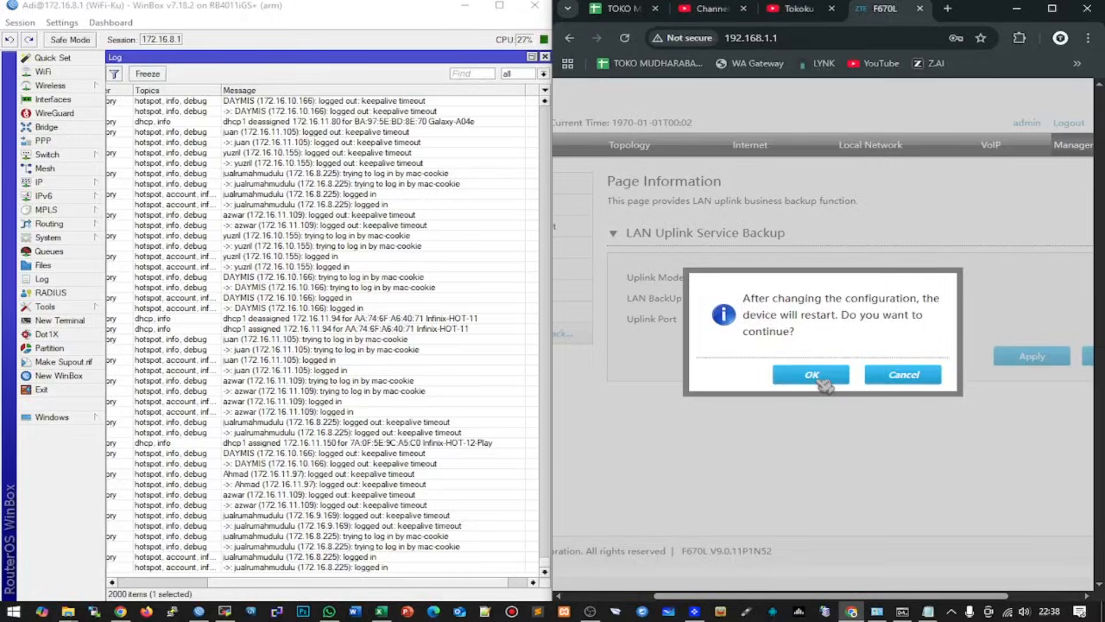
pyautogui.click(812, 375)
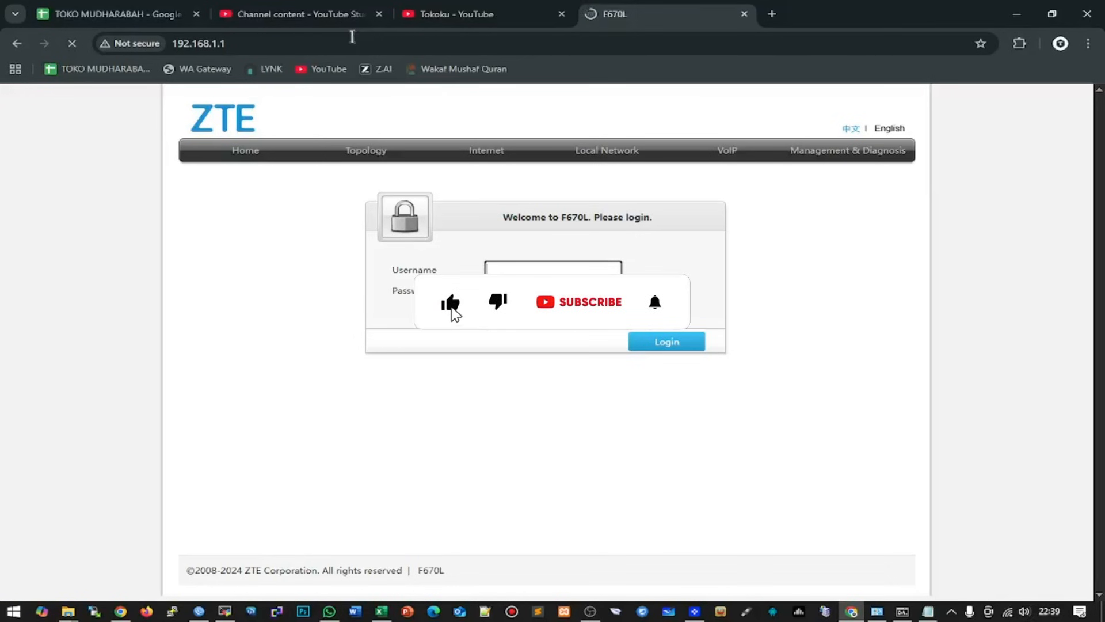
pyautogui.write('admin')
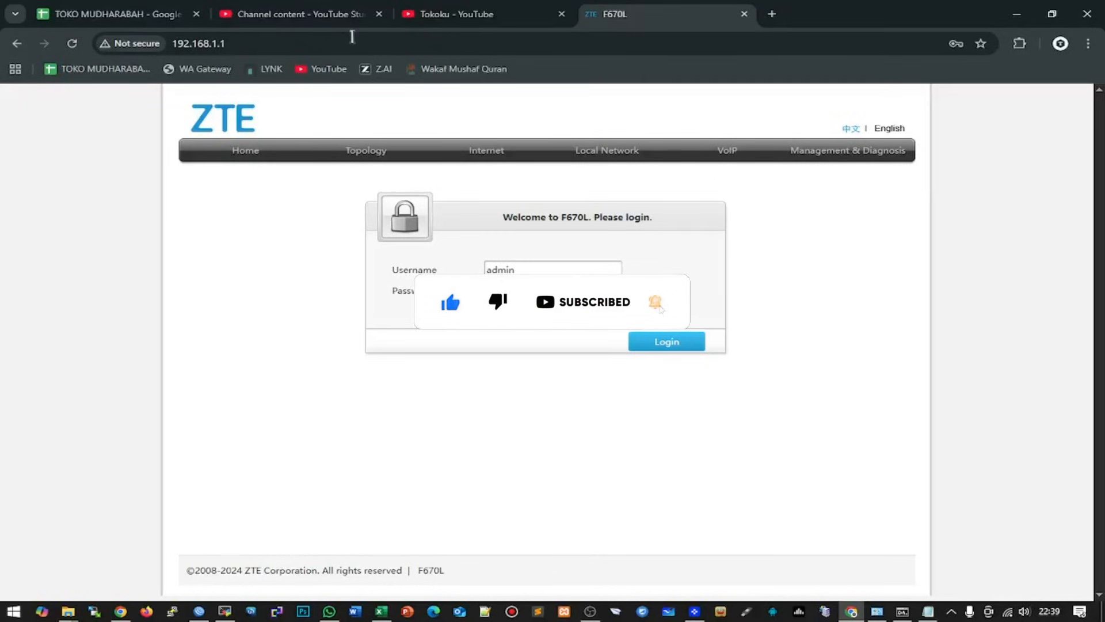
pyautogui.click(665, 340)
pyautogui.click(72, 43)
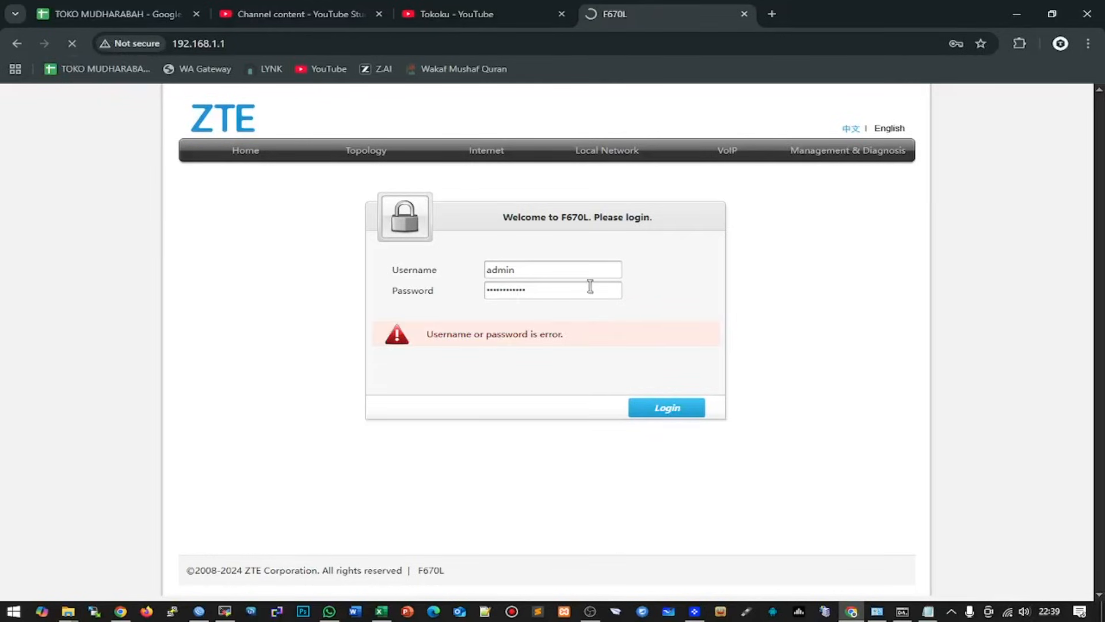
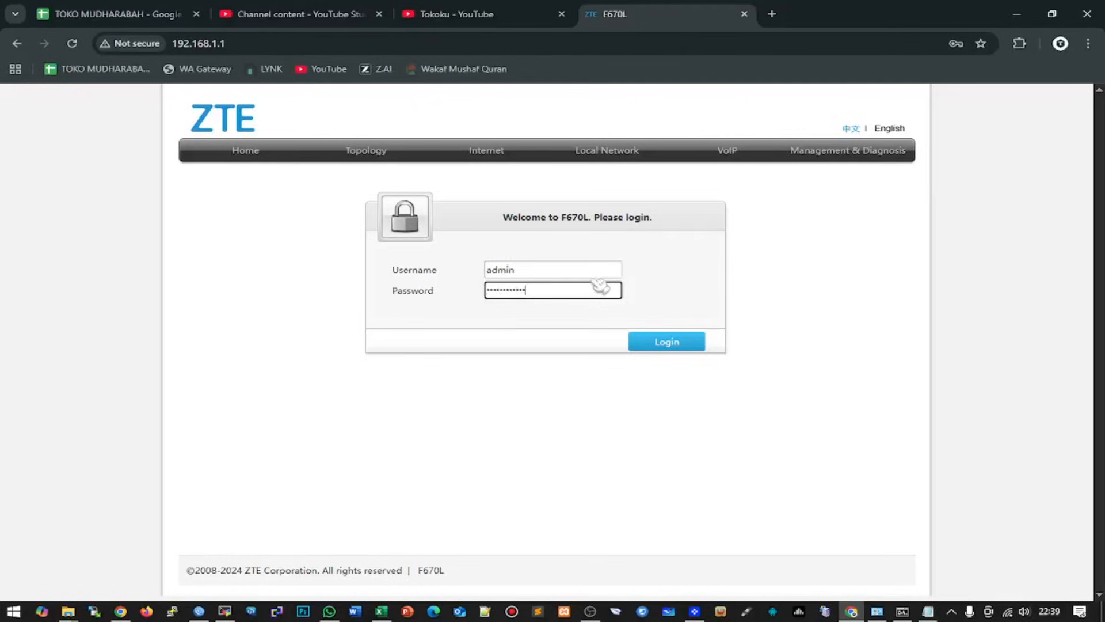
# - Log in and view LAN Uplink Service Backup, confirming Uplink Mode LAN on port LAN1
pyautogui.click(642, 334)
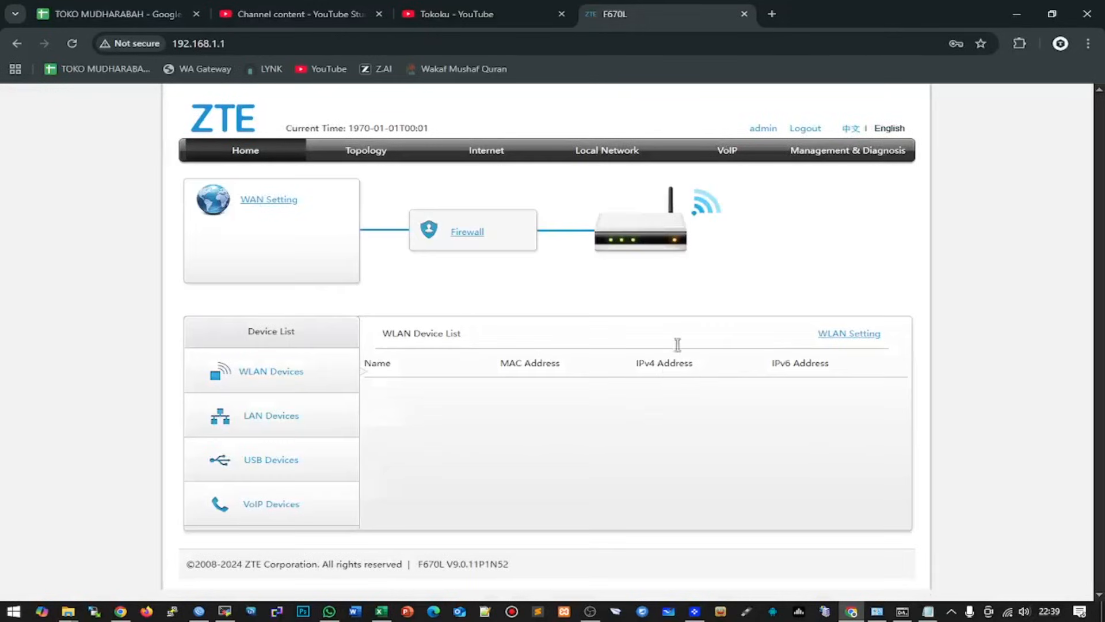
pyautogui.click(878, 153)
pyautogui.click(269, 215)
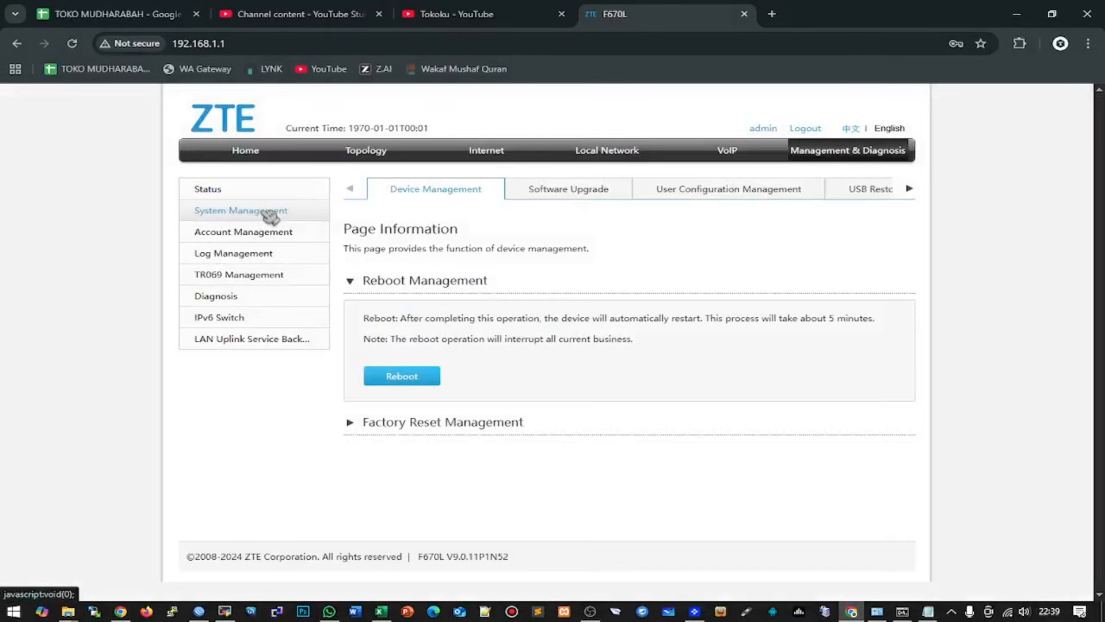
pyautogui.click(259, 341)
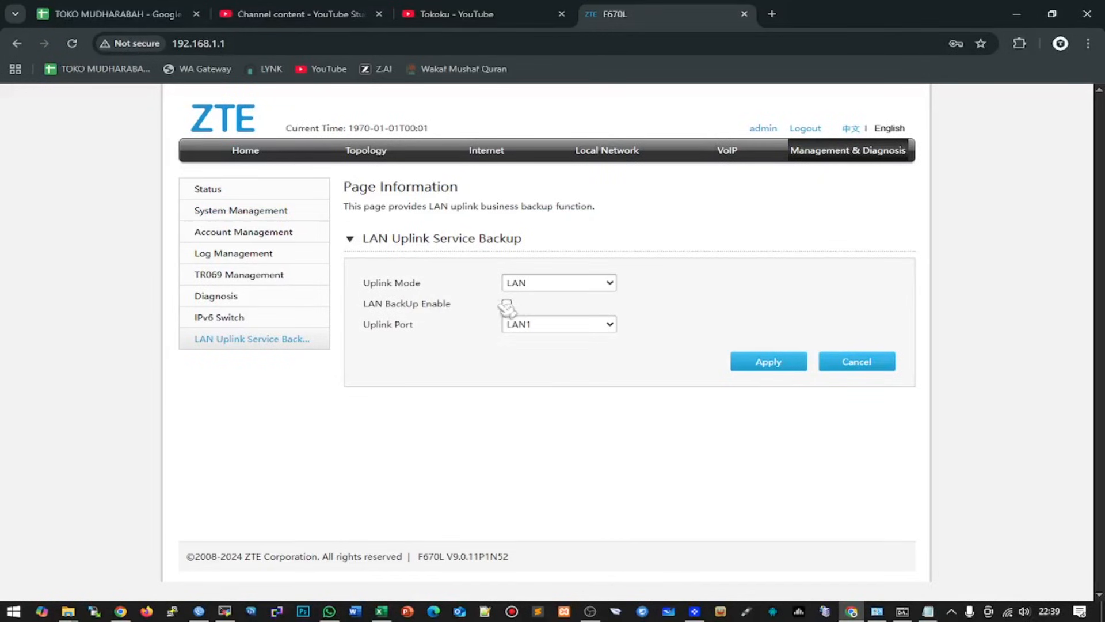
pyautogui.click(596, 153)
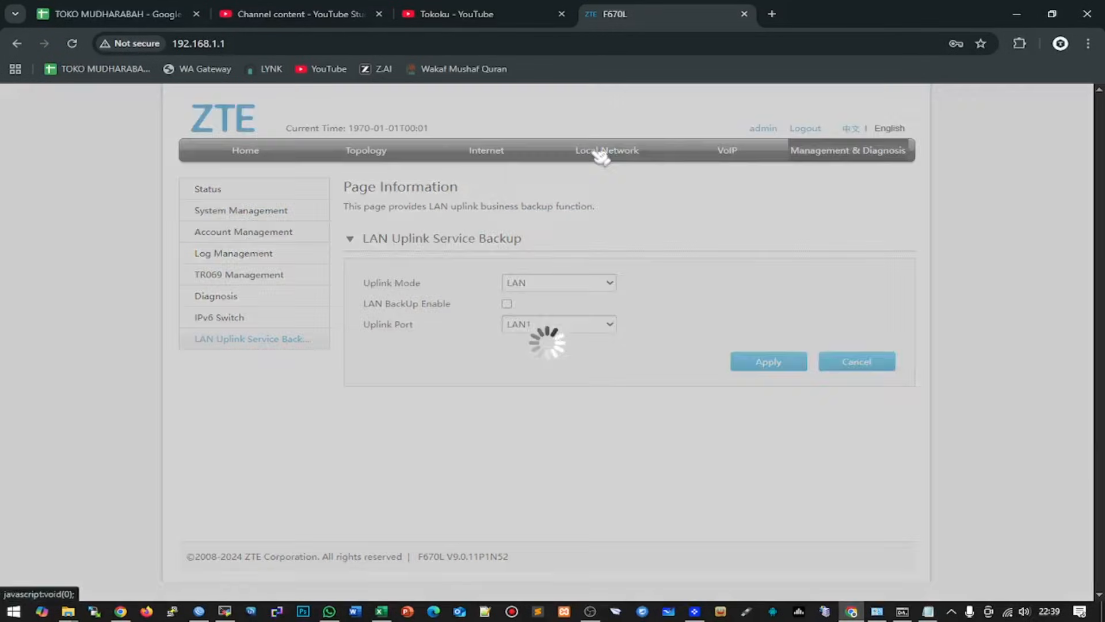
# - Inspect the LAN DHCP Port Control settings, then bring up the Internet PON Inform status page
pyautogui.click(213, 236)
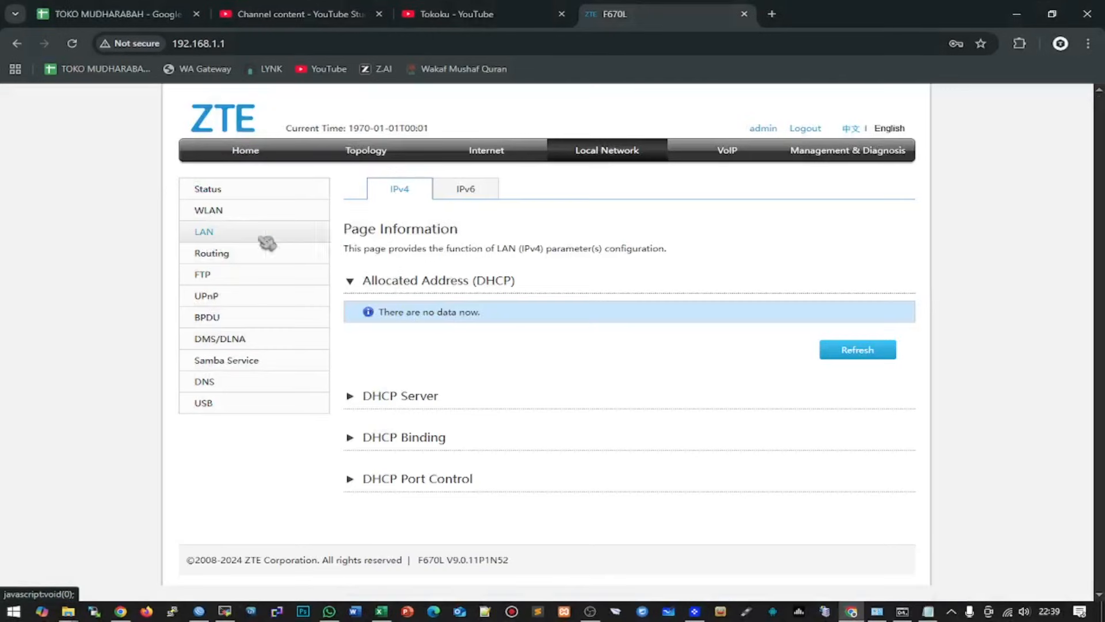
pyautogui.click(424, 480)
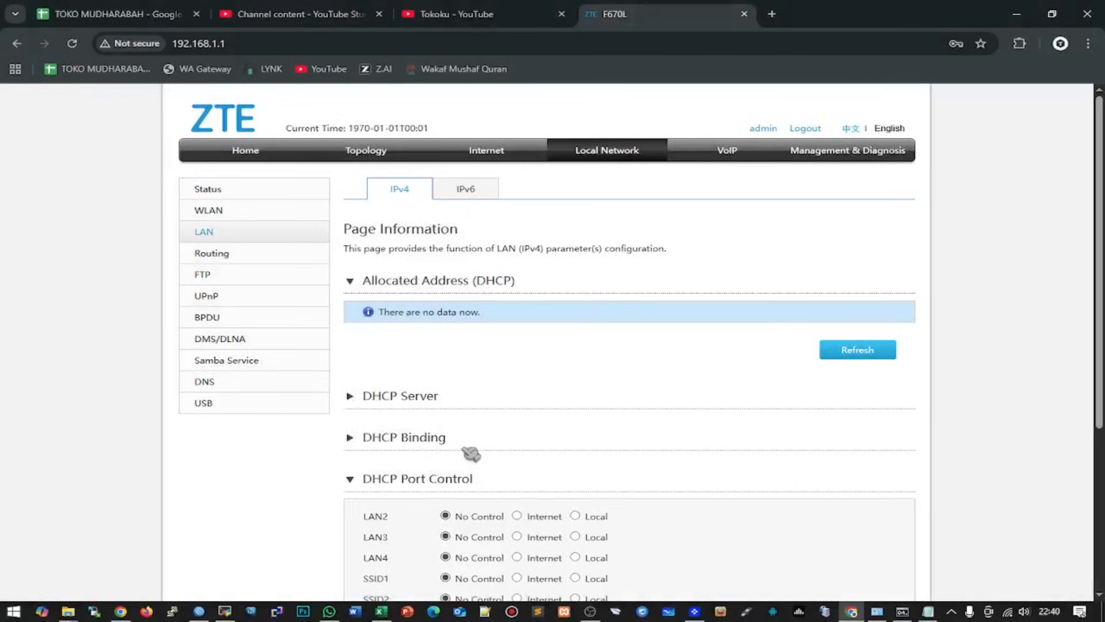
pyautogui.scroll(-2, 469, 452)
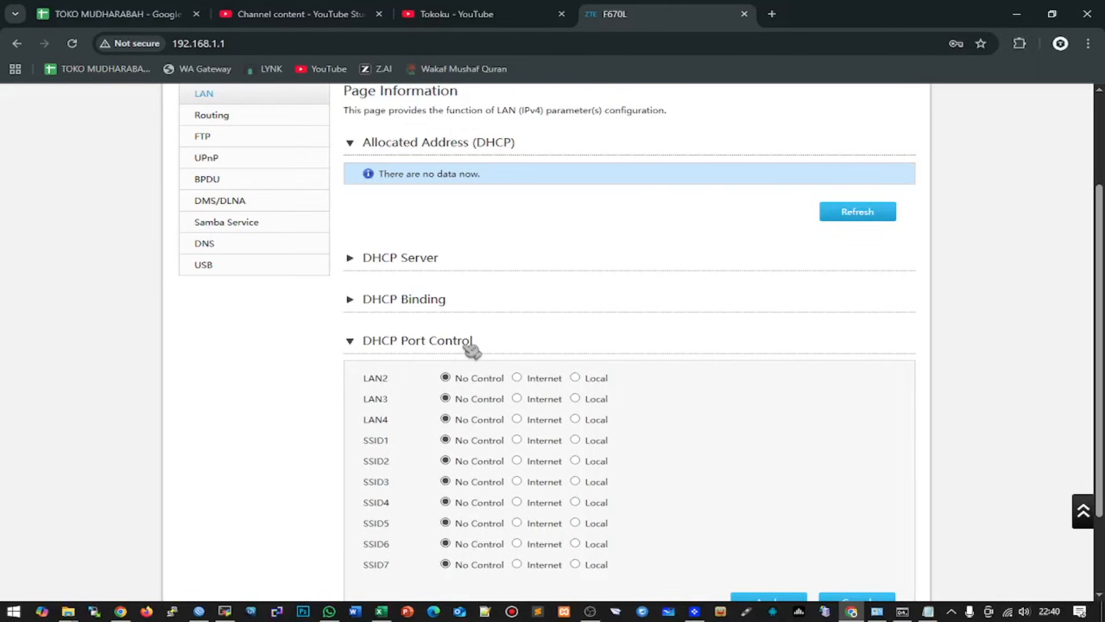
pyautogui.click(370, 341)
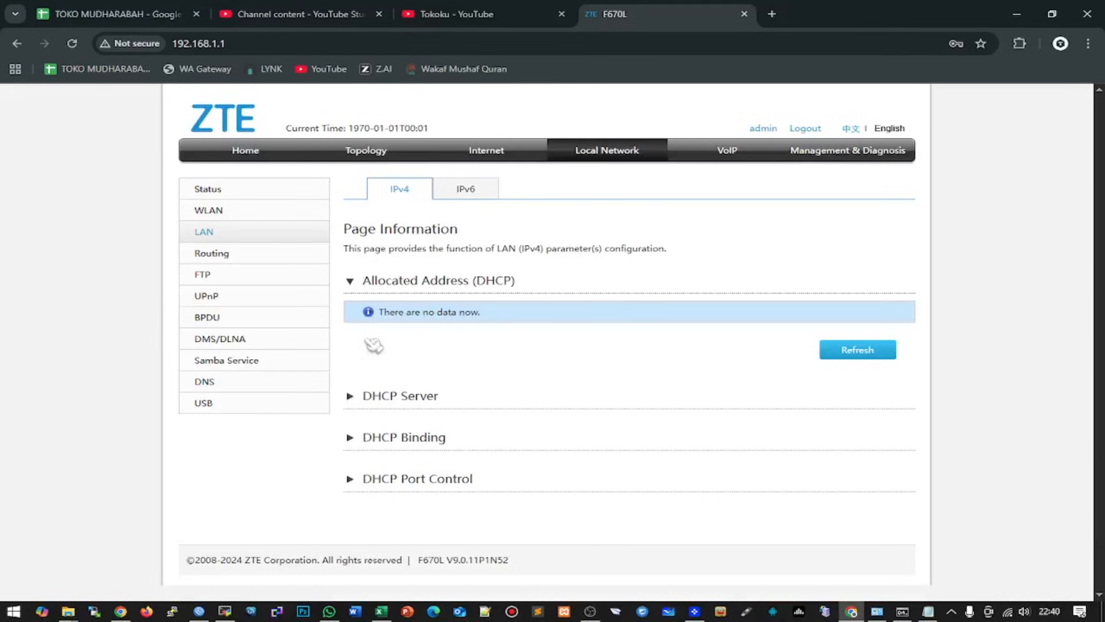
pyautogui.click(507, 153)
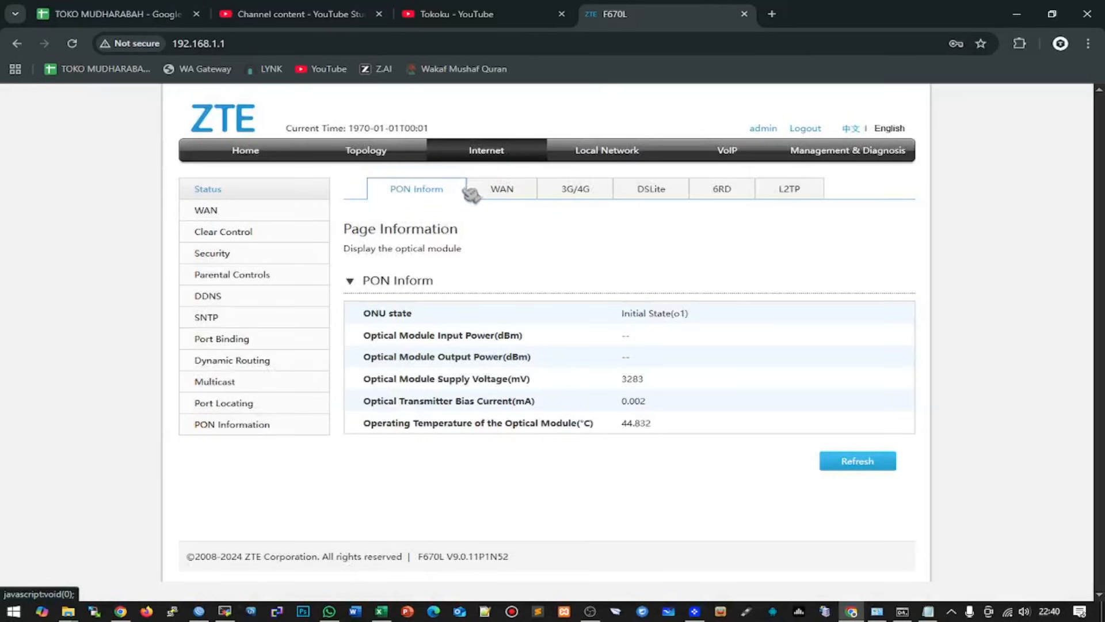
# - Start a new WAN connection named PPPtest and snap the browser beside WinBox
pyautogui.click(227, 213)
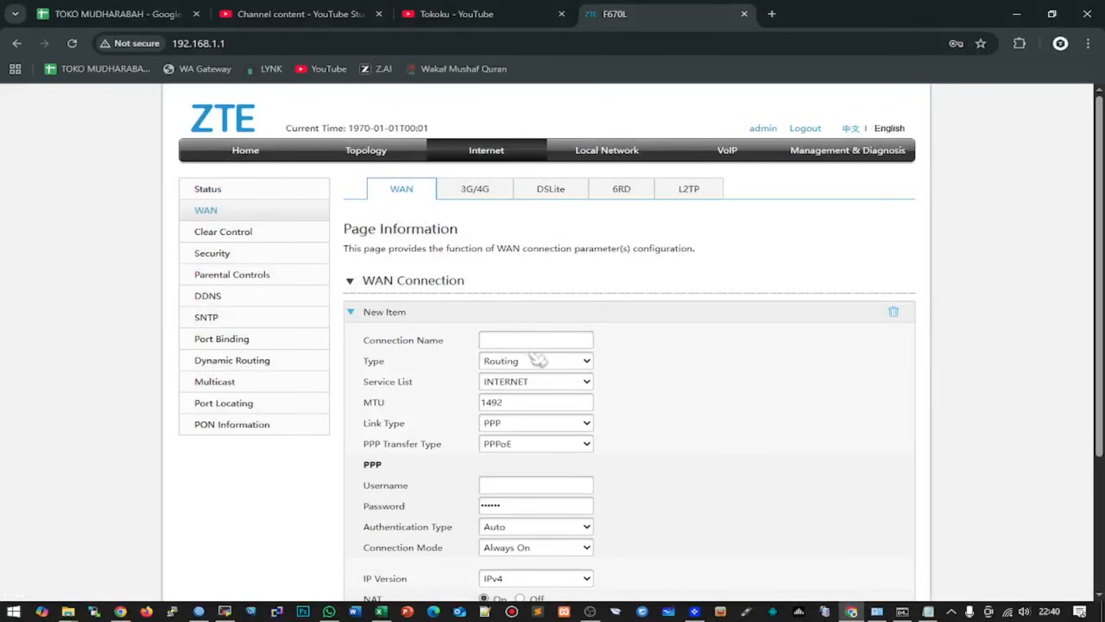
pyautogui.click(529, 340)
pyautogui.write('P')
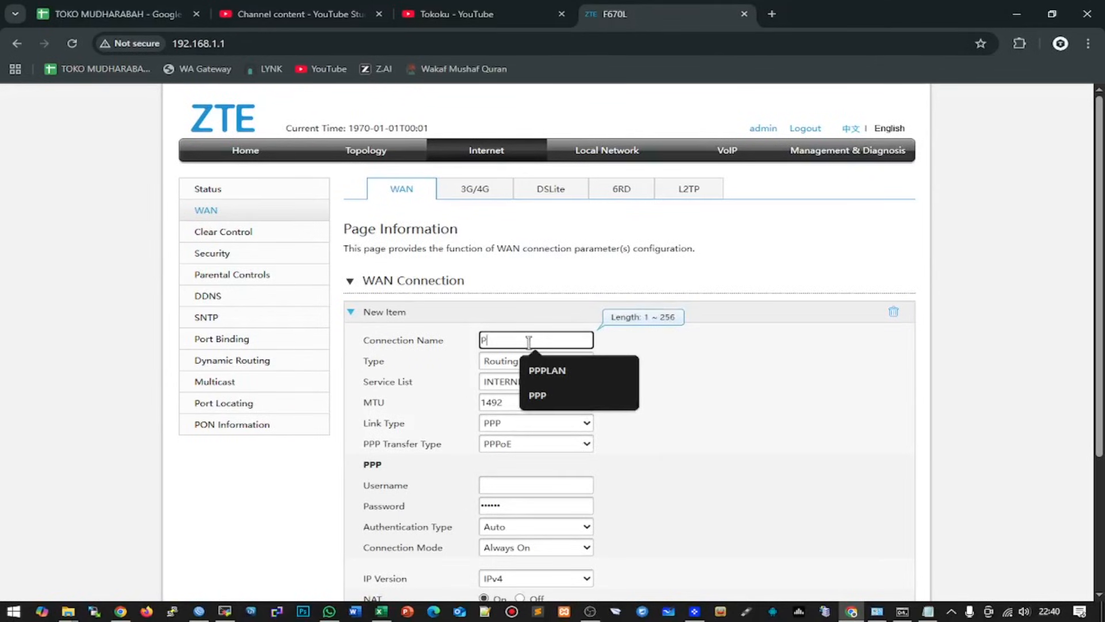
pyautogui.write('PPtest')
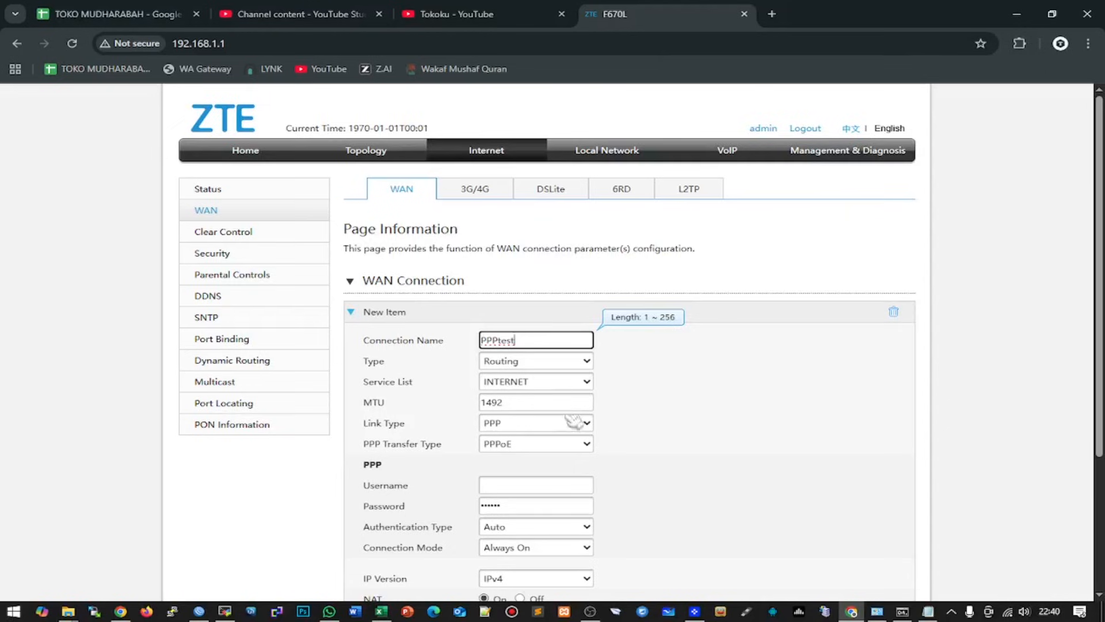
pyautogui.scroll(-1, 564, 408)
pyautogui.click(513, 414)
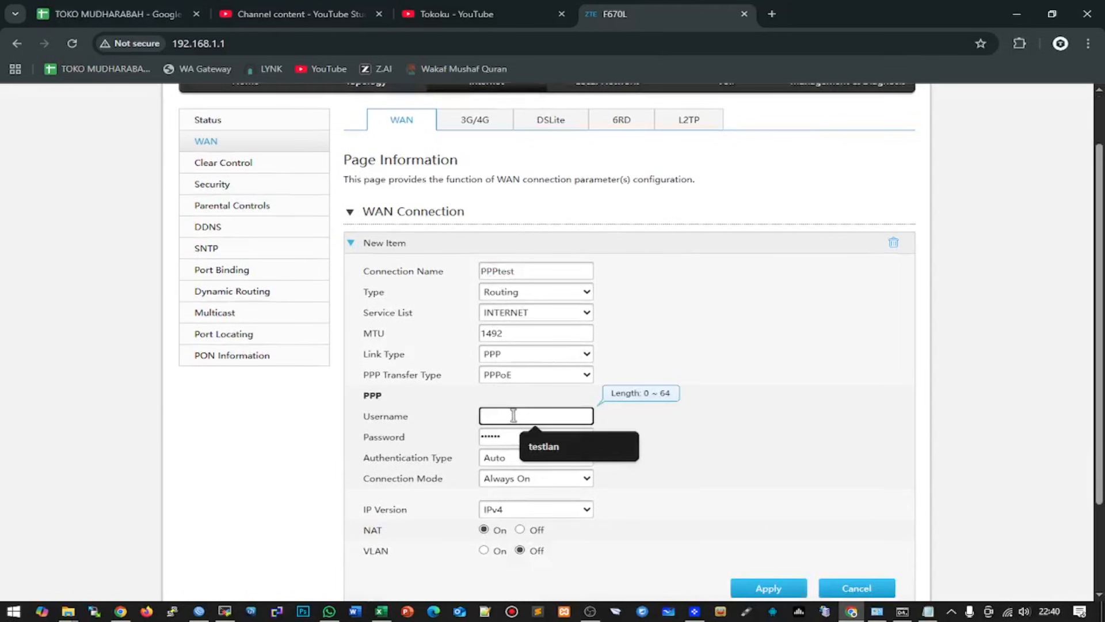
pyautogui.press('super+Right')
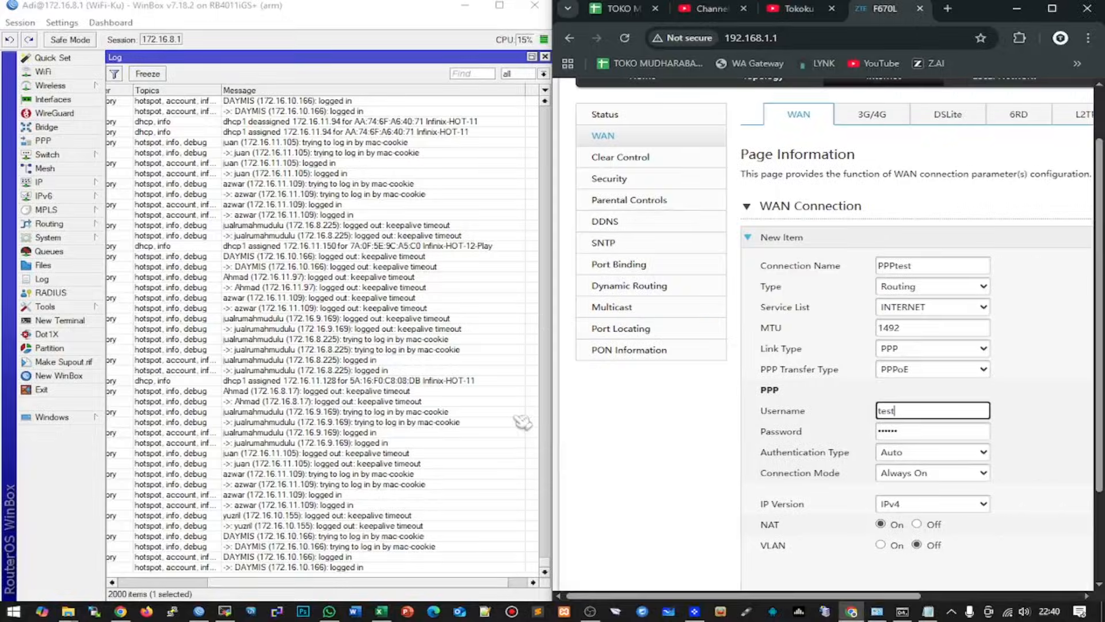
# - Copy the test account's name from its PPP Secret in WinBox
pyautogui.click(61, 140)
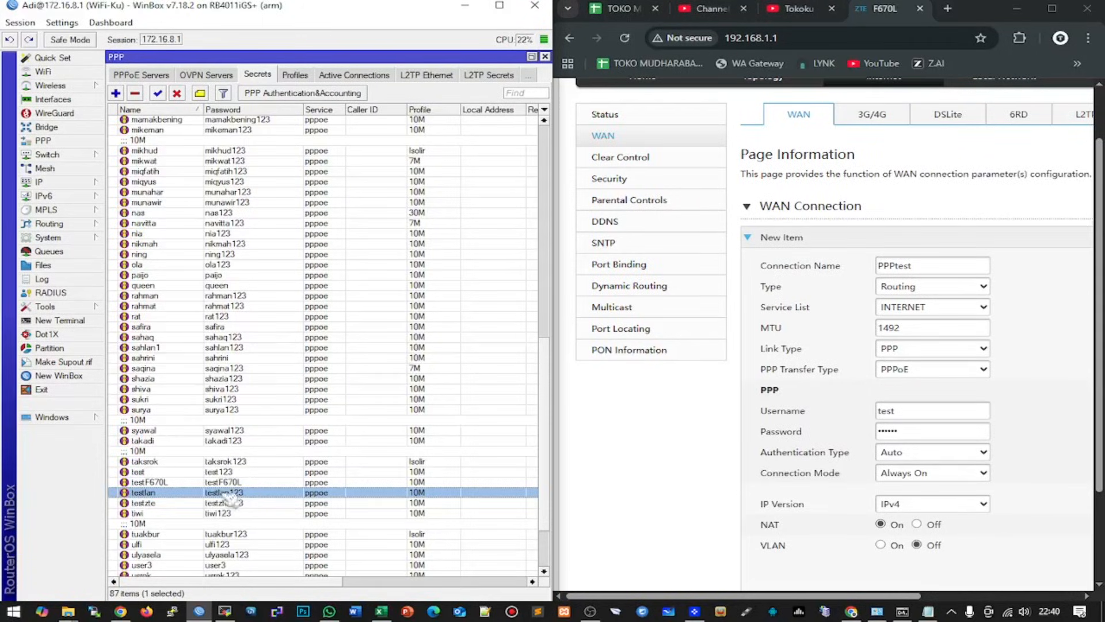
pyautogui.doubleClick(195, 494)
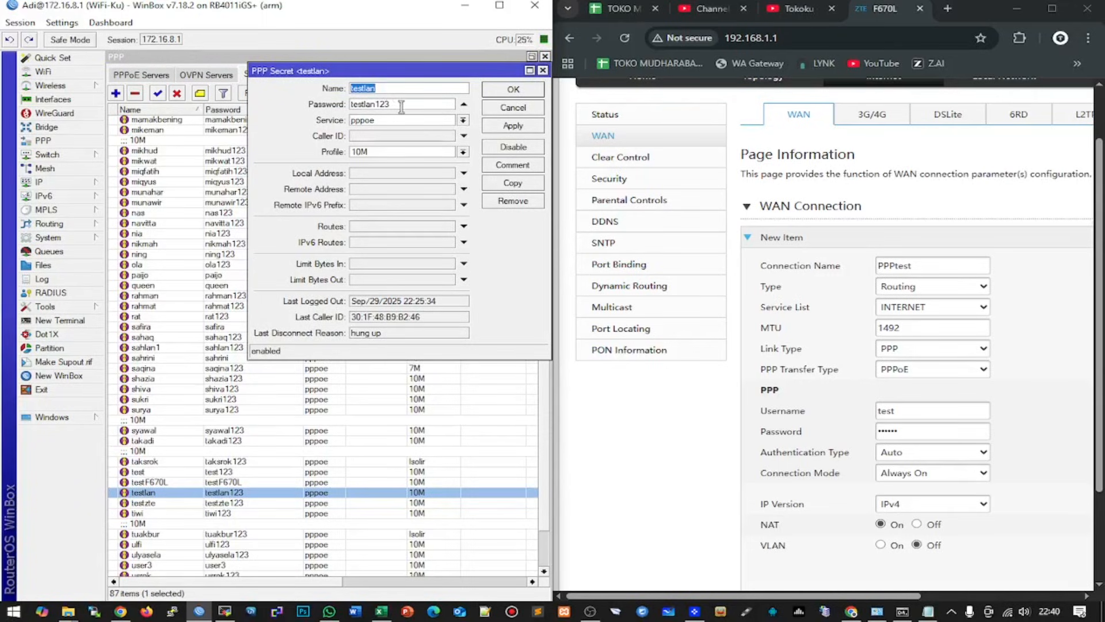
pyautogui.rightClick(370, 93)
pyautogui.click(408, 113)
# - Fill the PPPtest username and password with the WinBox secret's credentials and apply
pyautogui.click(908, 411)
pyautogui.write('testlan')
pyautogui.press('Tab')
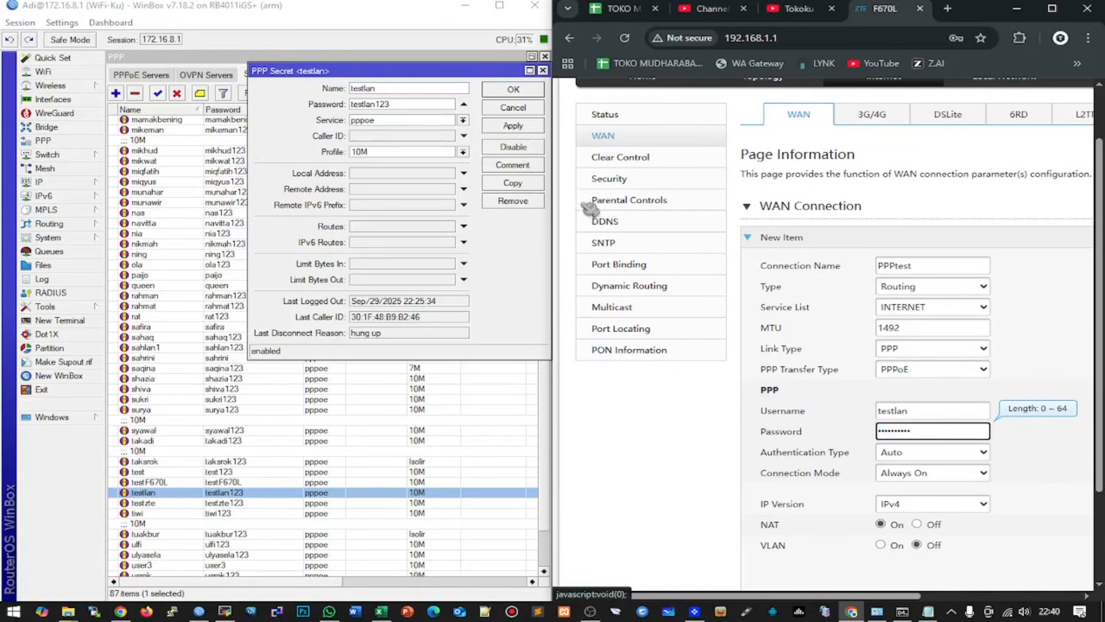
pyautogui.scroll(-1, 924, 346)
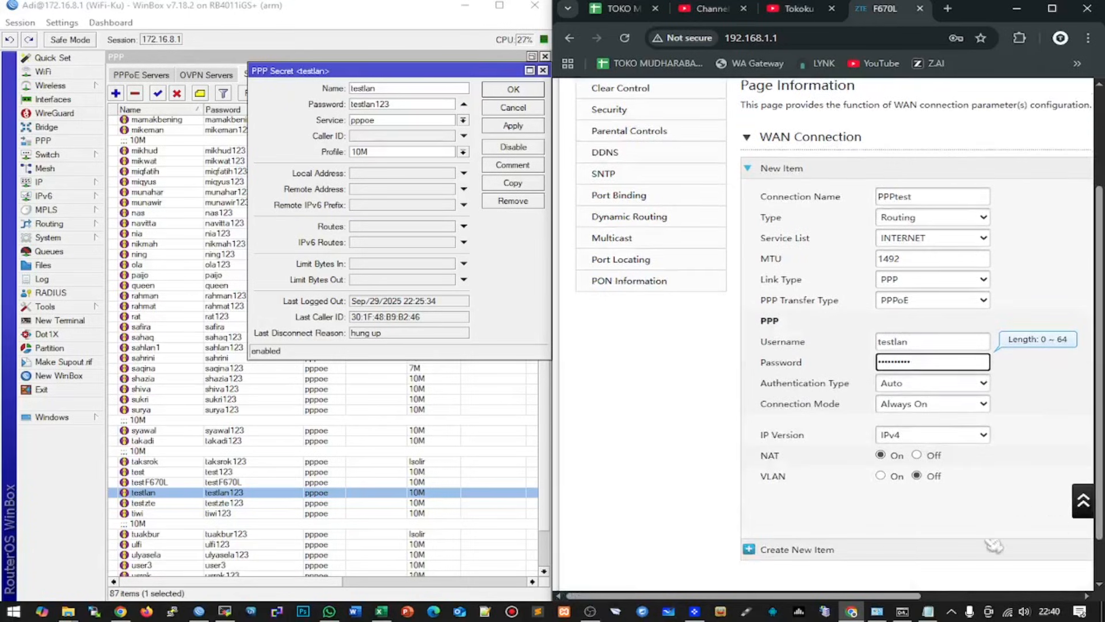
pyautogui.moveTo(853, 596); pyautogui.dragTo(1008, 582)
pyautogui.click(923, 514)
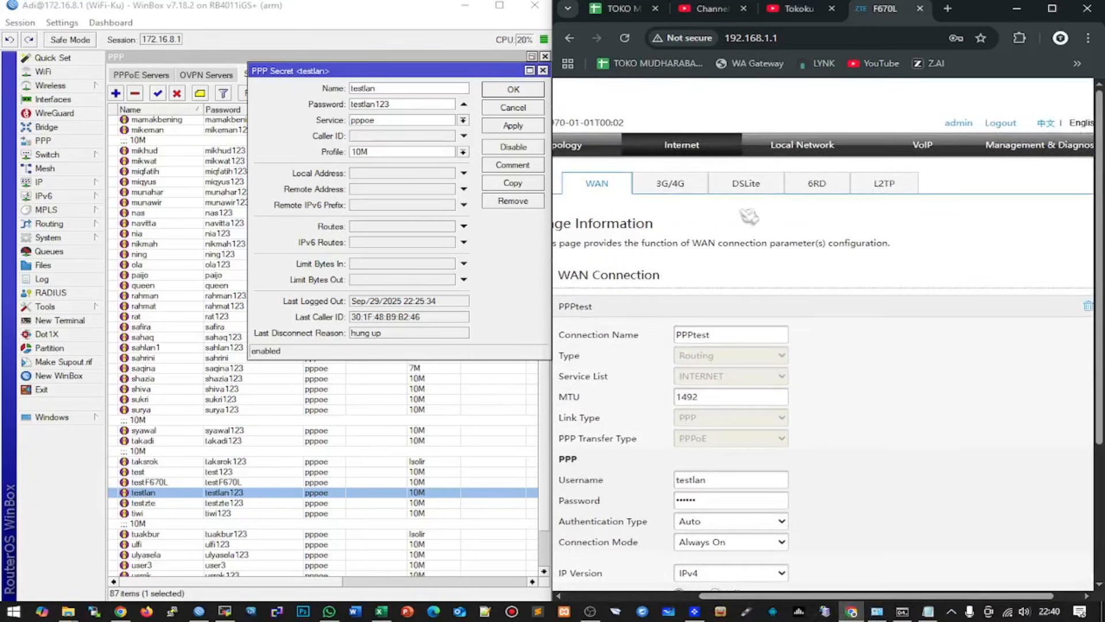
# - Go to Local Network's WLAN page with the browser restored to full screen
pyautogui.click(803, 144)
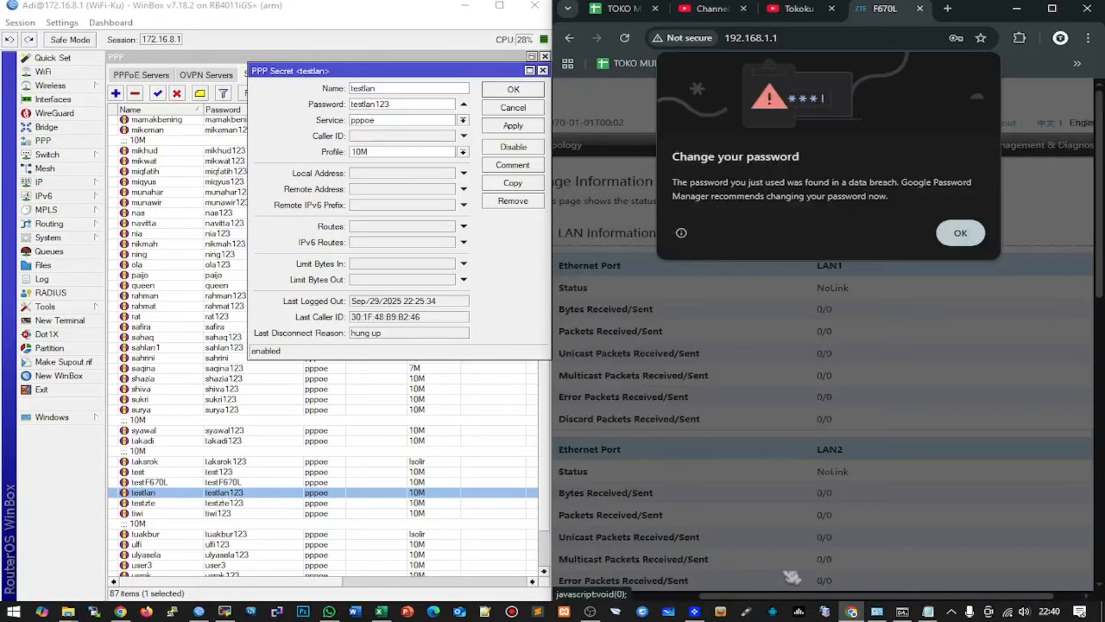
pyautogui.click(973, 234)
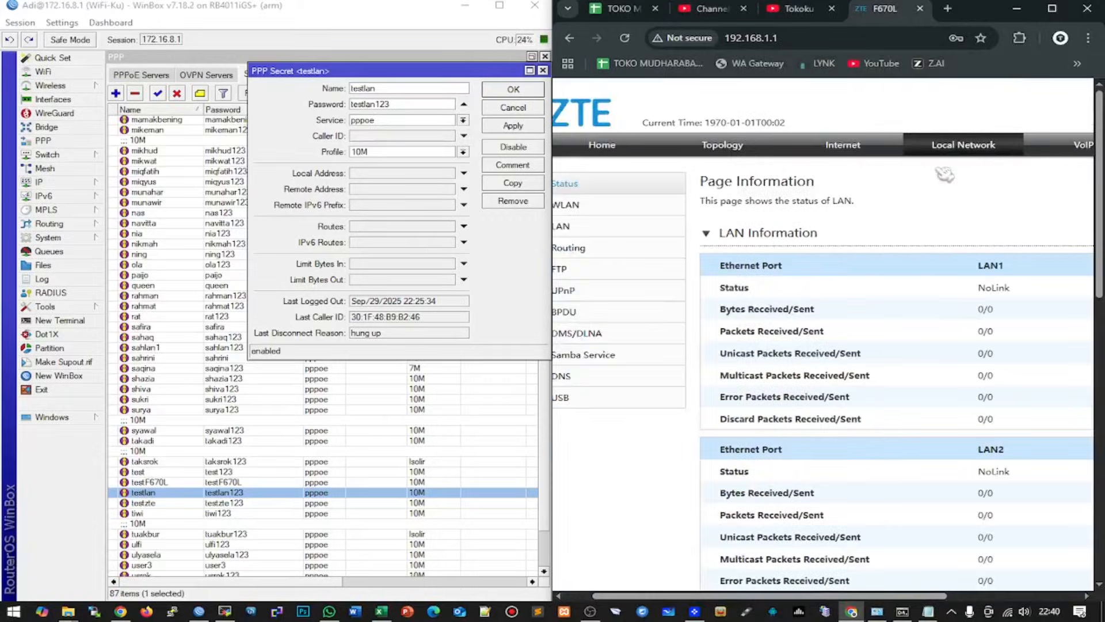
pyautogui.click(1052, 9)
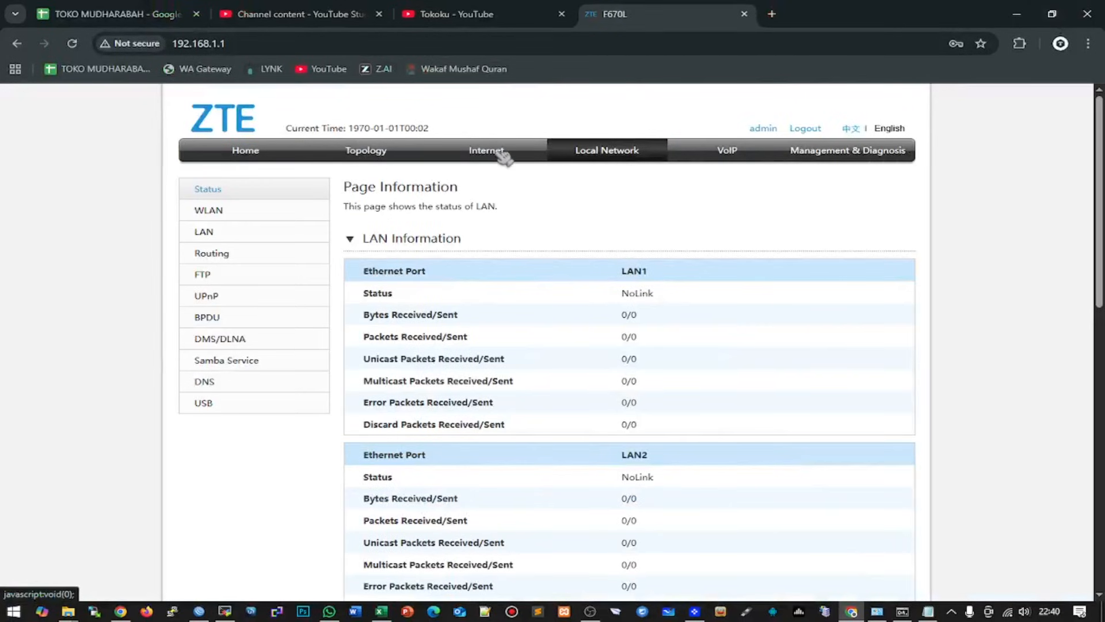
pyautogui.click(227, 209)
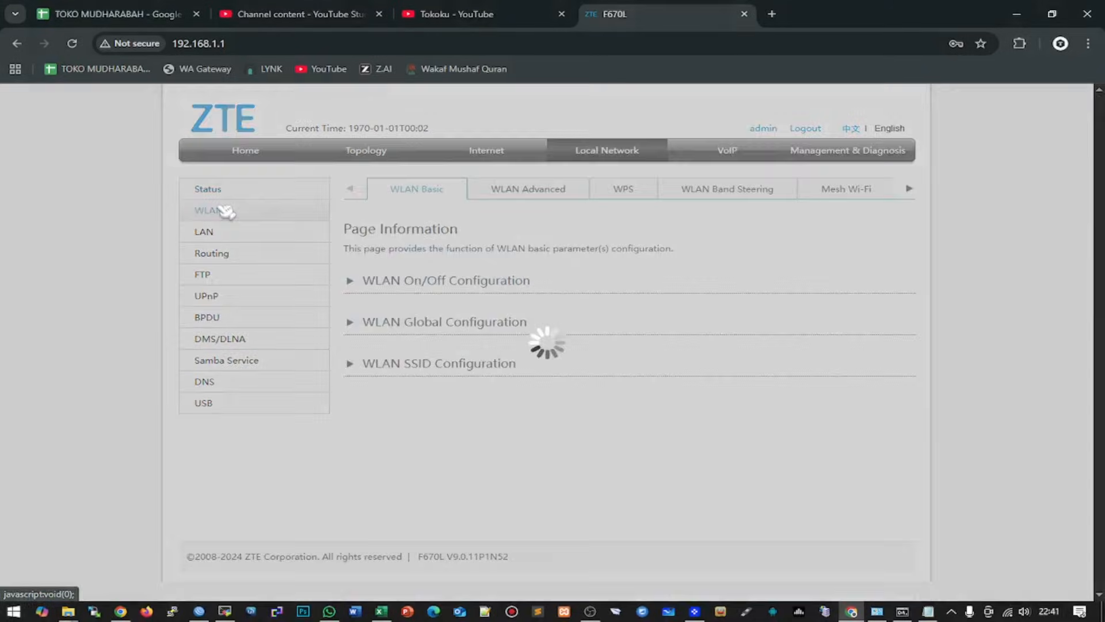
# - Review SSID1 and SSID5 (5GHz) under WLAN SSID Configuration, then go to WLAN Band Steering
pyautogui.scroll(-1, 454, 403)
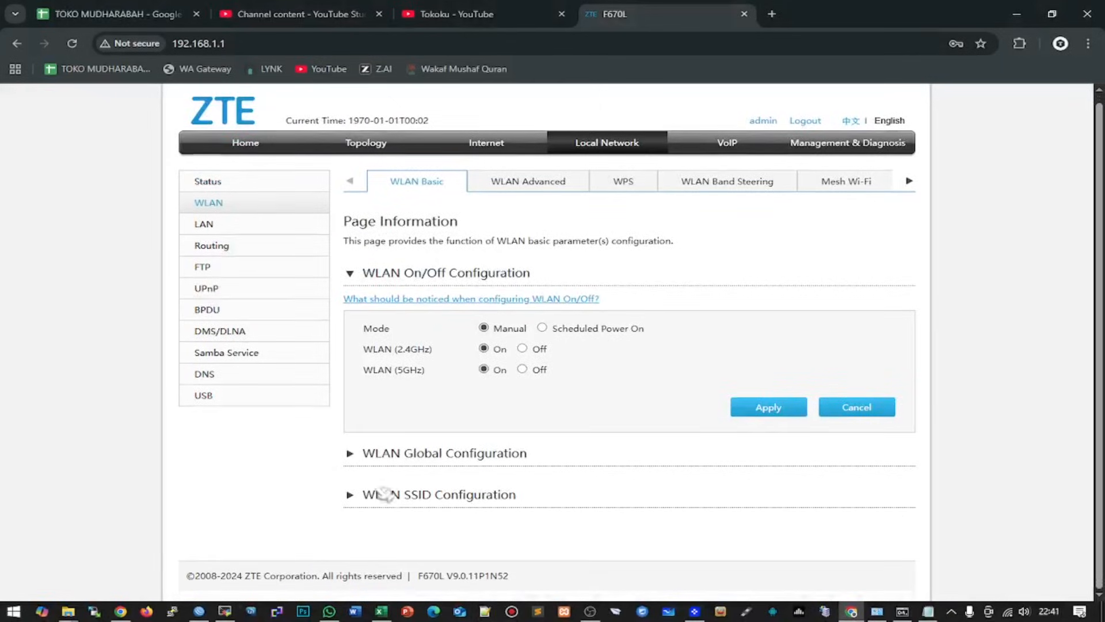
pyautogui.click(353, 499)
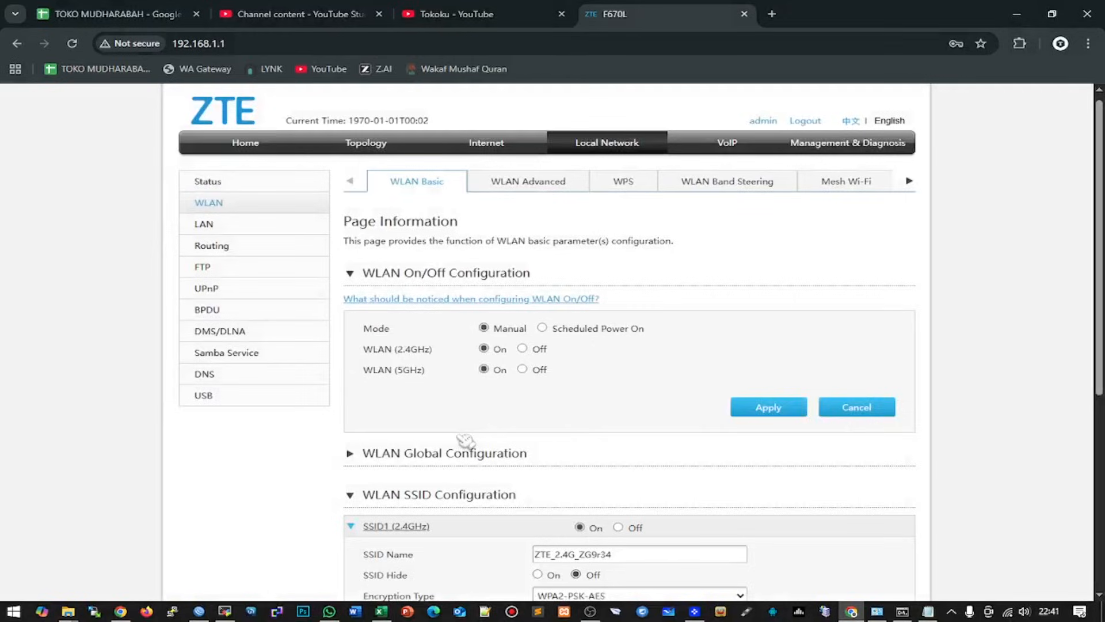
pyautogui.scroll(-6, 465, 437)
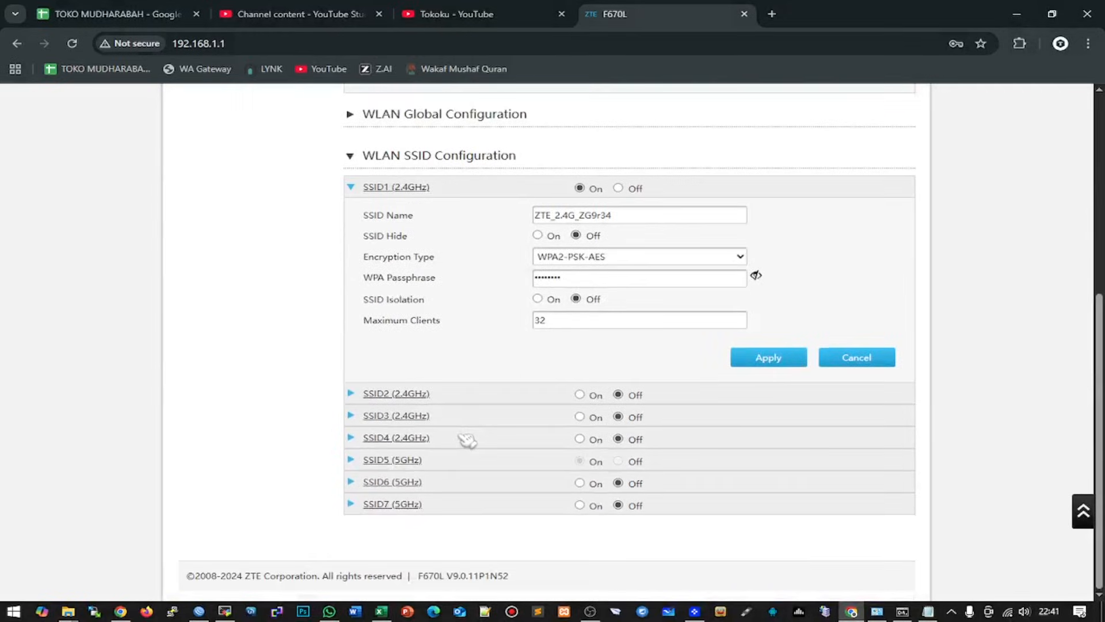
pyautogui.scroll(3, 466, 437)
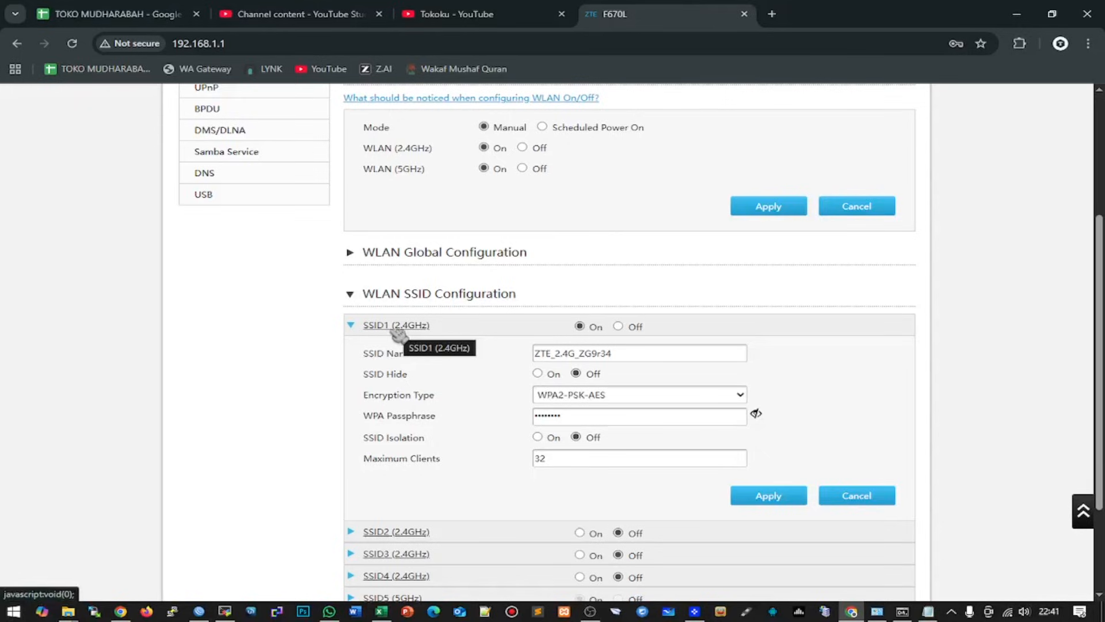
pyautogui.scroll(-3, 397, 334)
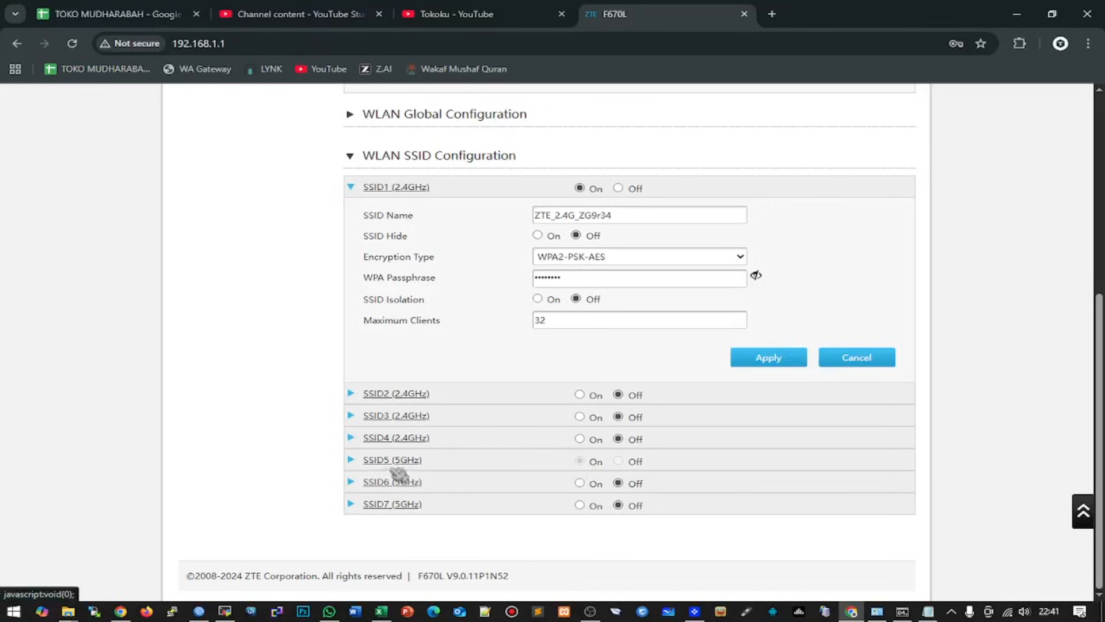
pyautogui.click(352, 460)
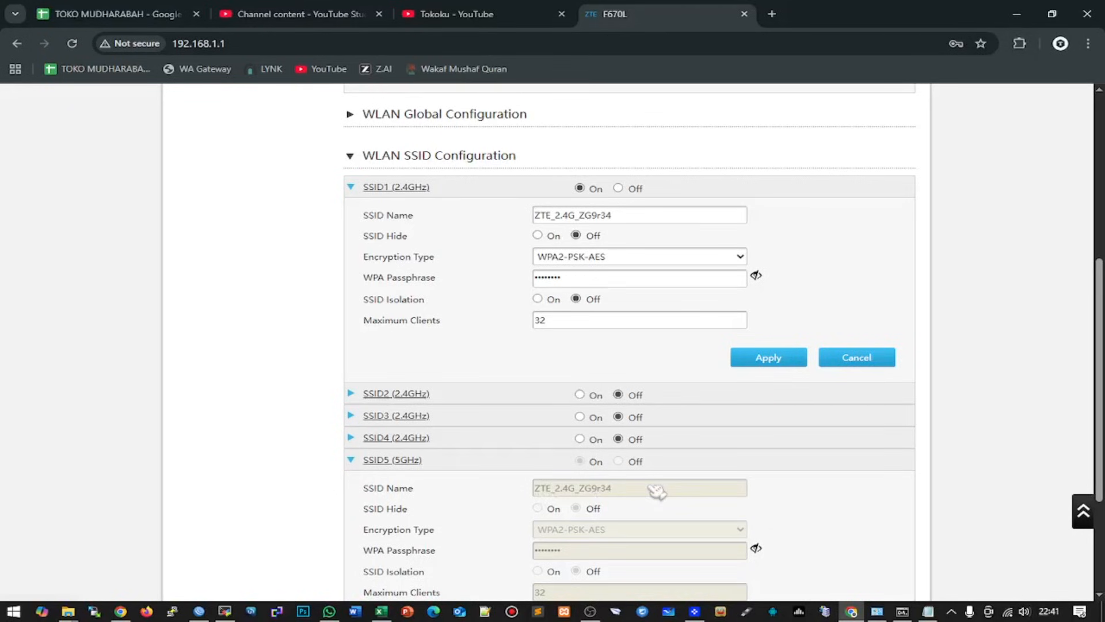
pyautogui.scroll(6, 656, 490)
pyautogui.click(730, 191)
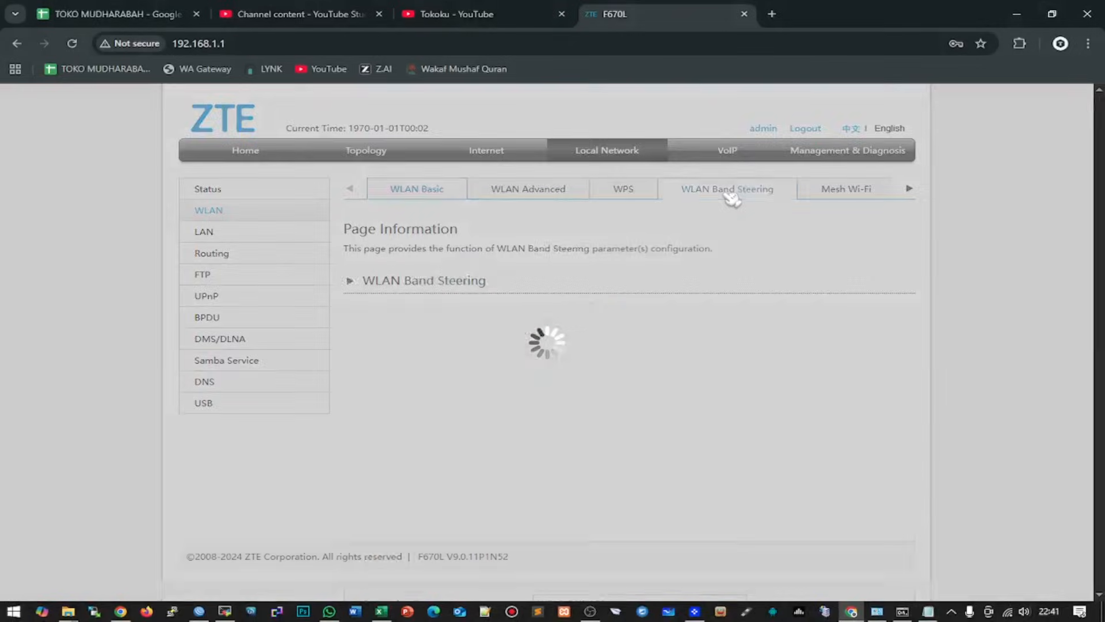
# - Set Bandsteering Enable to Off and apply it
pyautogui.click(561, 380)
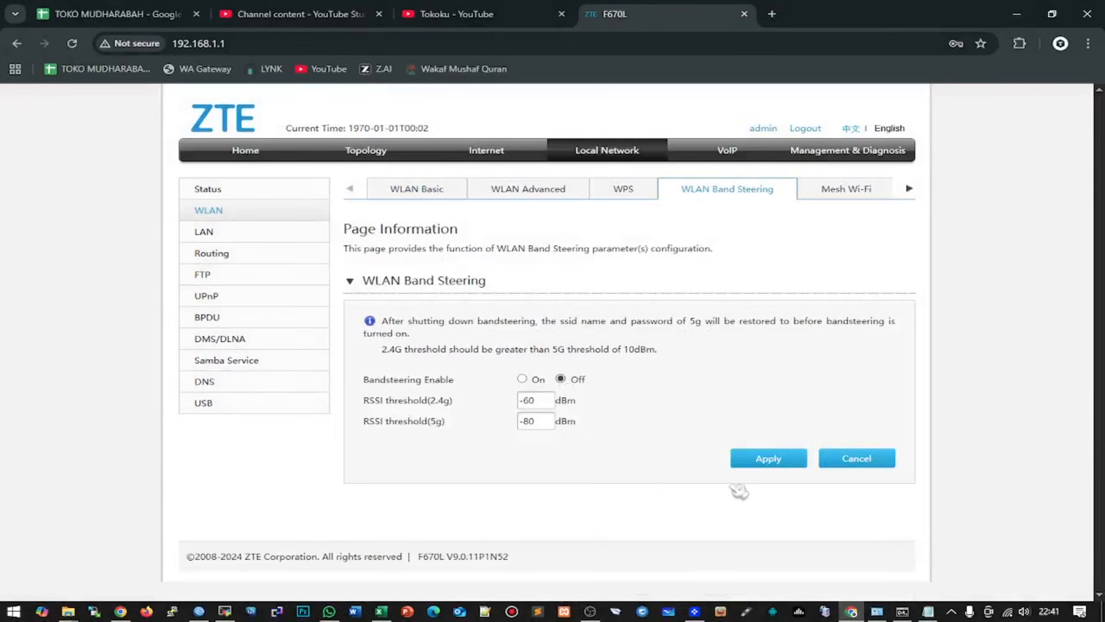
pyautogui.click(782, 459)
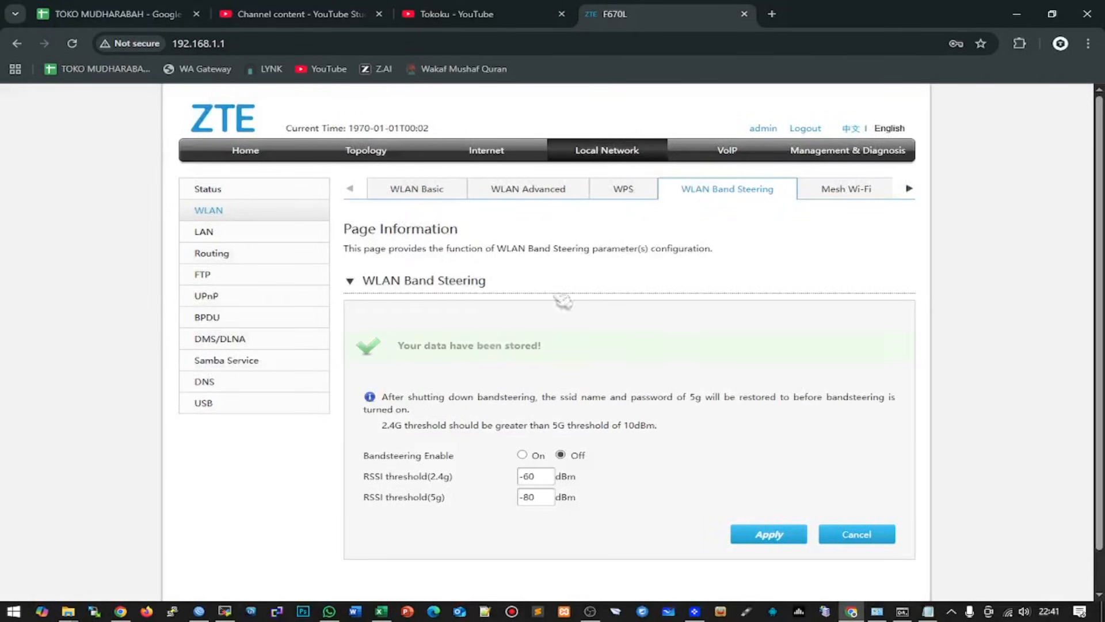
pyautogui.click(433, 191)
# - On WLAN Basic, expand the SSID1 and SSID5 (5GHz) settings and select the 2.4GHz network name
pyautogui.scroll(-1, 504, 267)
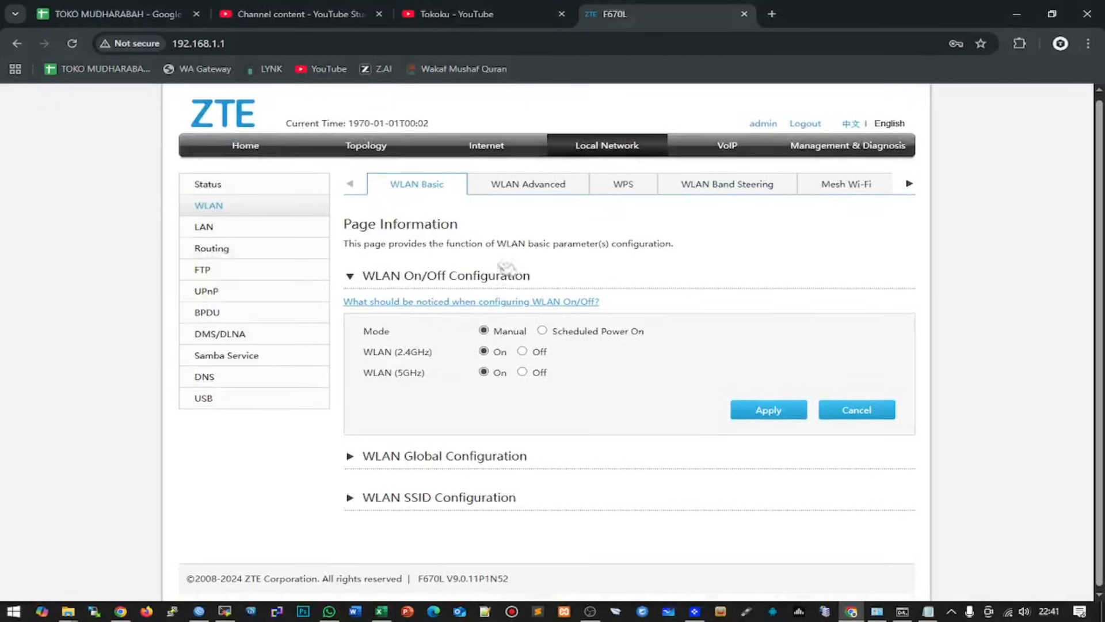
pyautogui.click(361, 496)
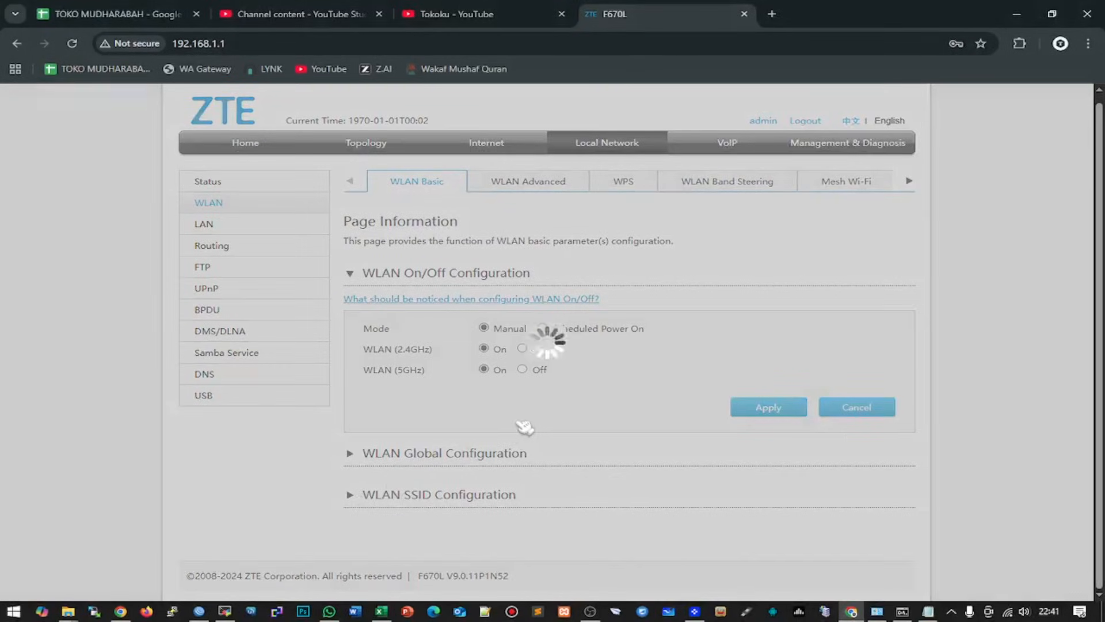
pyautogui.scroll(-4, 521, 429)
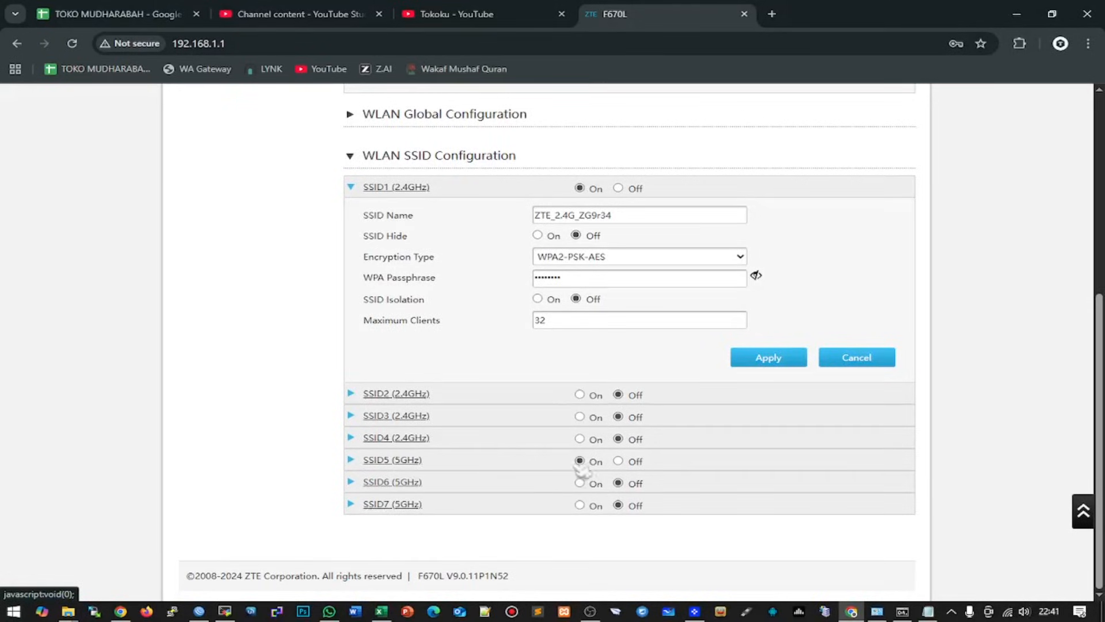
pyautogui.click(358, 460)
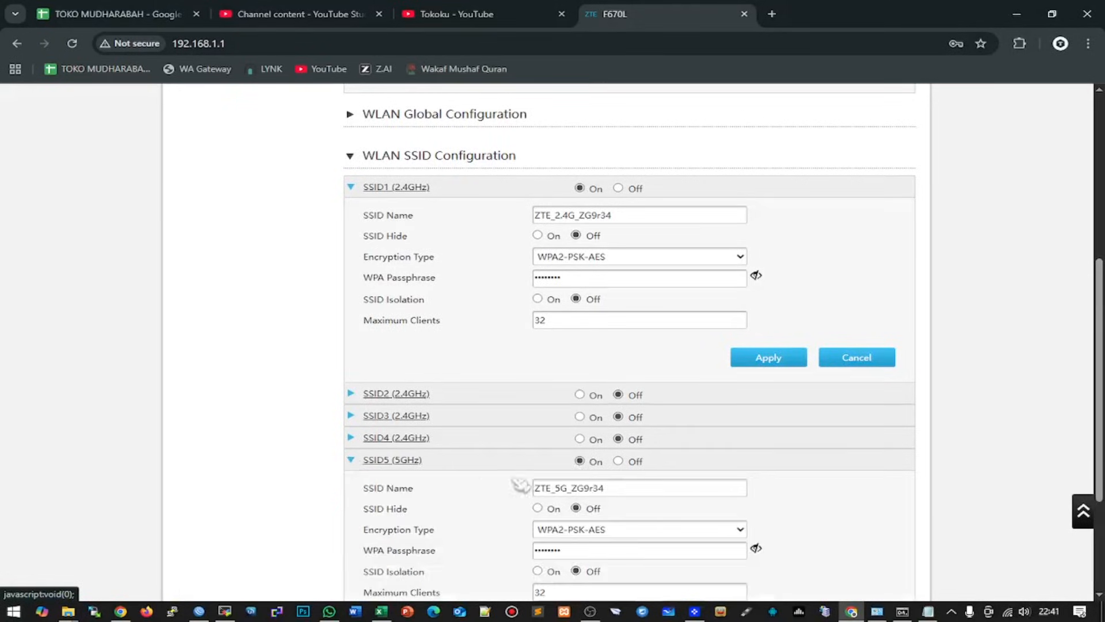
pyautogui.click(636, 490)
pyautogui.scroll(-3, 662, 485)
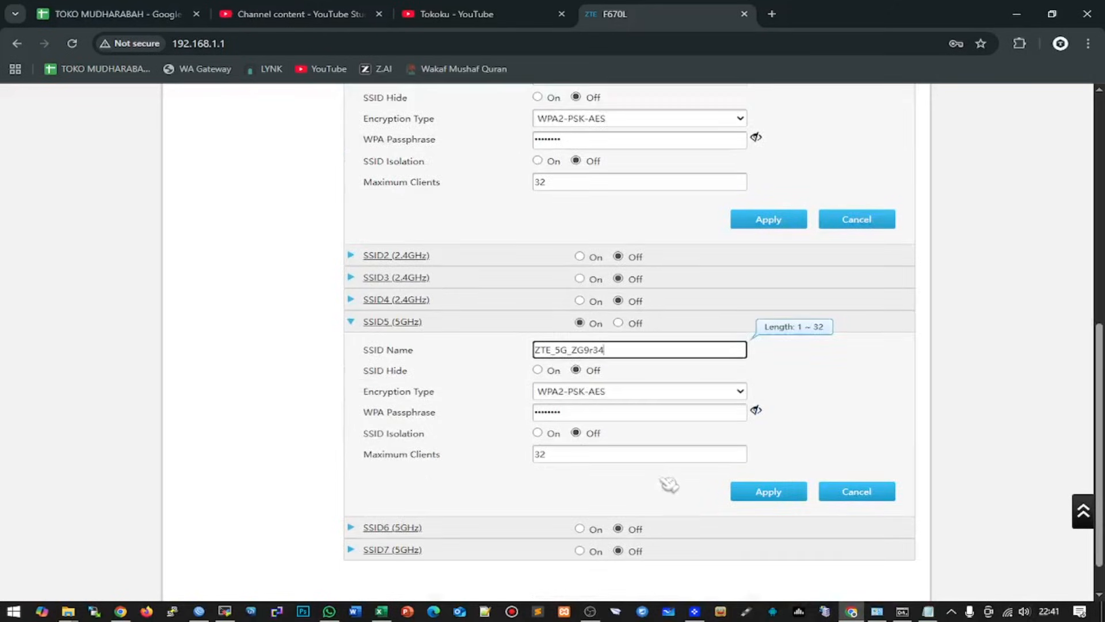
pyautogui.scroll(1, 663, 461)
pyautogui.scroll(4, 663, 458)
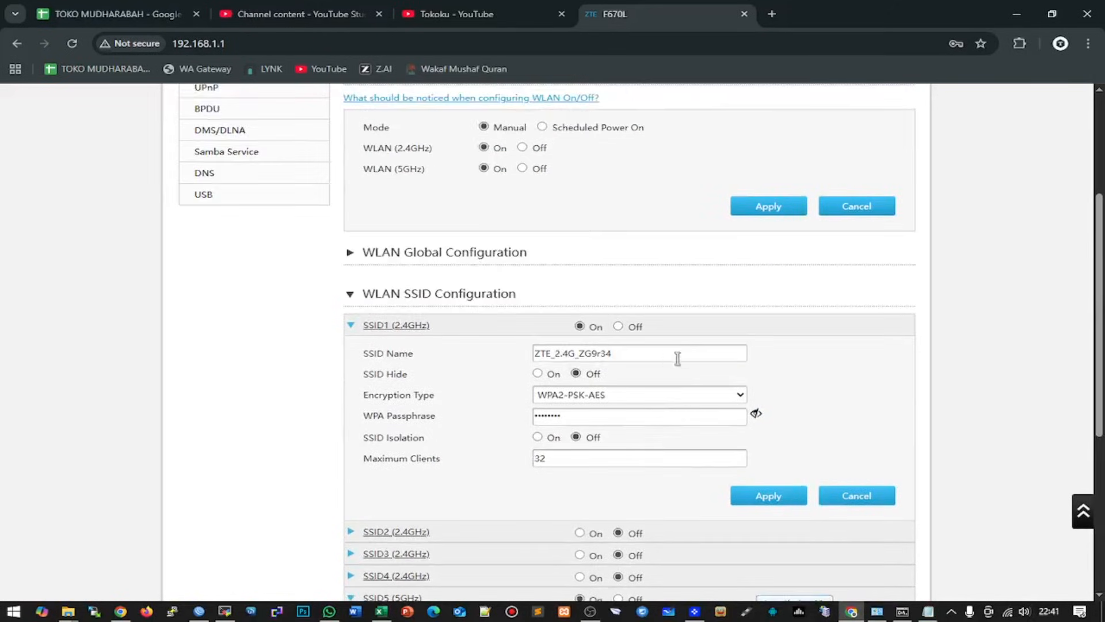
pyautogui.tripleClick(641, 352)
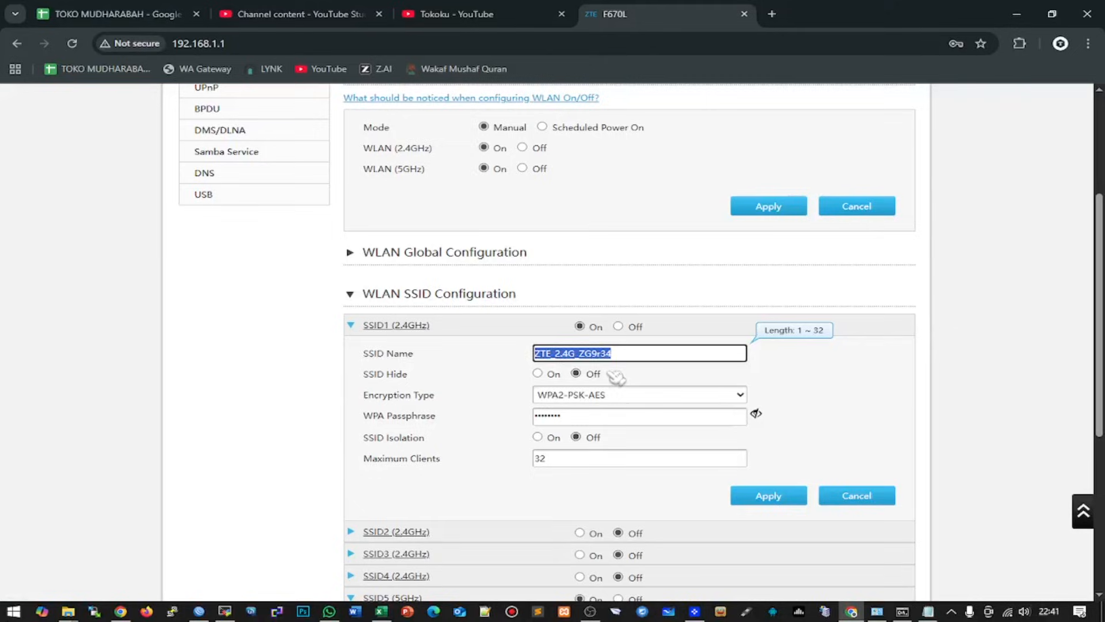
# - Rename SSID1 to PPP and replace its passphrase with a simple numeric one
pyautogui.write('PPP')
pyautogui.click(755, 414)
pyautogui.click(698, 417)
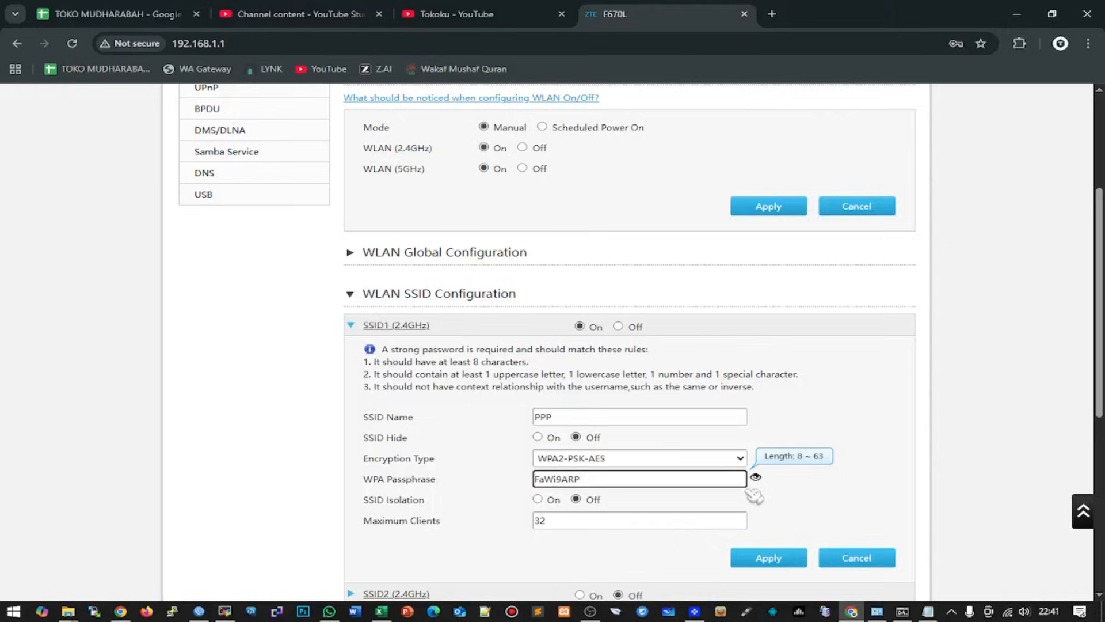
pyautogui.hotkey('ctrl', 'a')
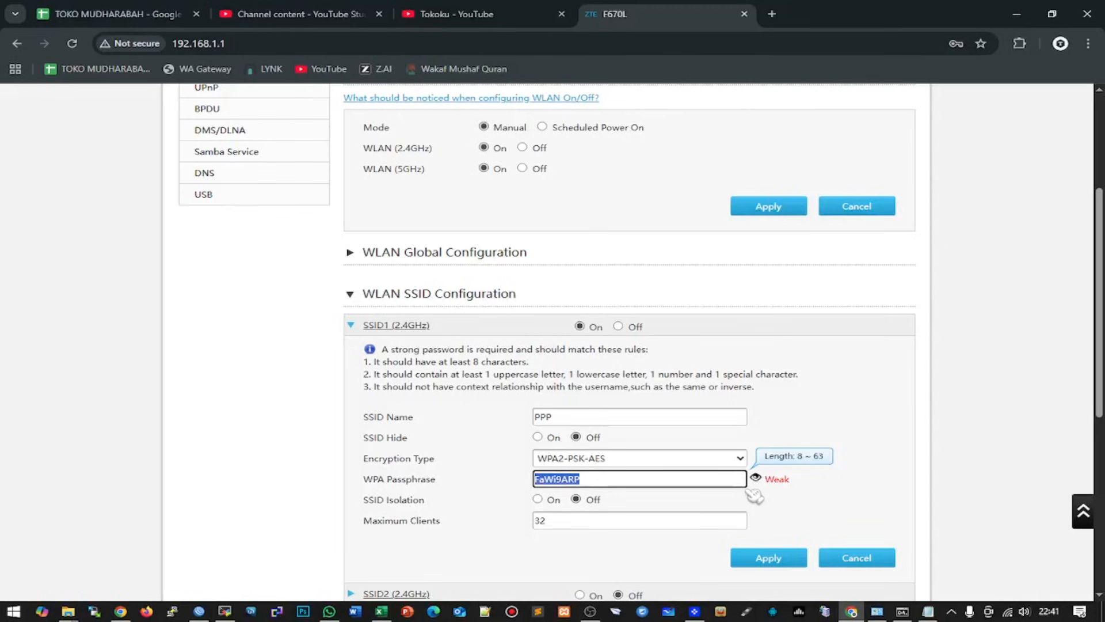
# - Apply SSID1, note the strong-password requirement error, and go back
pyautogui.click(784, 560)
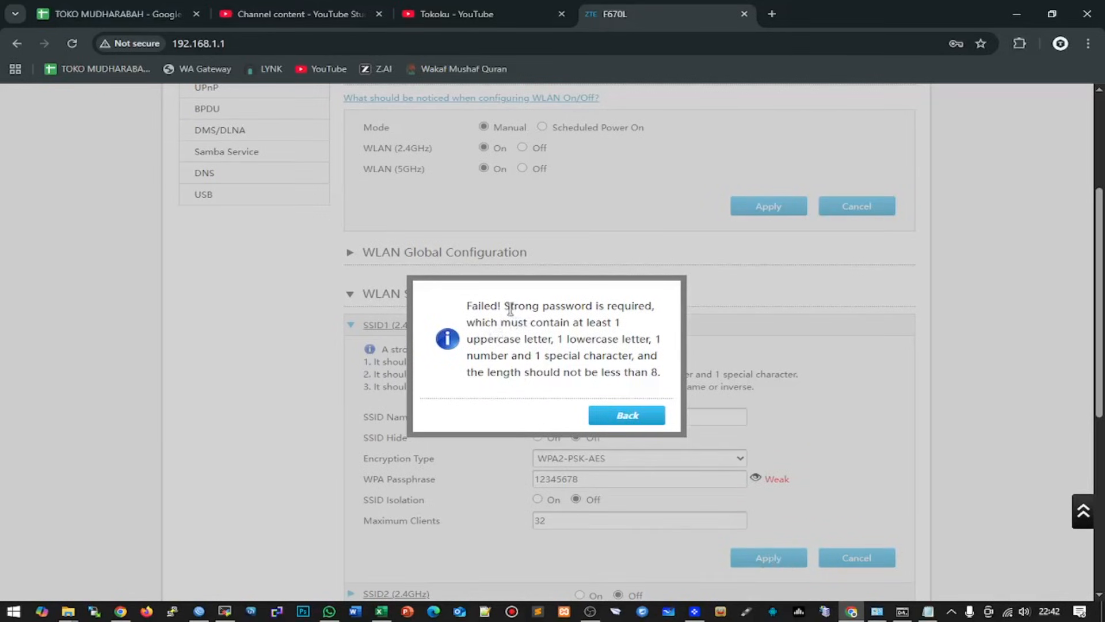
pyautogui.moveTo(508, 306); pyautogui.dragTo(637, 306)
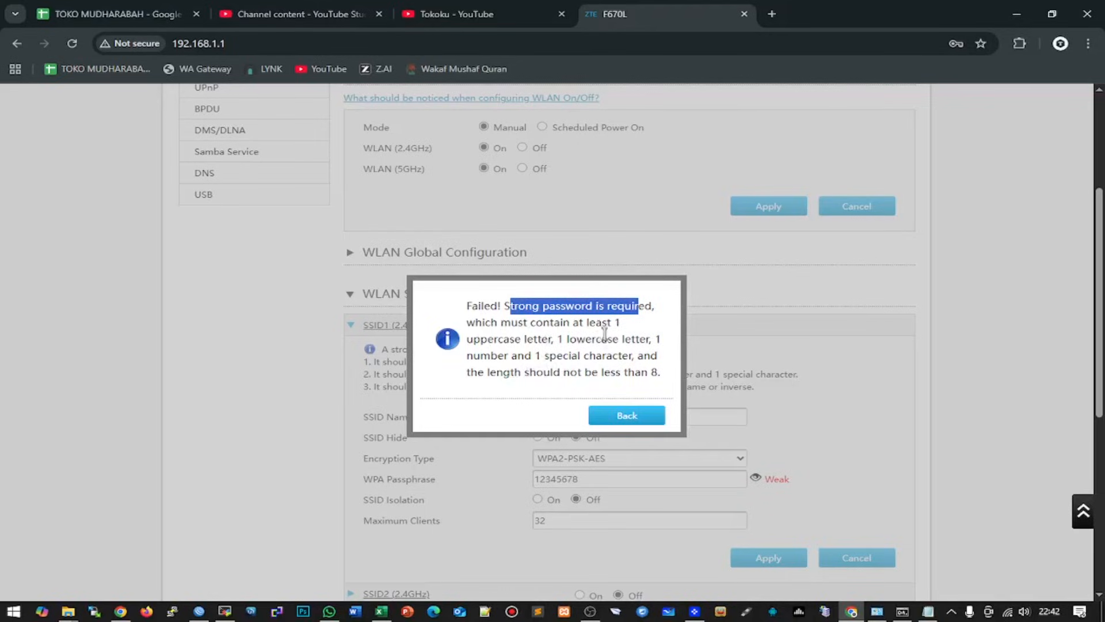
pyautogui.click(646, 419)
# - Replace SSID1's passphrase with a strong one mixing uppercase, digits and a symbol, and apply
pyautogui.doubleClick(617, 477)
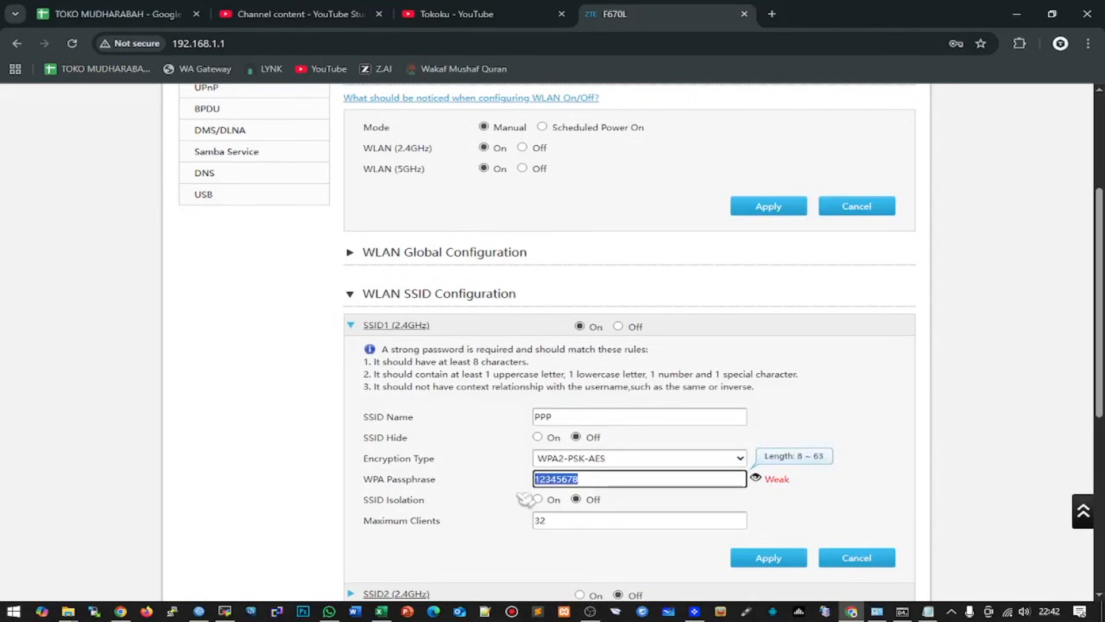
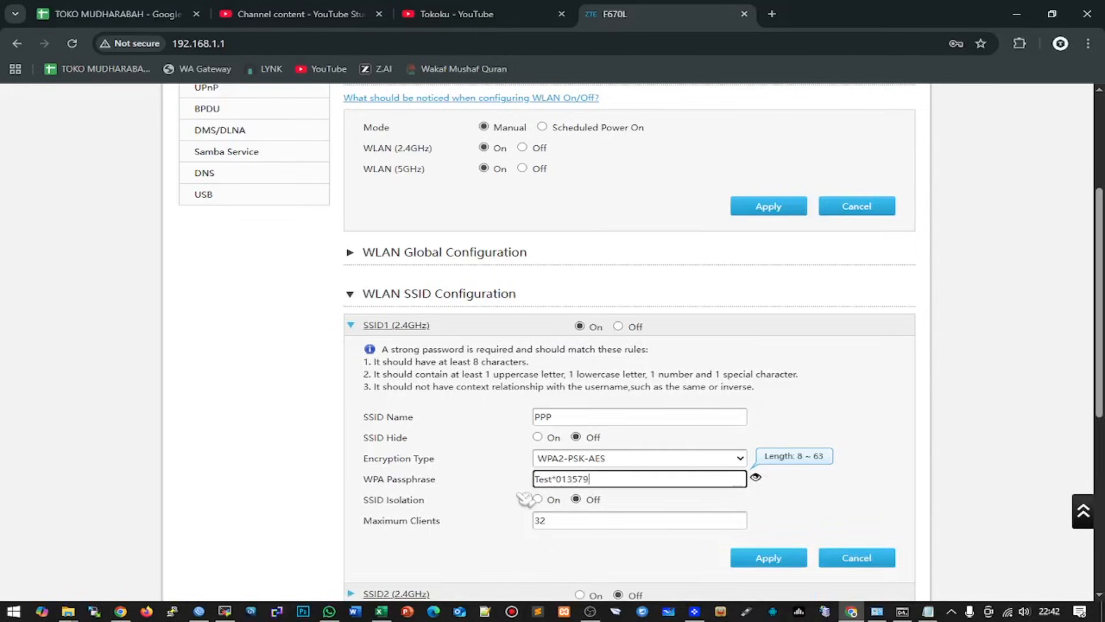
pyautogui.click(765, 557)
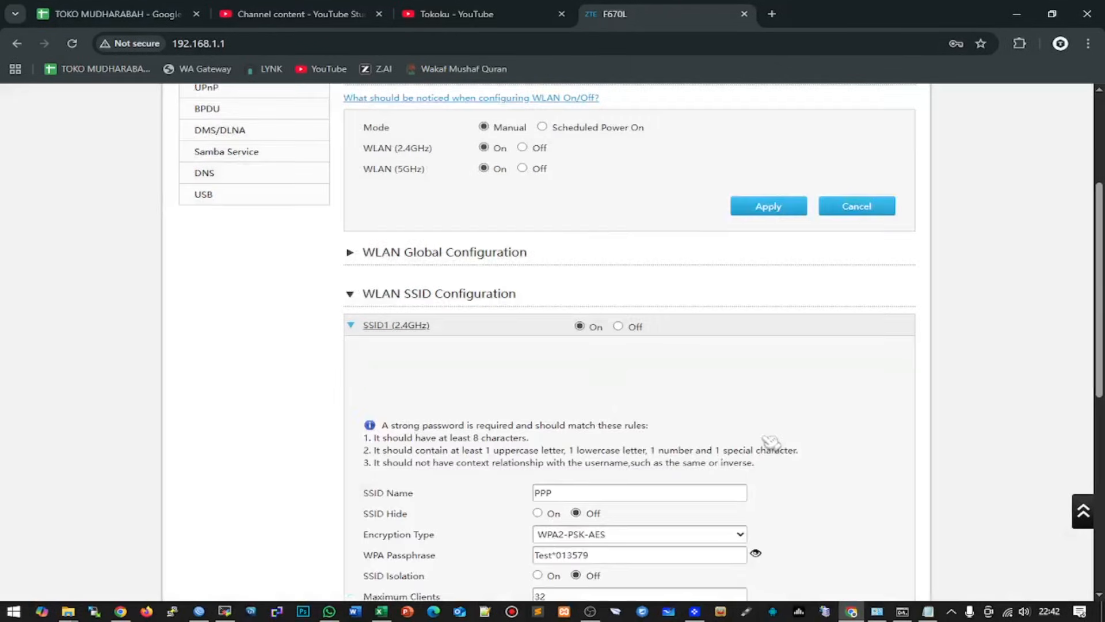
pyautogui.moveTo(607, 410); pyautogui.dragTo(486, 417)
pyautogui.hotkey('ctrl', 'c')
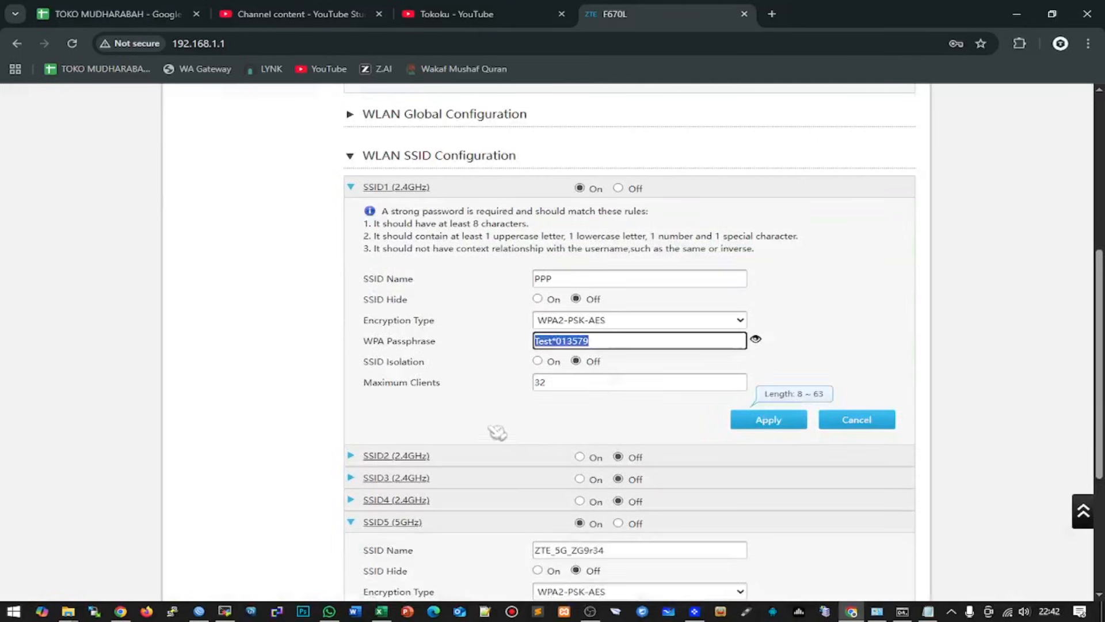
pyautogui.scroll(-2, 674, 445)
# - Name SSID5 'PPP 5G' with SSID1's passphrase, apply, and recheck the 2.4GHz name
pyautogui.scroll(-3, 682, 445)
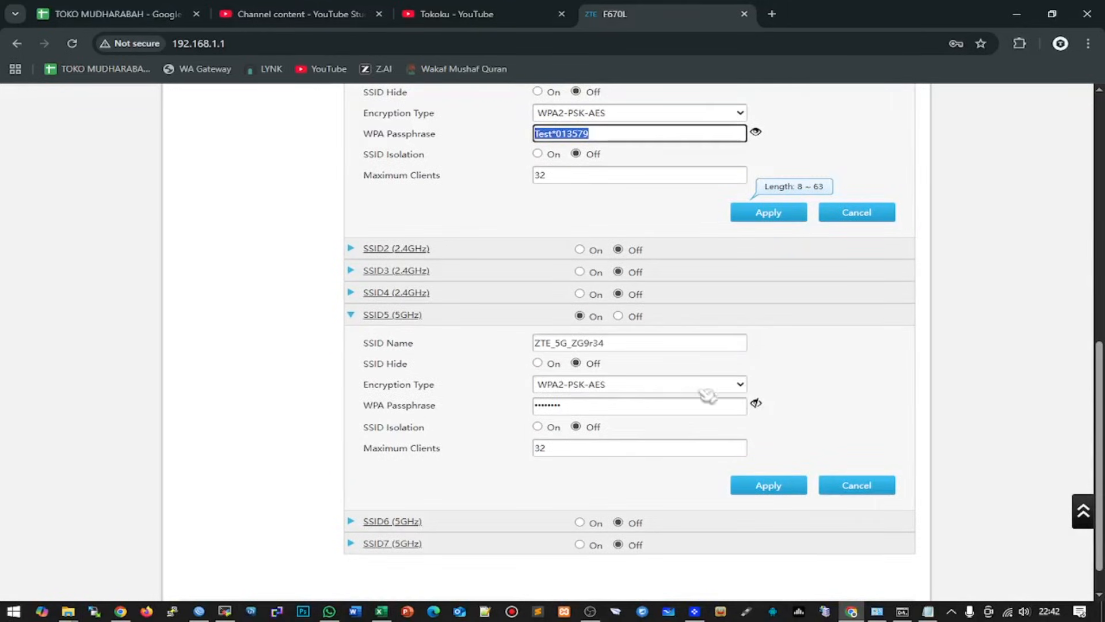
pyautogui.click(756, 403)
pyautogui.doubleClick(674, 404)
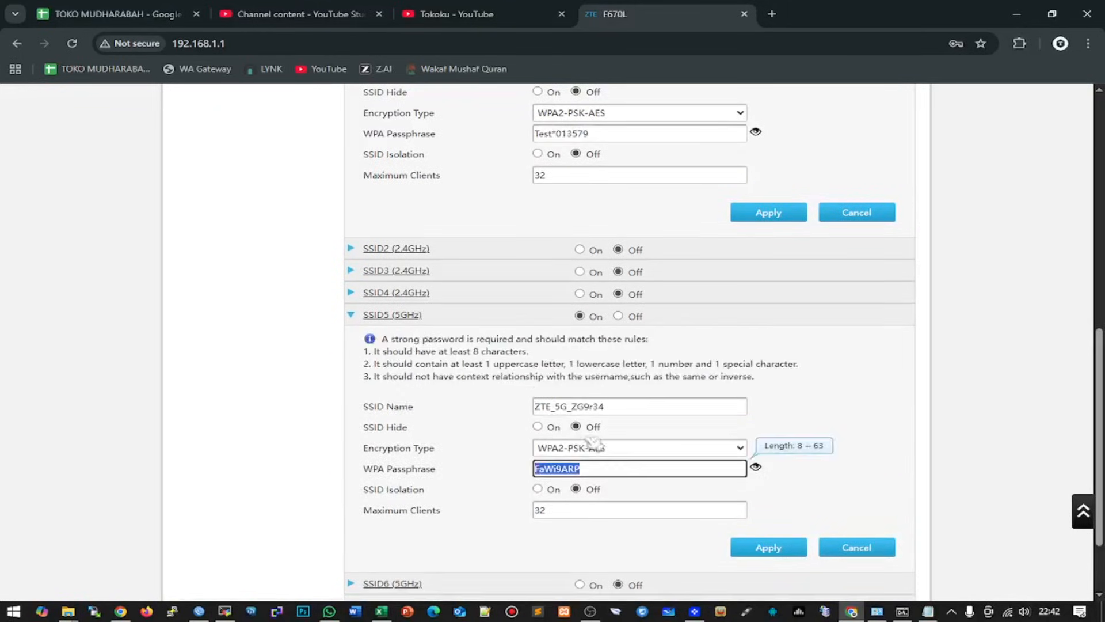
pyautogui.hotkey('ctrl', 'v')
pyautogui.doubleClick(624, 404)
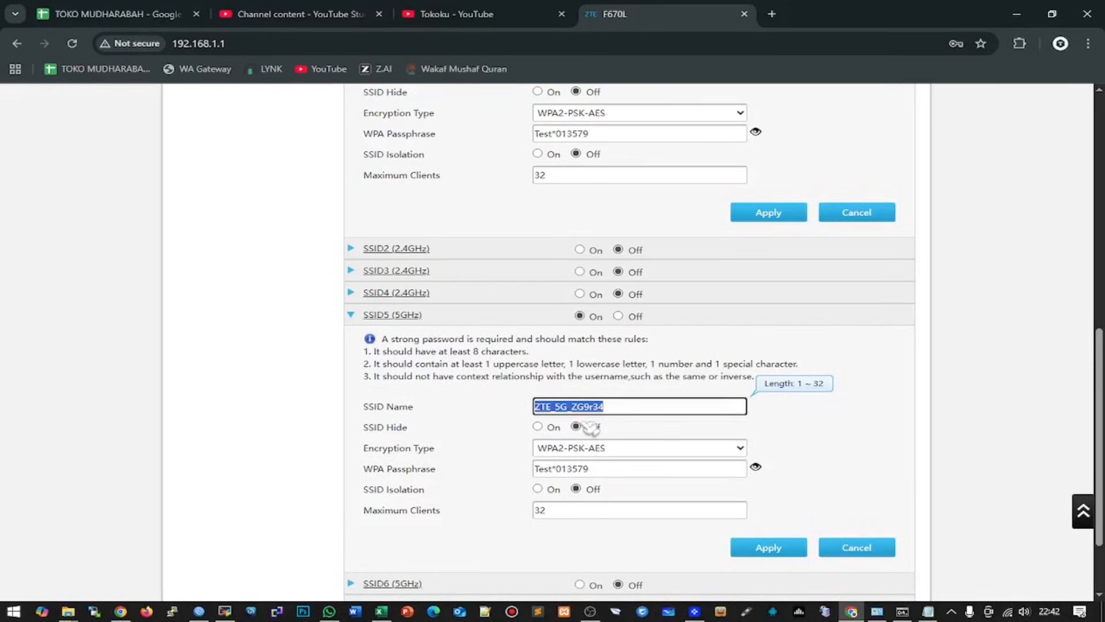
pyautogui.write('PPP 5G')
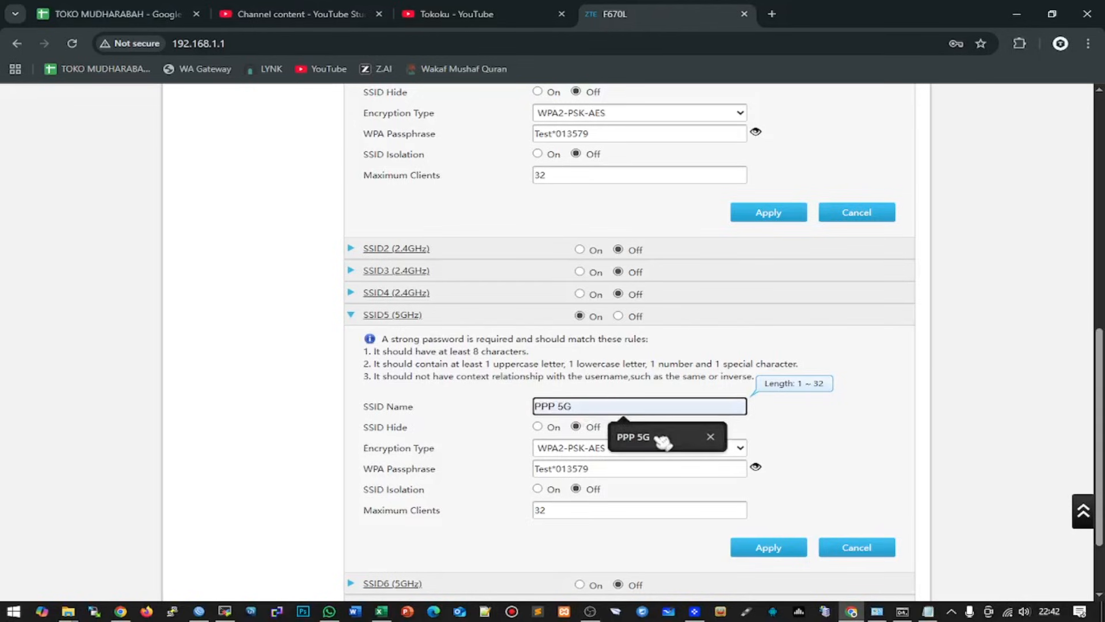
pyautogui.click(662, 439)
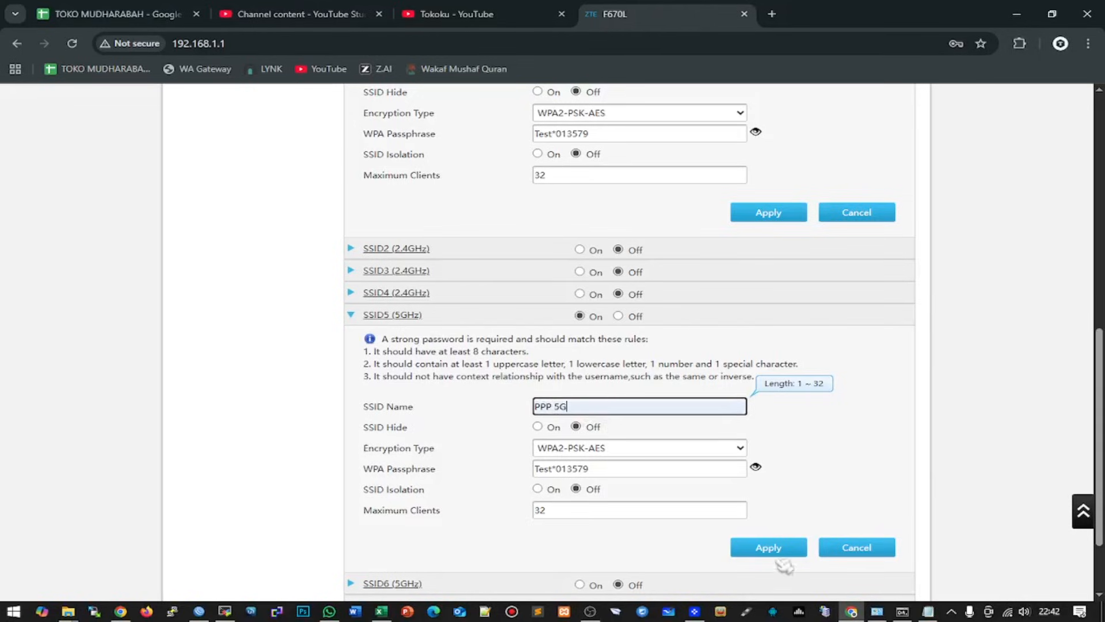
pyautogui.click(777, 544)
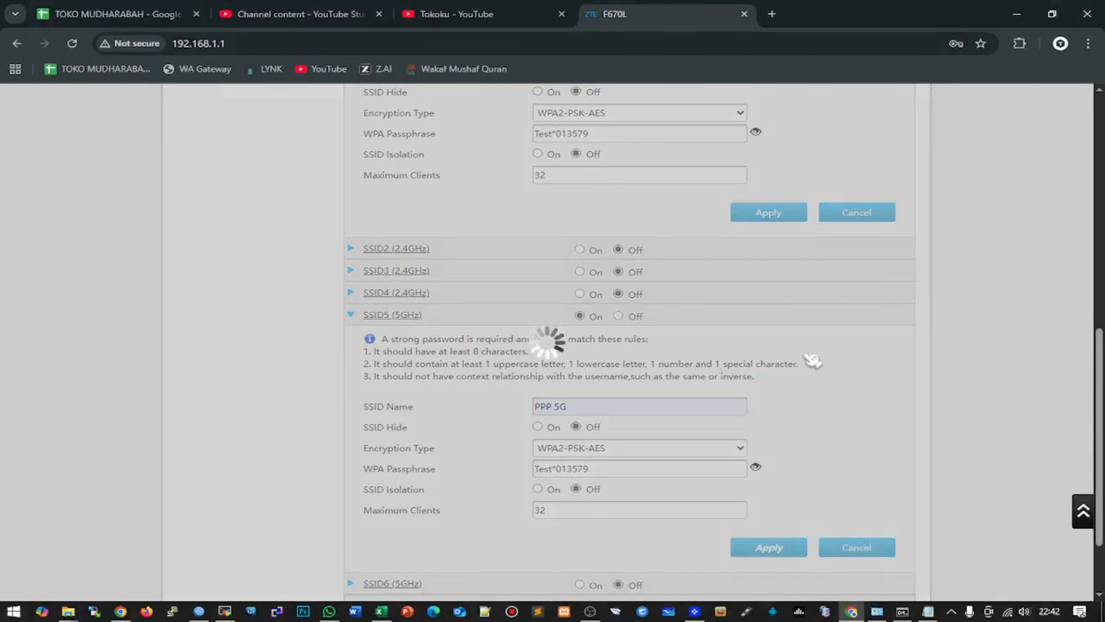
pyautogui.scroll(4, 564, 276)
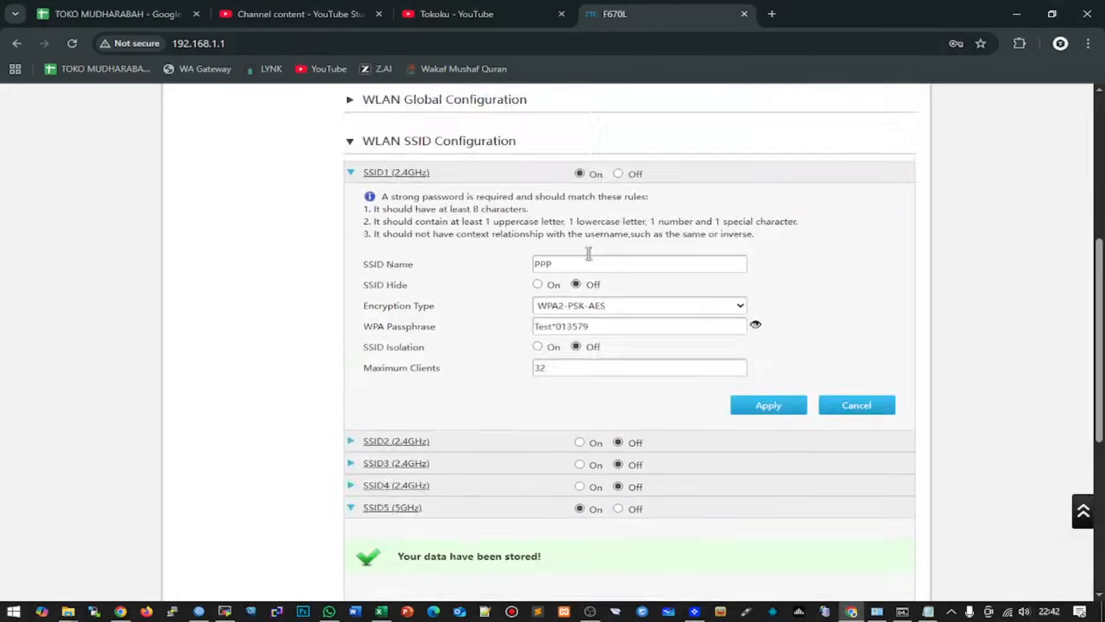
pyautogui.click(567, 278)
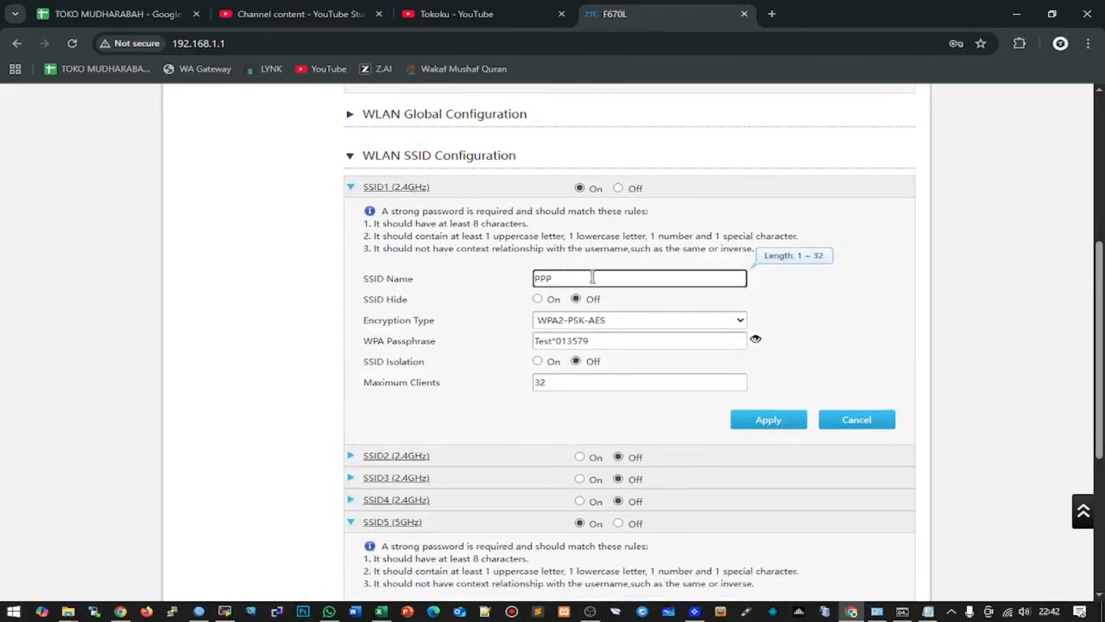
pyautogui.scroll(-6, 595, 297)
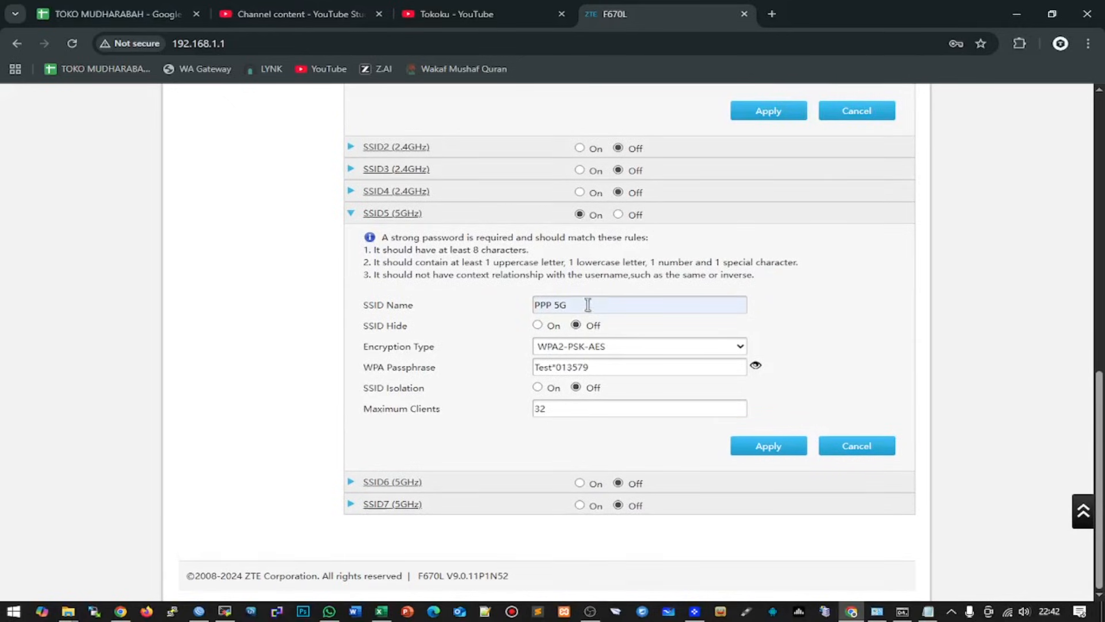
# - Confirm the PPP network appears in the Windows Wi-Fi list, then scroll through both SSIDs' settings
pyautogui.click(1009, 613)
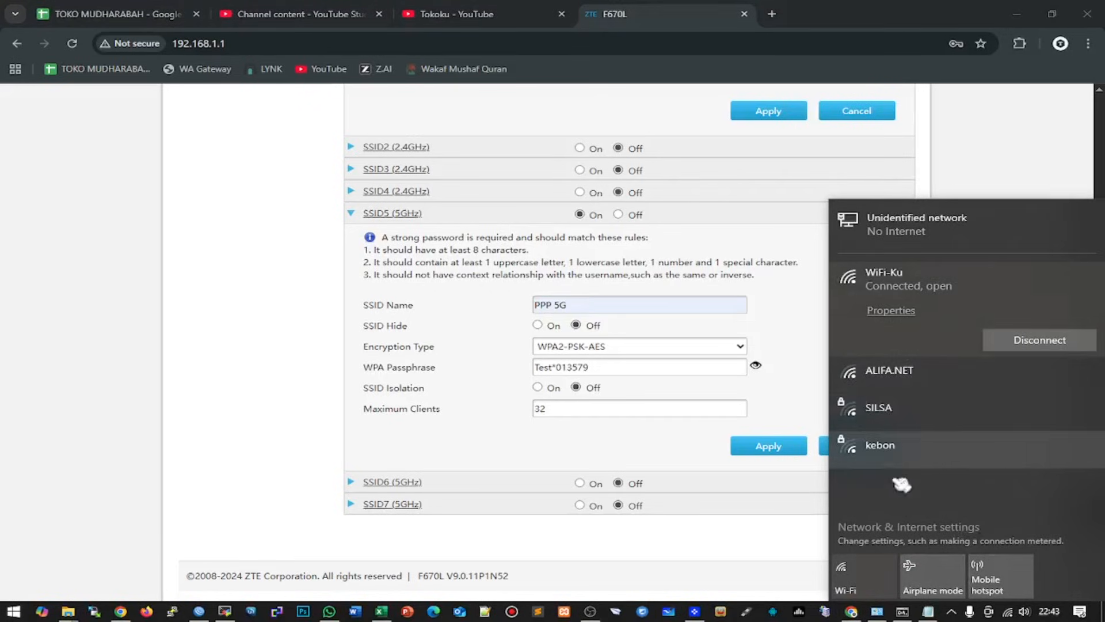
pyautogui.click(814, 573)
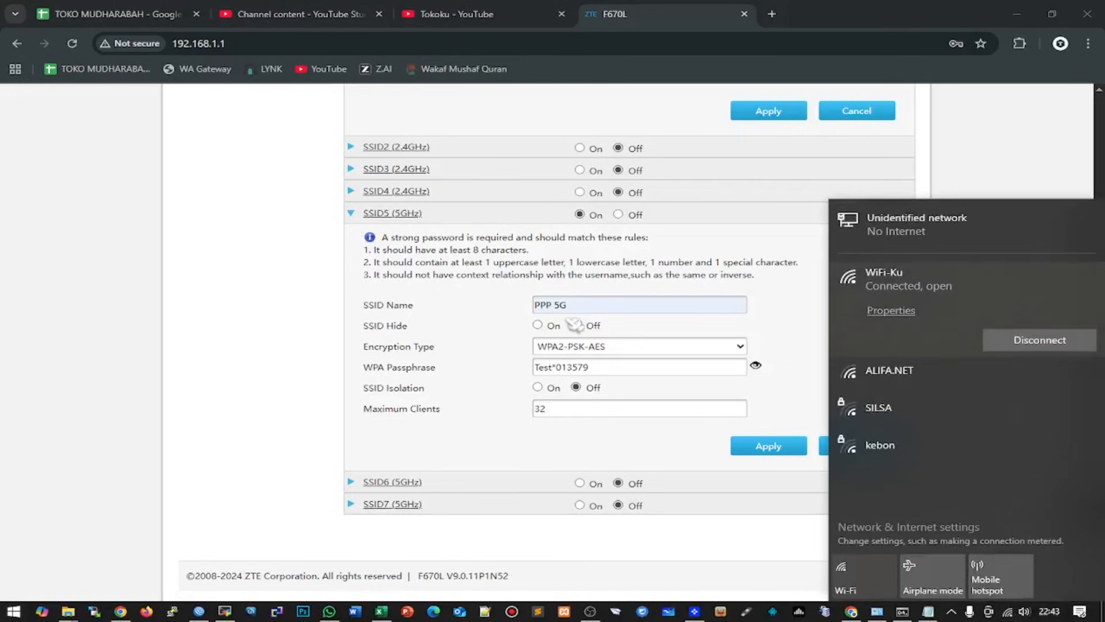
pyautogui.click(1007, 612)
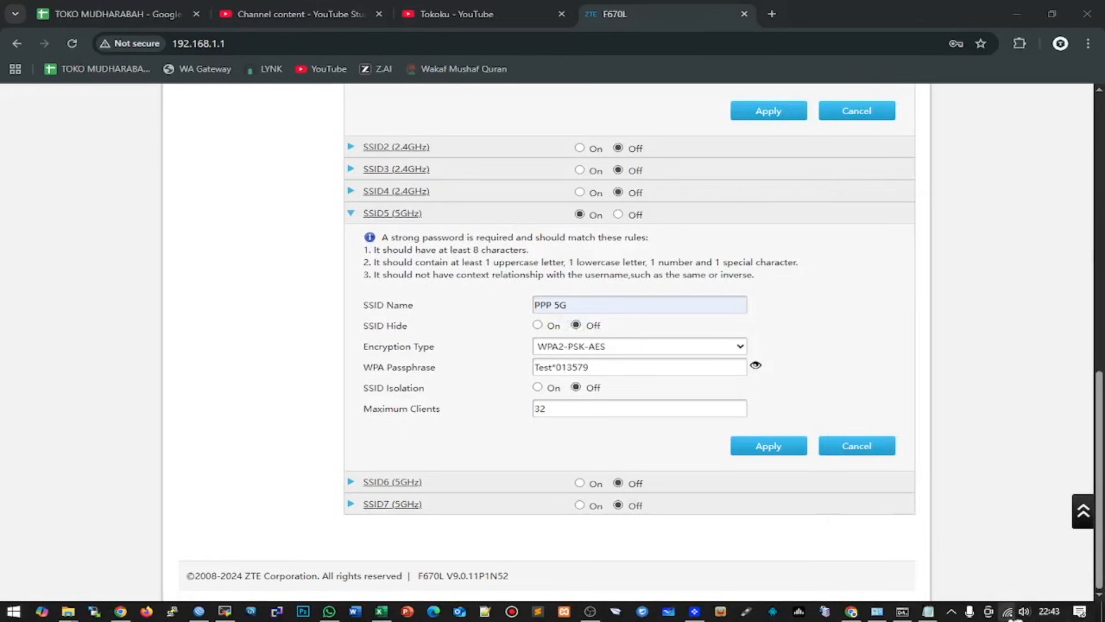
pyautogui.click(1008, 612)
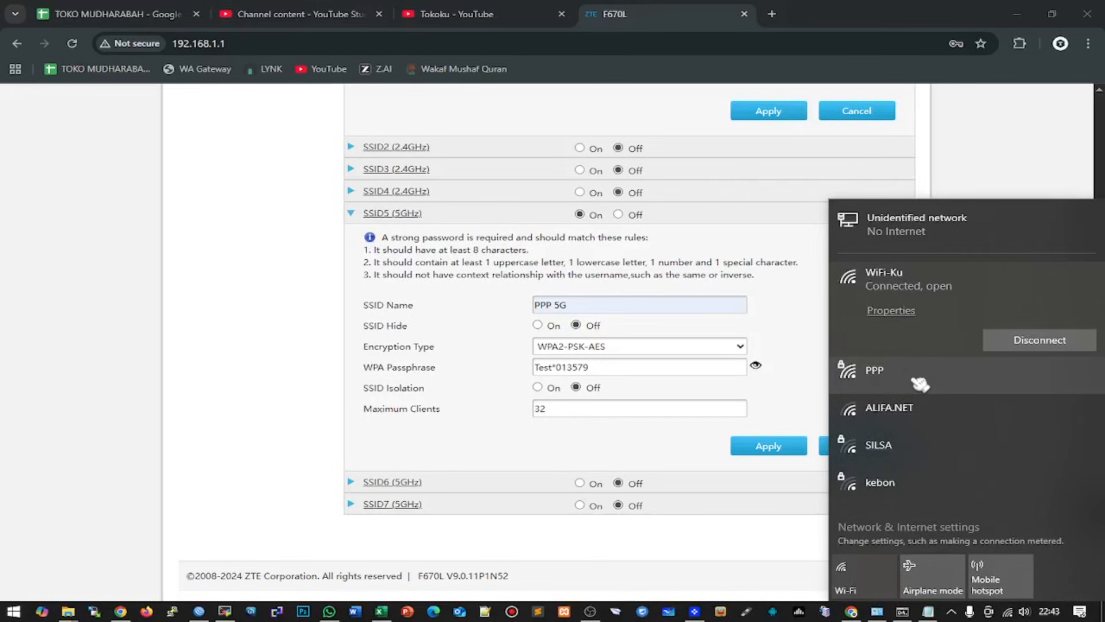
pyautogui.click(810, 353)
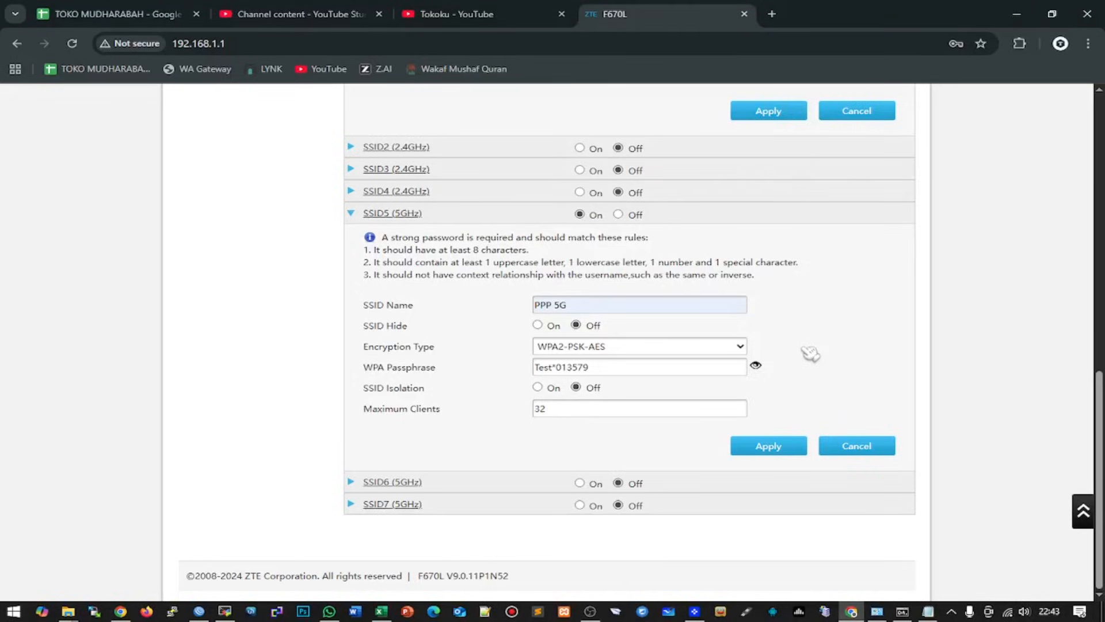
pyautogui.scroll(6, 811, 353)
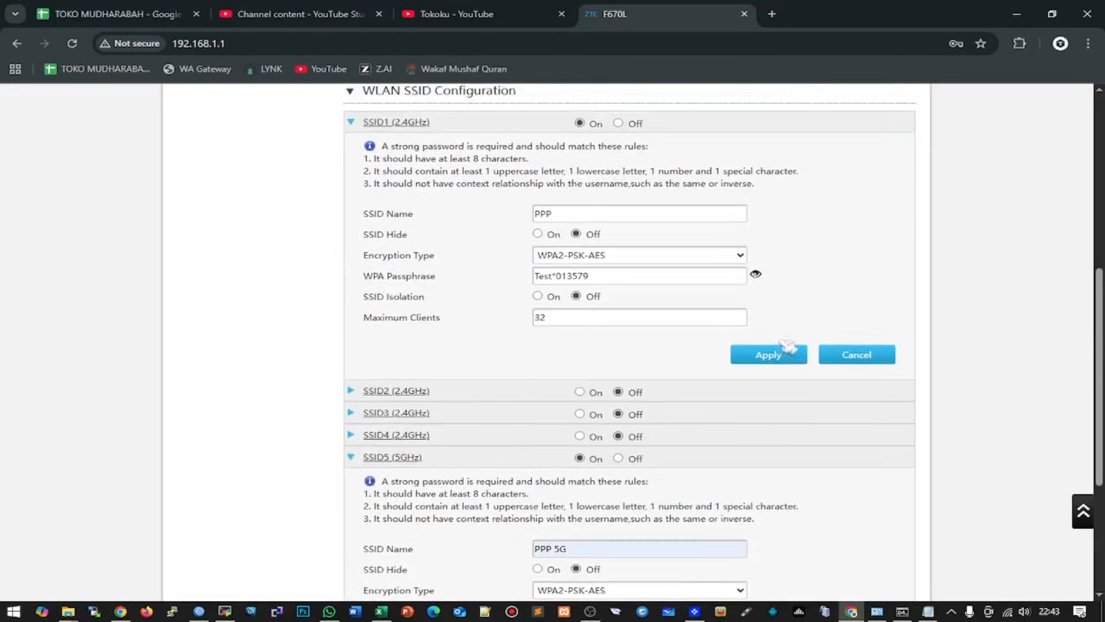
pyautogui.scroll(-4, 575, 452)
pyautogui.scroll(-1, 573, 457)
pyautogui.scroll(9, 573, 448)
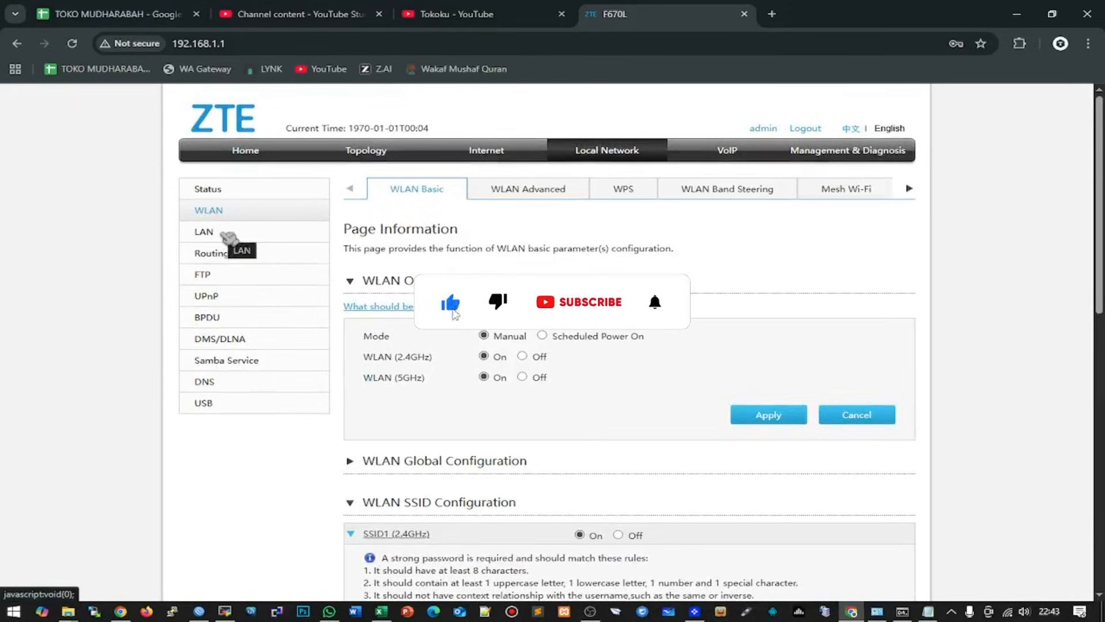
# - Open the PPPtest WAN connection's settings on the ZTE
pyautogui.click(501, 153)
pyautogui.click(207, 211)
pyautogui.click(379, 314)
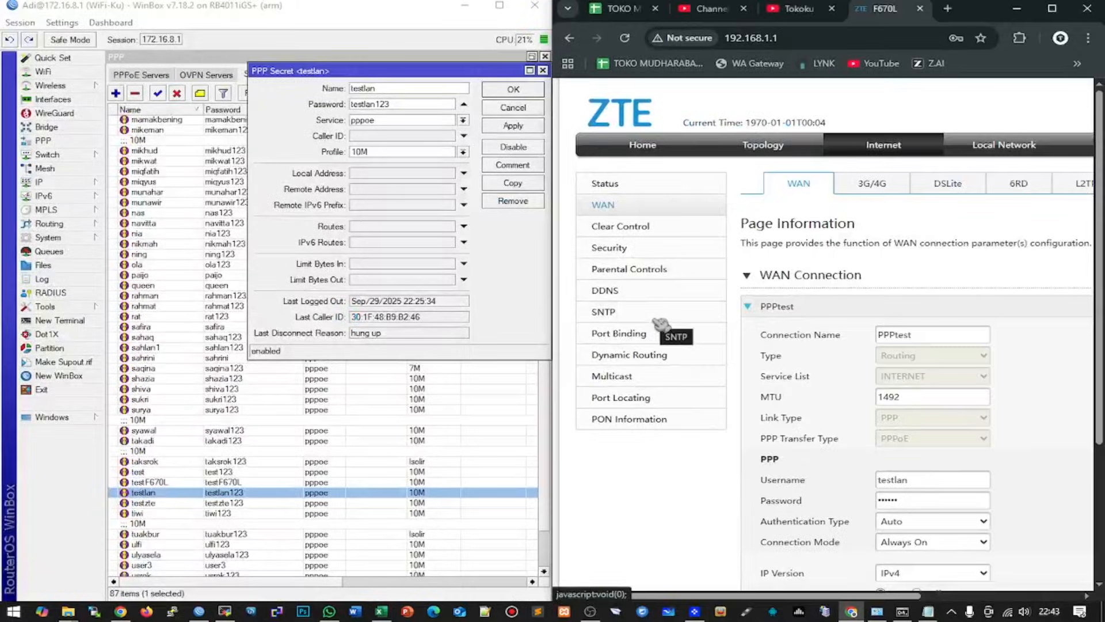
# - In WinBox, close the PPP secret, review the PPPoE Servers list, and return to the log
pyautogui.click(513, 107)
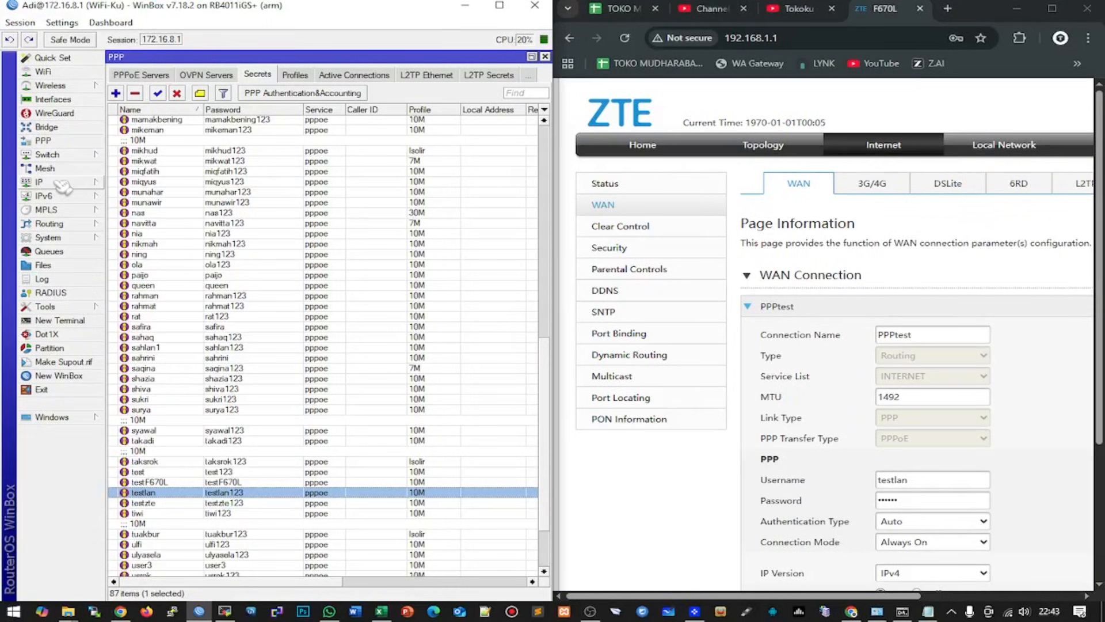
pyautogui.click(53, 280)
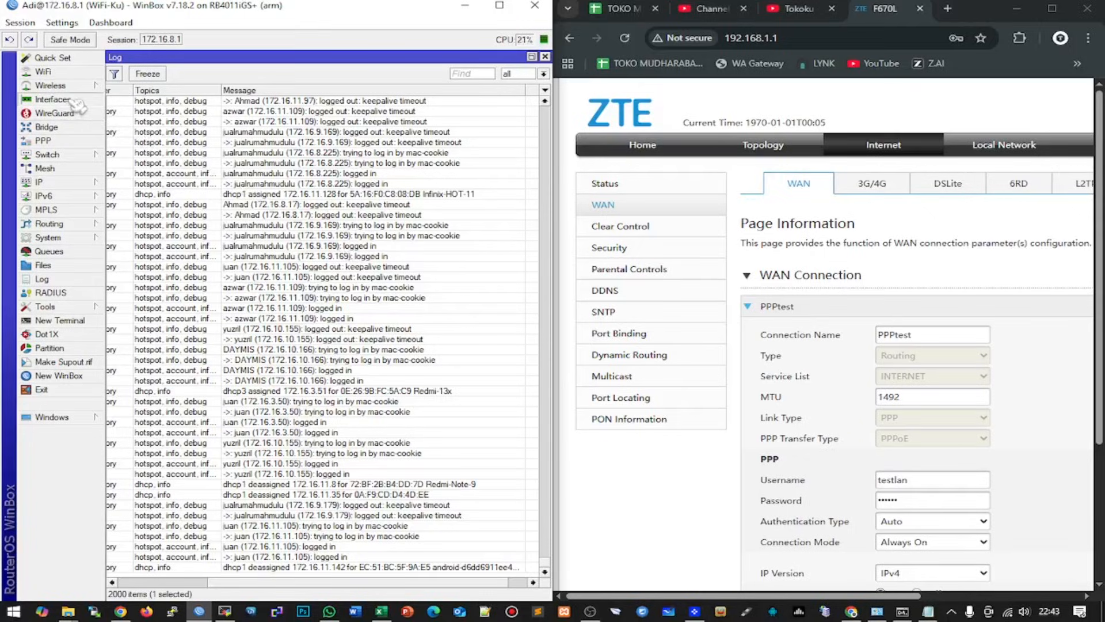
pyautogui.click(72, 143)
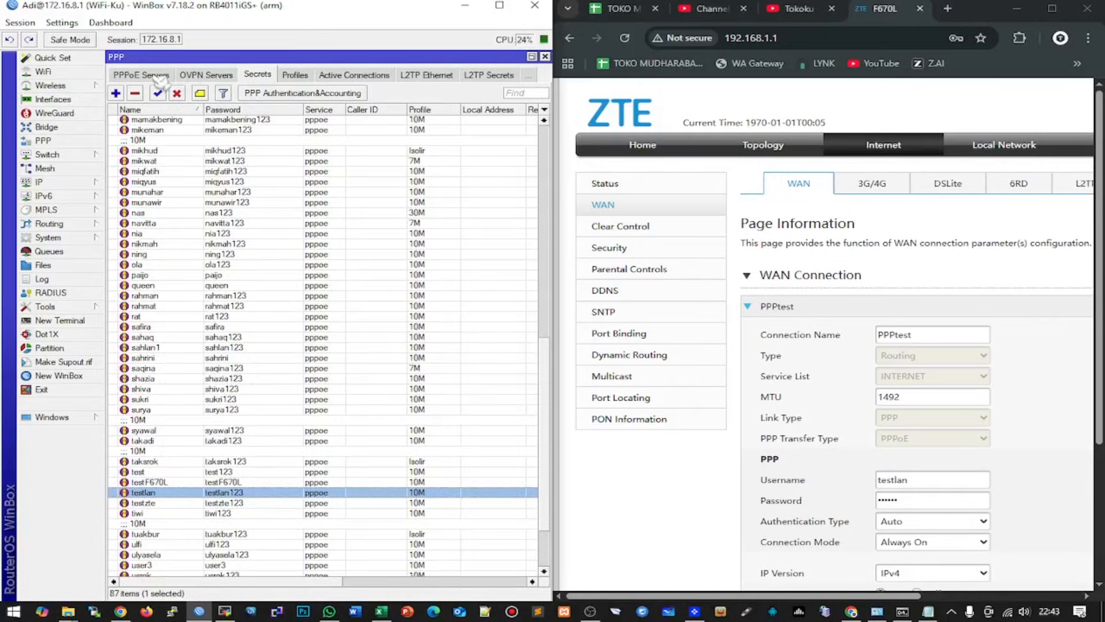
pyautogui.click(183, 75)
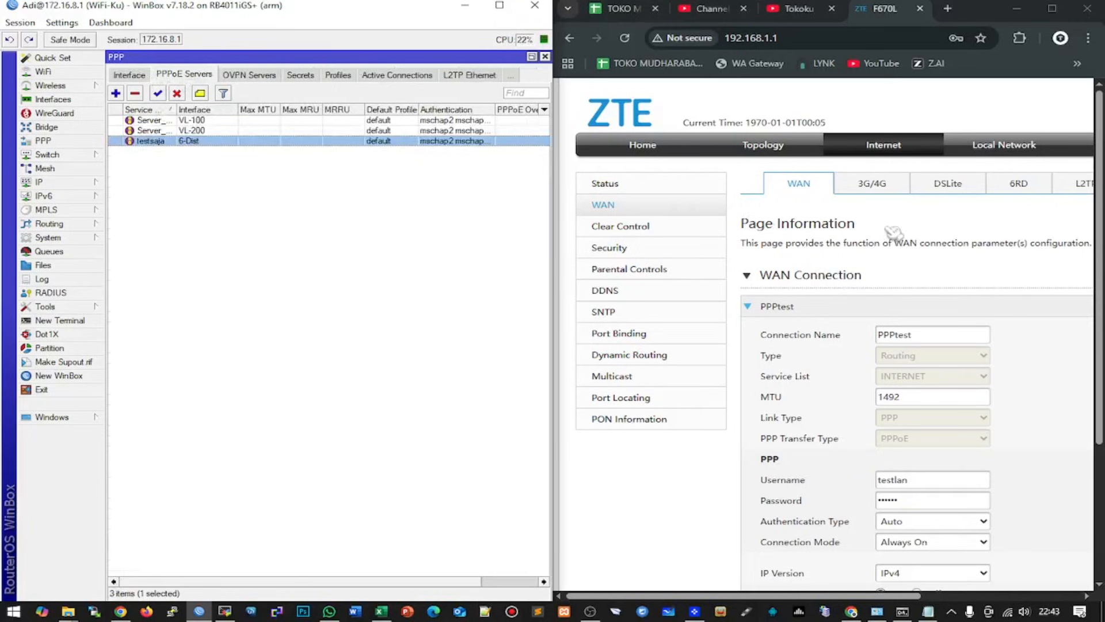
pyautogui.click(46, 280)
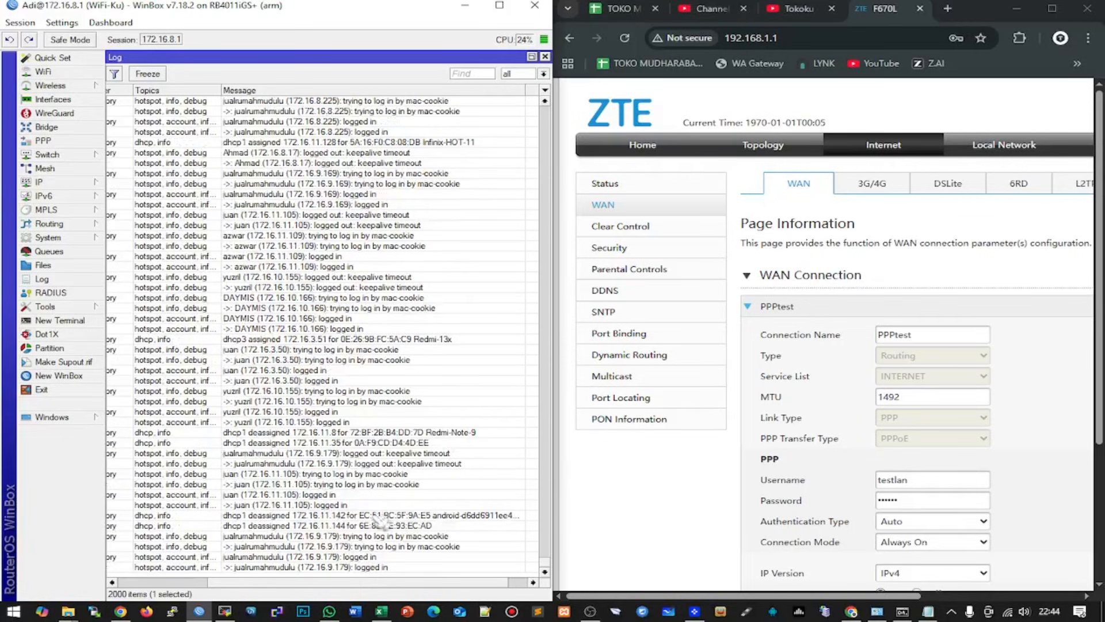
pyautogui.click(1004, 148)
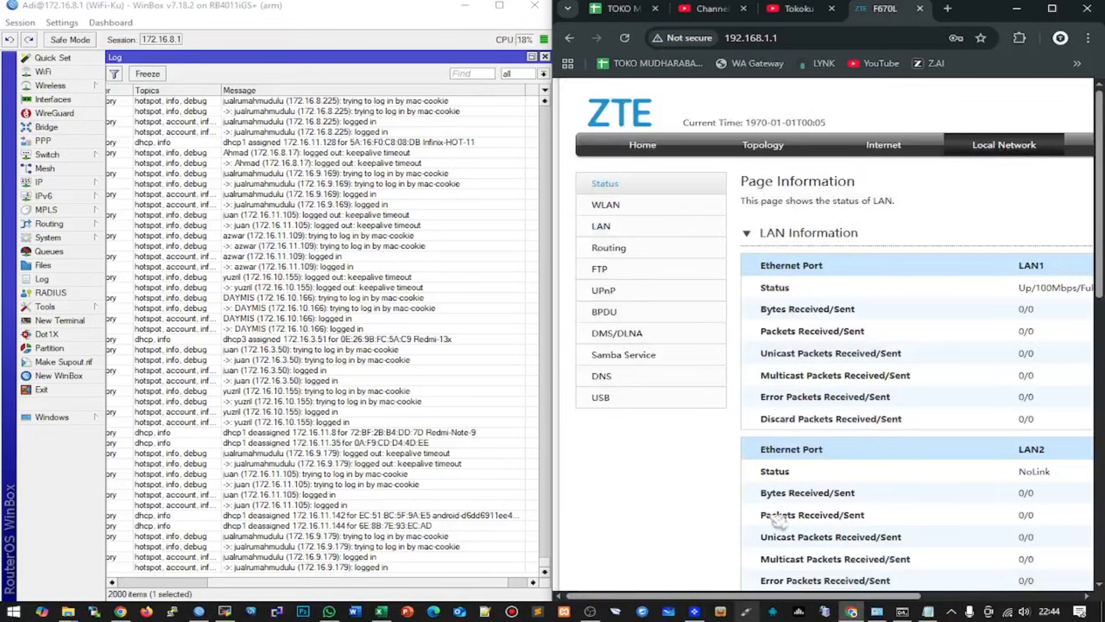
# - Maximize Chrome and highlight LAN1's Up/100Mbps/Full Duplex status
pyautogui.scroll(-5, 1007, 311)
pyautogui.click(1053, 10)
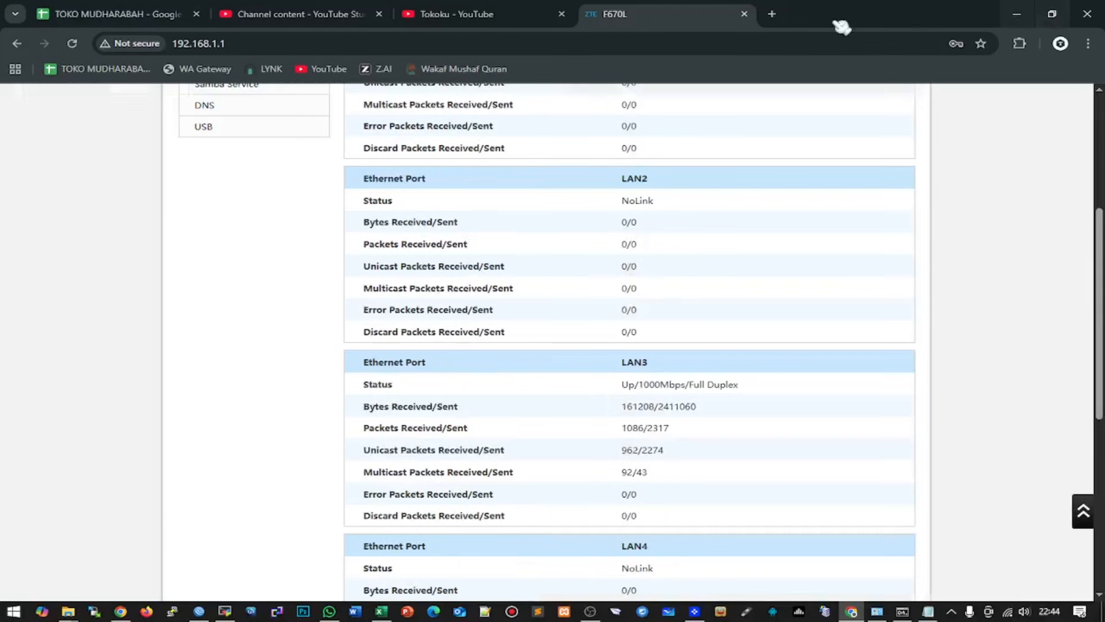
pyautogui.scroll(-2, 495, 287)
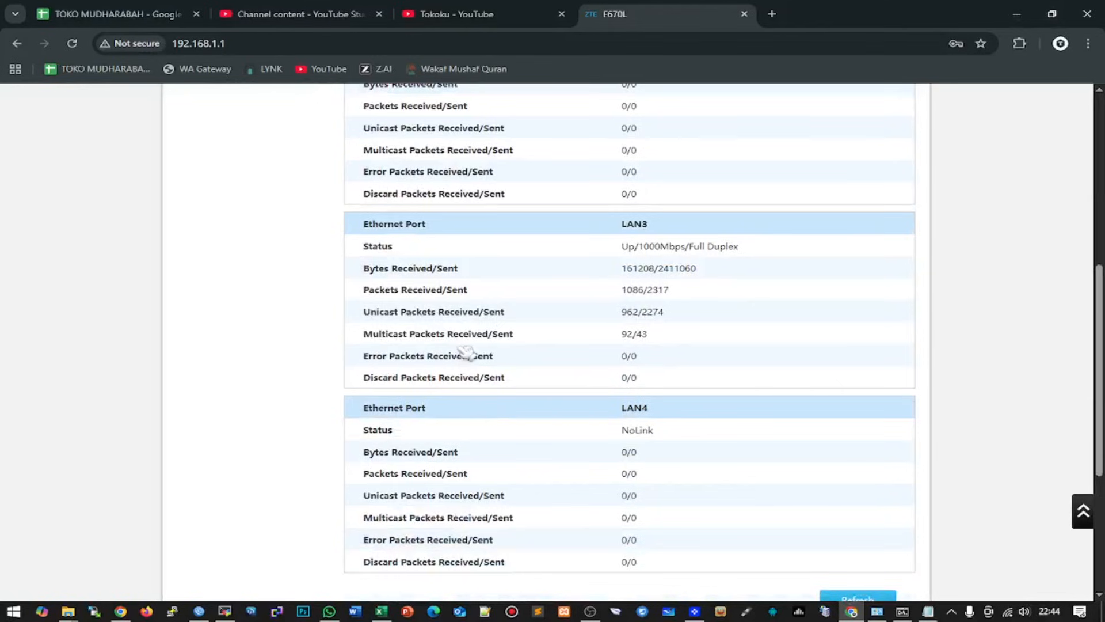
pyautogui.scroll(6, 636, 313)
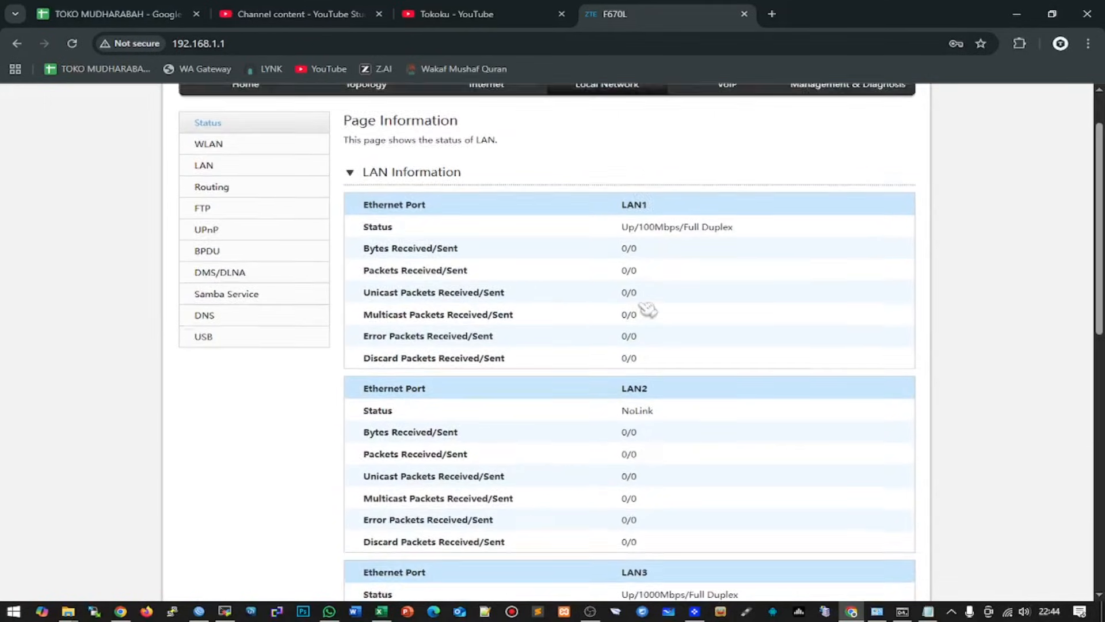
pyautogui.scroll(1, 648, 311)
pyautogui.moveTo(620, 295); pyautogui.dragTo(770, 316)
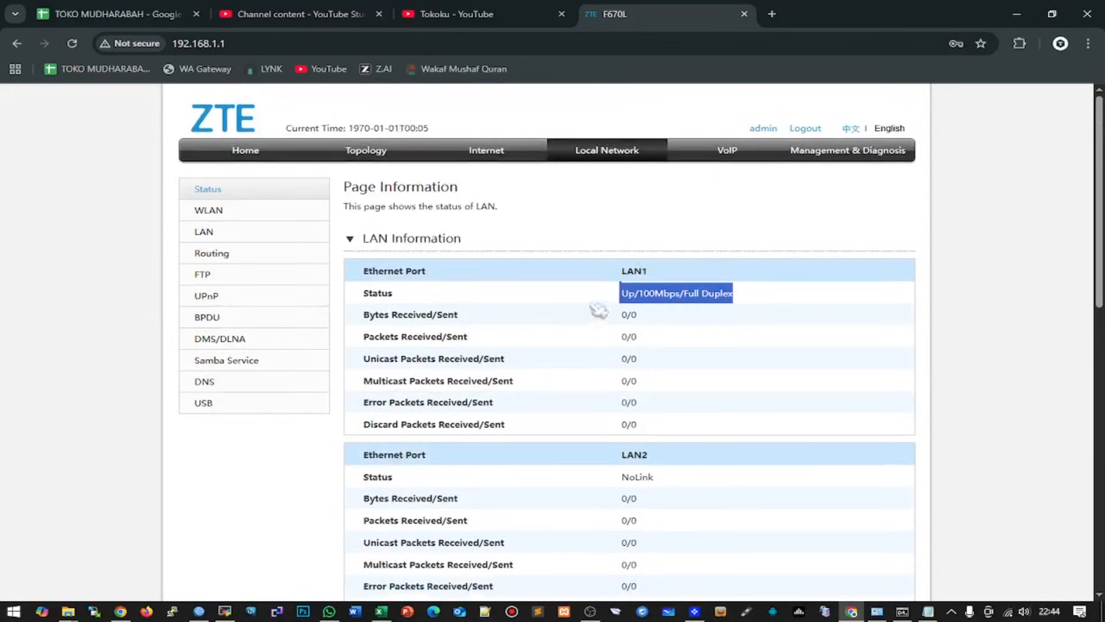
pyautogui.moveTo(622, 298); pyautogui.dragTo(723, 303)
# - Highlight LAN3's Up/1000Mbps/Full Duplex status and recheck LAN1's link
pyautogui.scroll(-3, 723, 303)
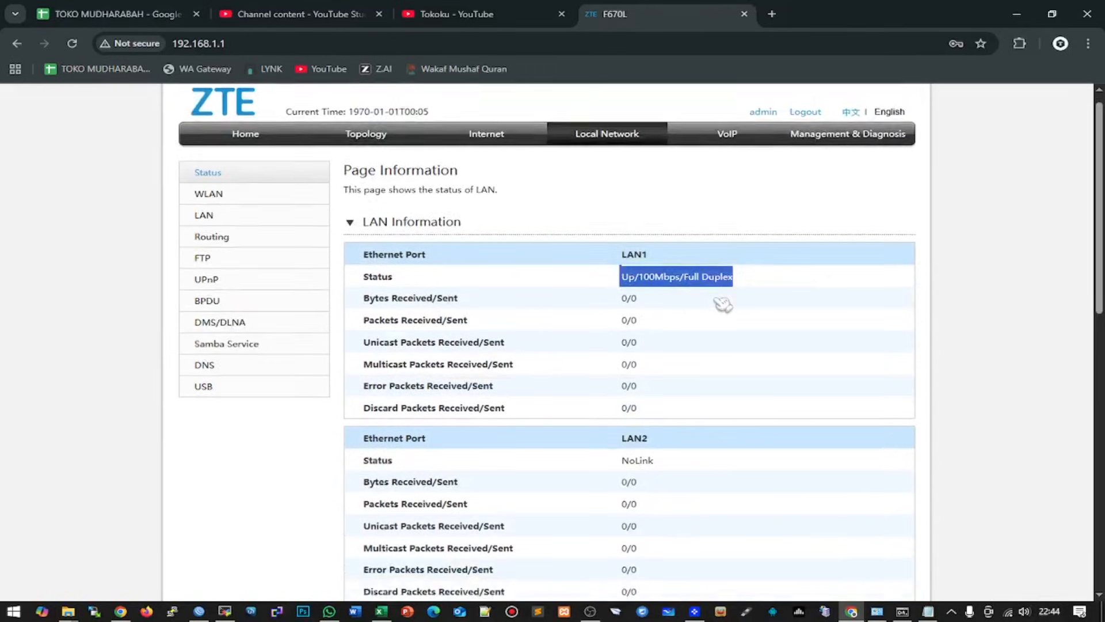
pyautogui.scroll(-2, 723, 304)
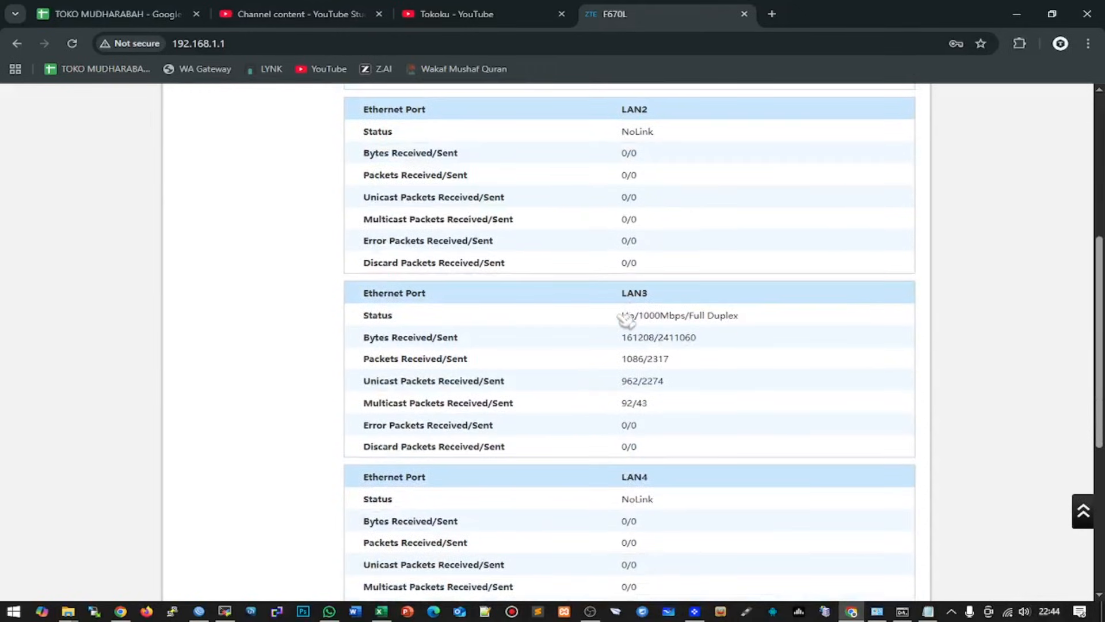
pyautogui.moveTo(622, 317); pyautogui.dragTo(776, 325)
pyautogui.scroll(4, 779, 326)
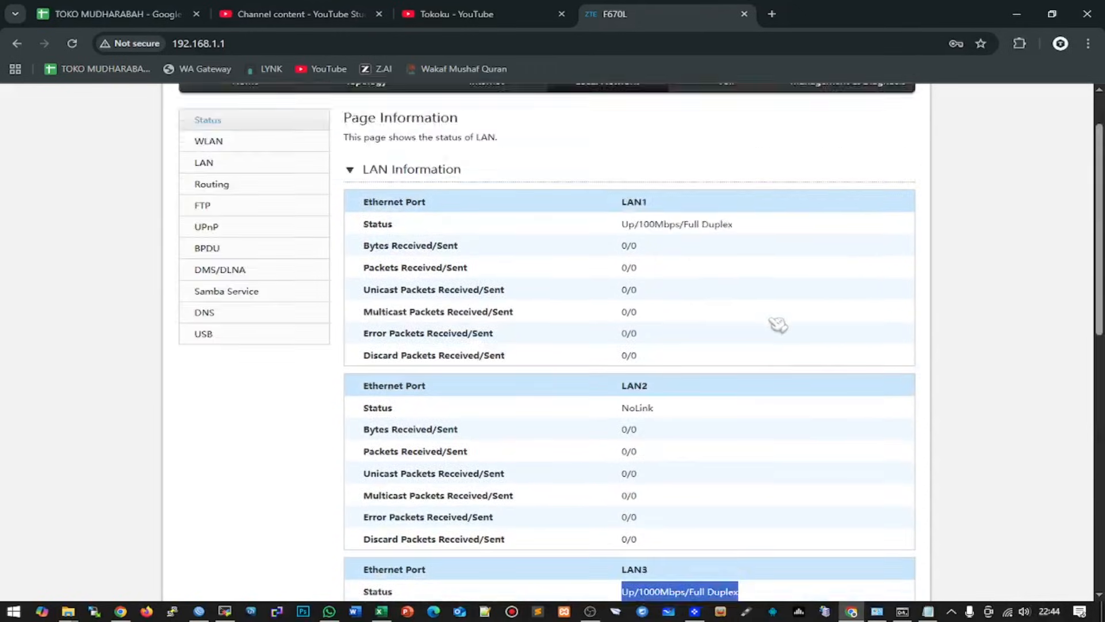
pyautogui.moveTo(622, 224); pyautogui.dragTo(758, 245)
pyautogui.click(616, 226)
pyautogui.scroll(-4, 661, 271)
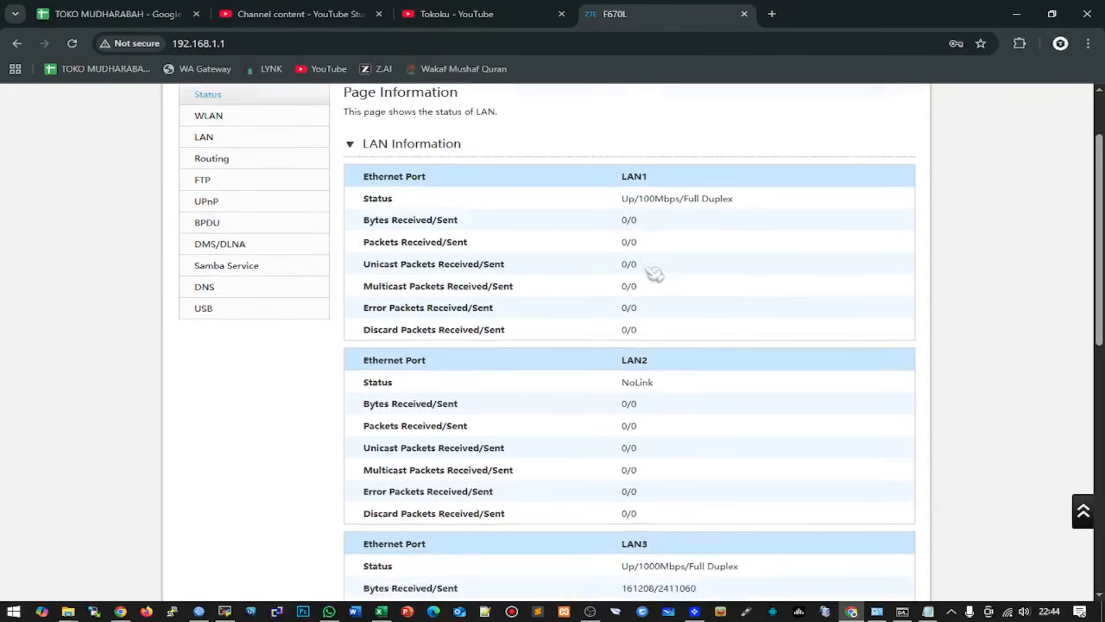
pyautogui.moveTo(623, 319); pyautogui.dragTo(742, 315)
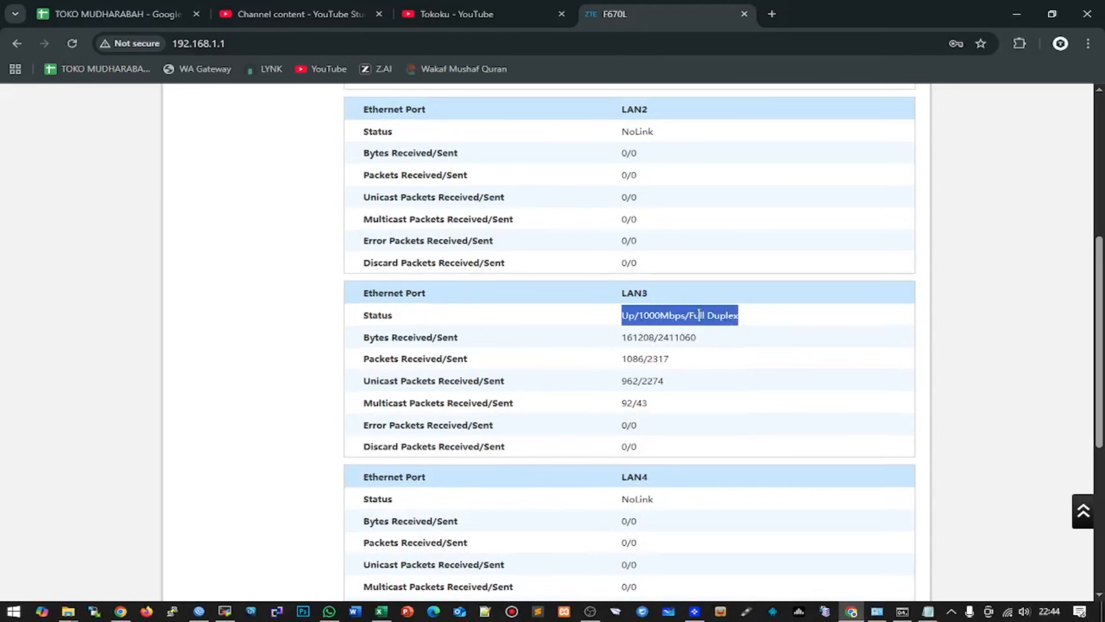
pyautogui.scroll(4, 708, 321)
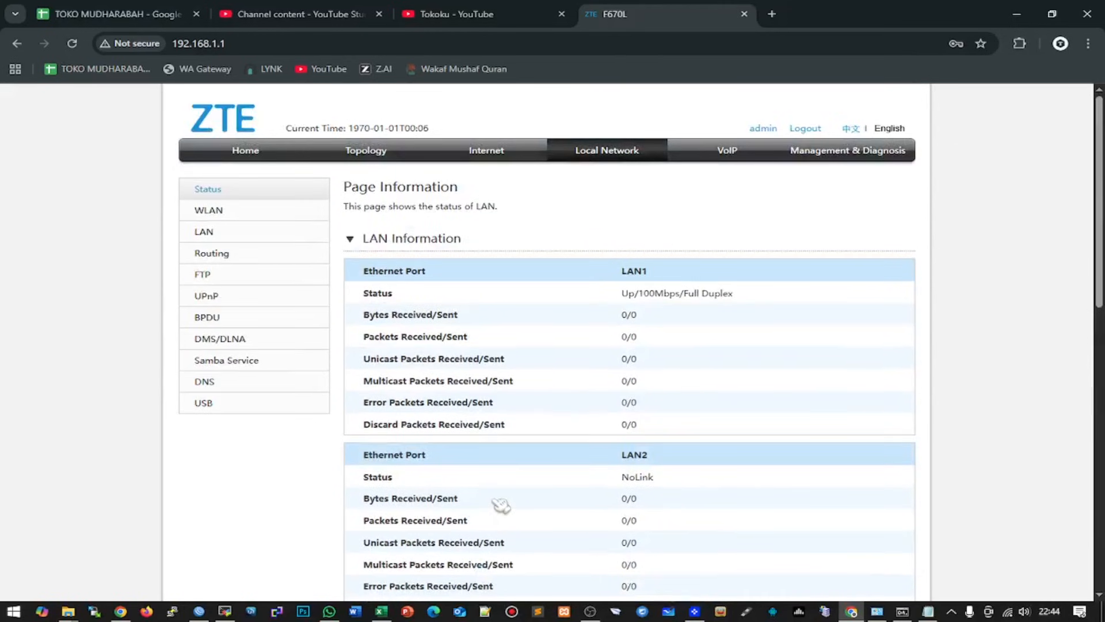
# - Snap the browser beside WinBox and apply PPPoE clear control set to On
pyautogui.press('super+Right')
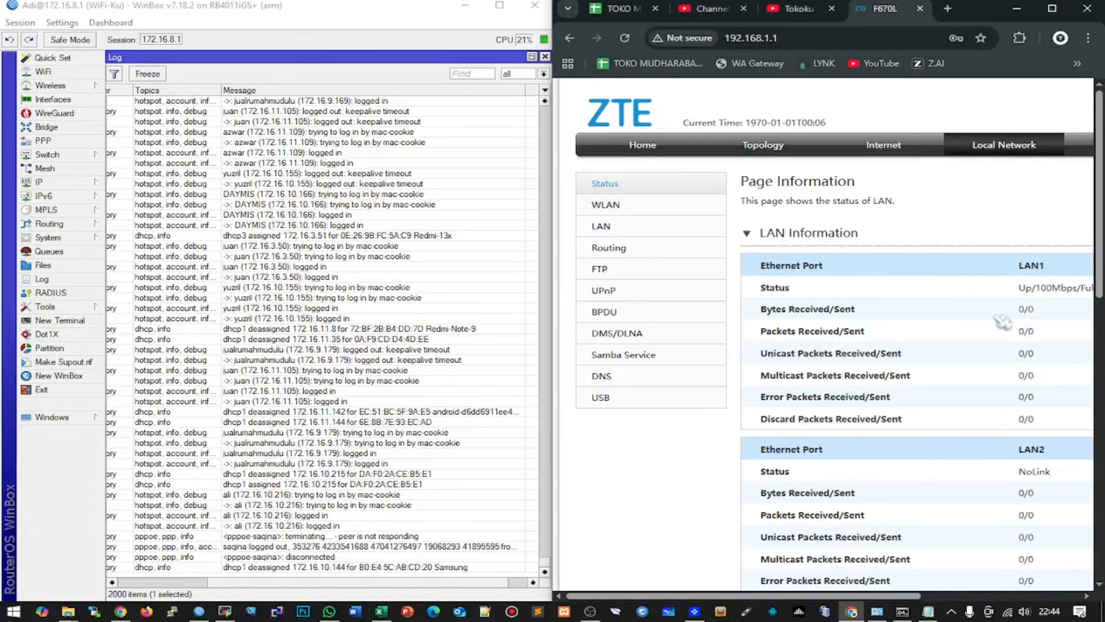
pyautogui.click(896, 151)
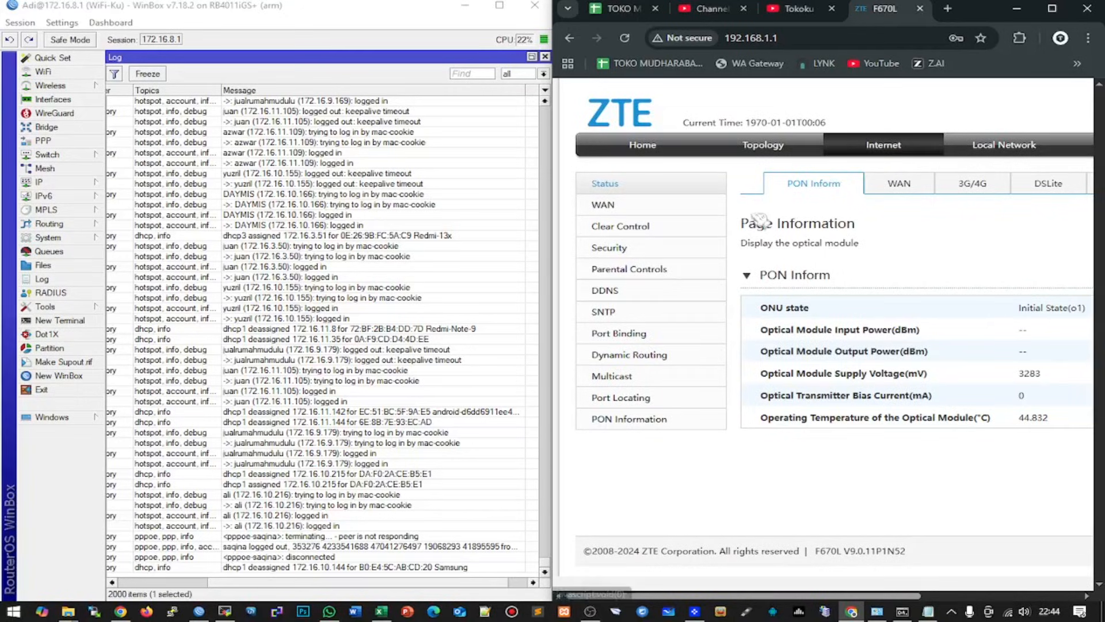
pyautogui.click(612, 230)
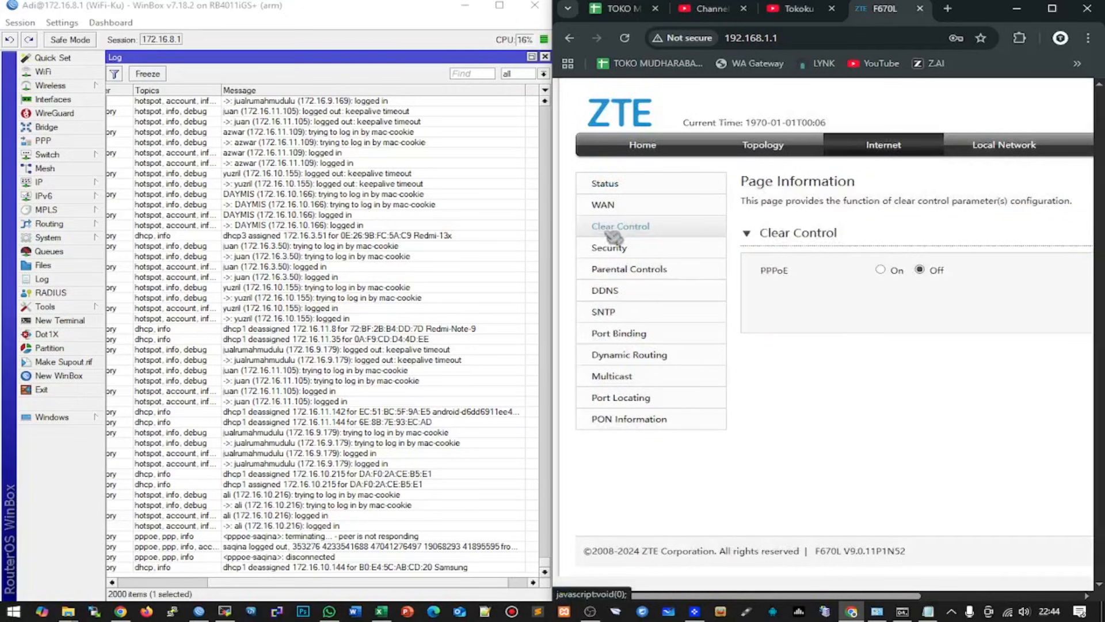
pyautogui.click(882, 271)
pyautogui.moveTo(920, 596); pyautogui.dragTo(1024, 599)
pyautogui.click(1009, 309)
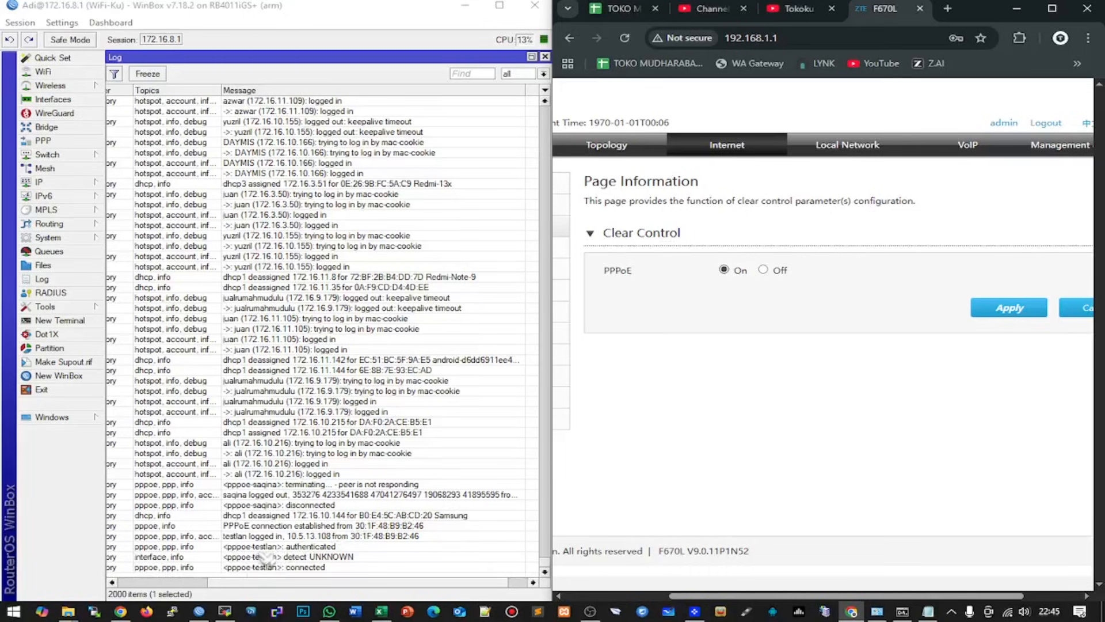
# - Check the PPPoE authenticated, detect WAN and connected log entries, then maximize Chrome
pyautogui.click(317, 548)
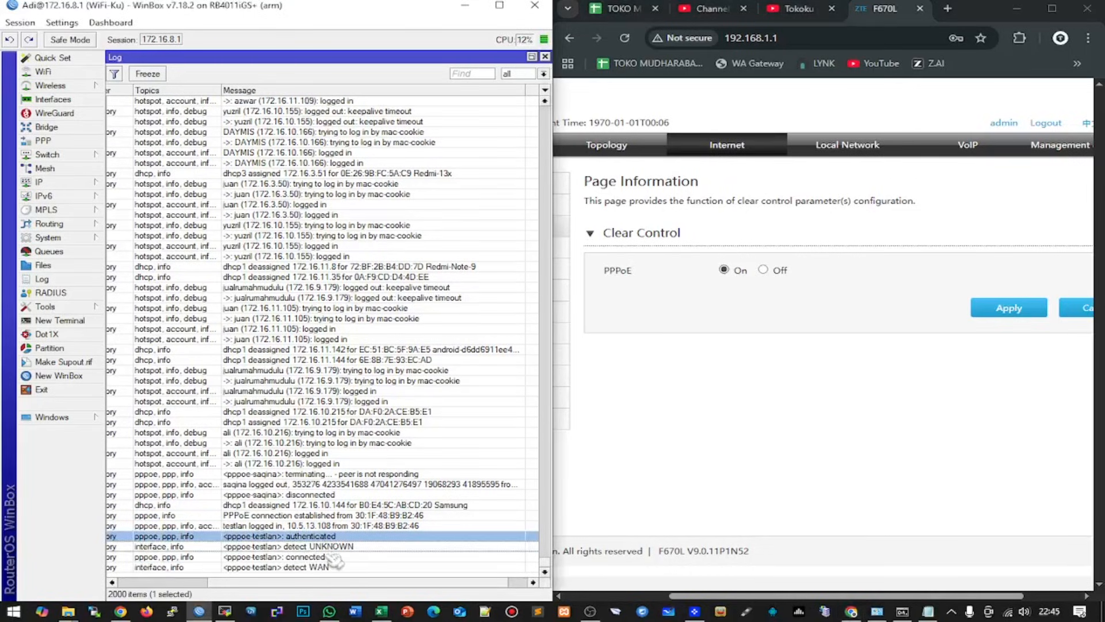
pyautogui.click(316, 566)
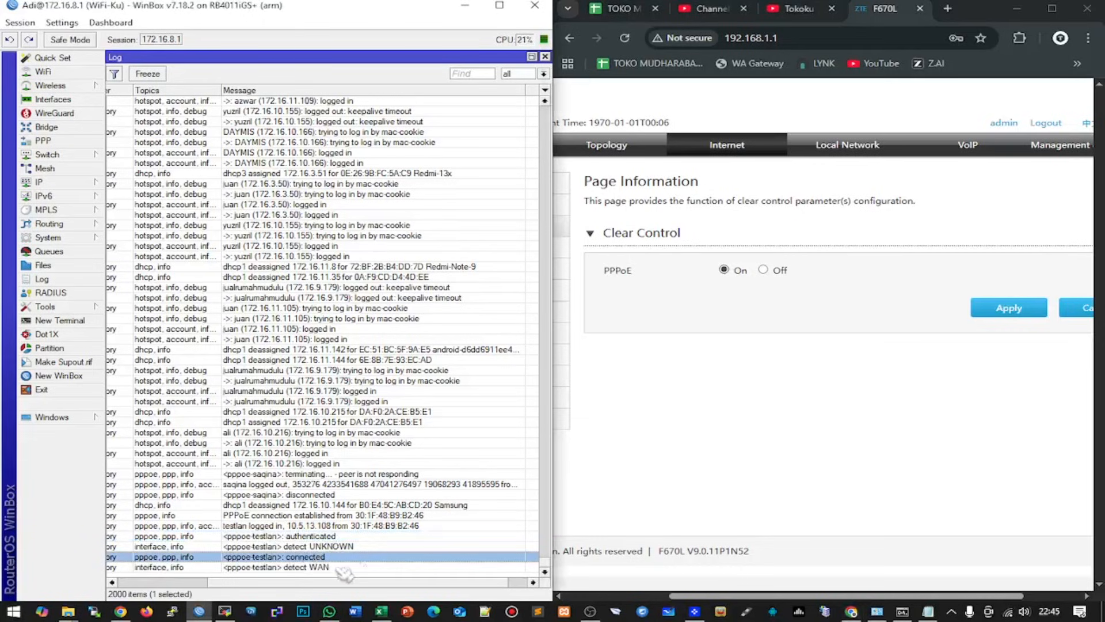
pyautogui.click(271, 558)
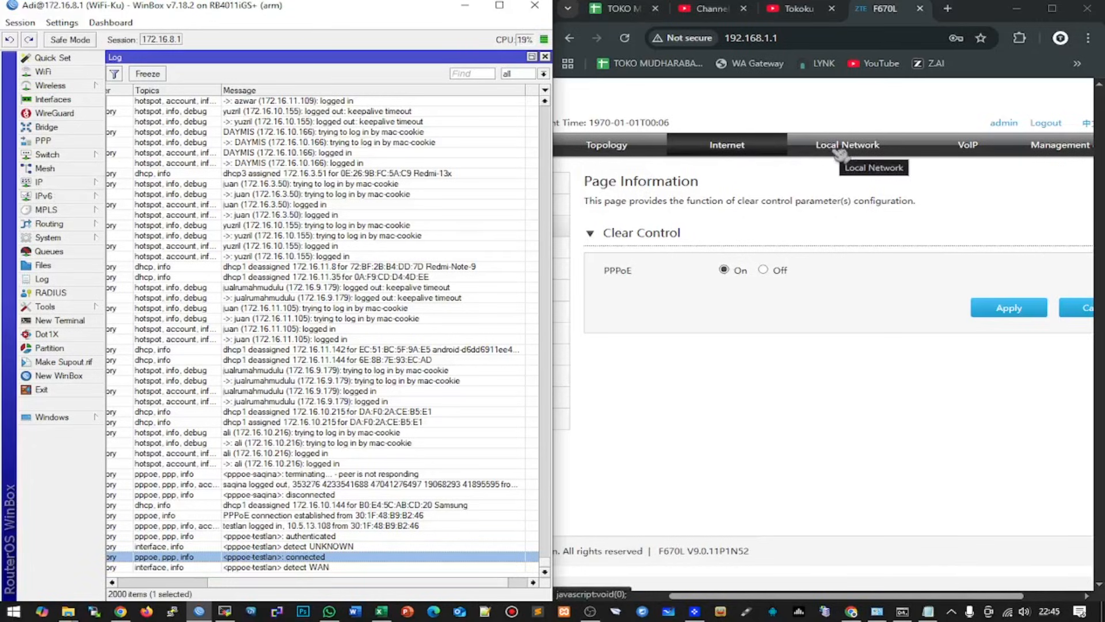
pyautogui.click(659, 183)
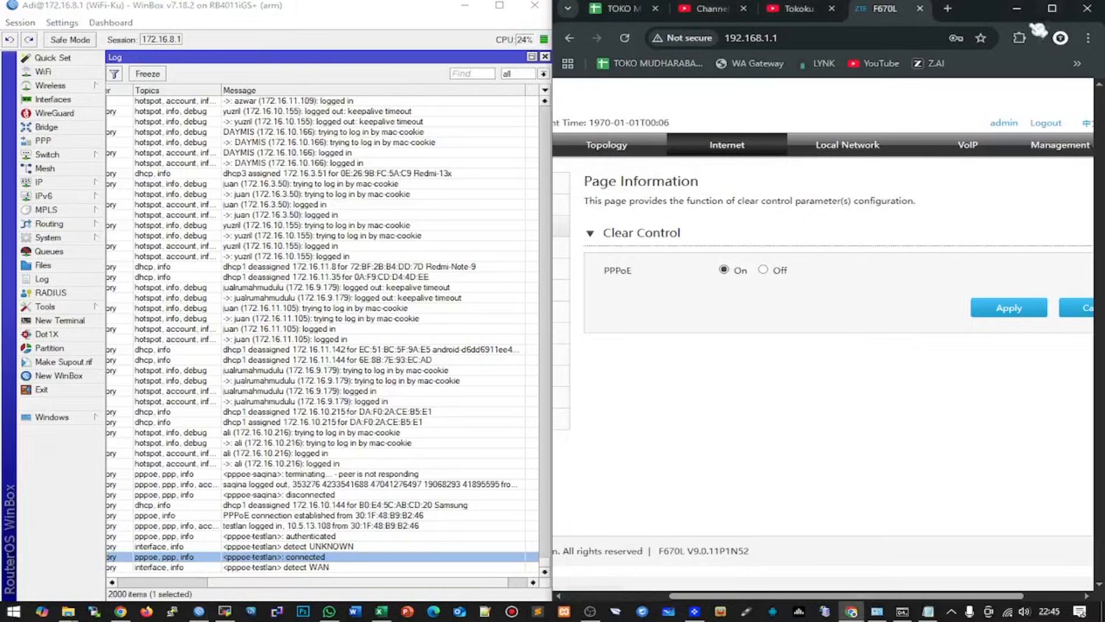
pyautogui.click(1053, 9)
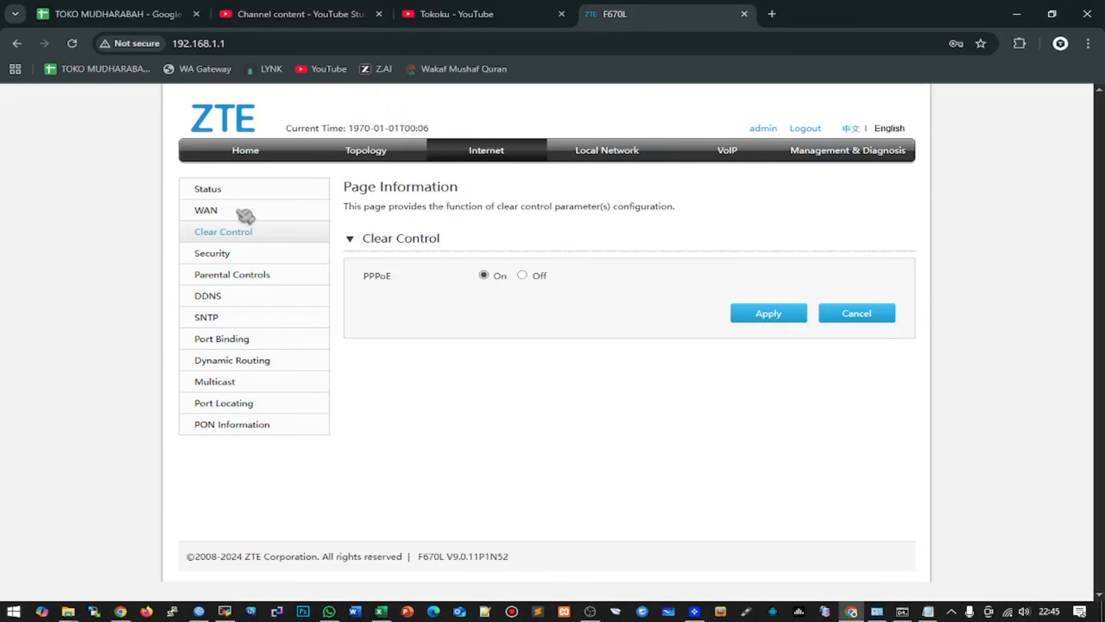
# - Show the WAN status for PPPtest and highlight its IP address 10.5.13.108
pyautogui.click(237, 191)
pyautogui.click(519, 193)
pyautogui.scroll(-1, 610, 259)
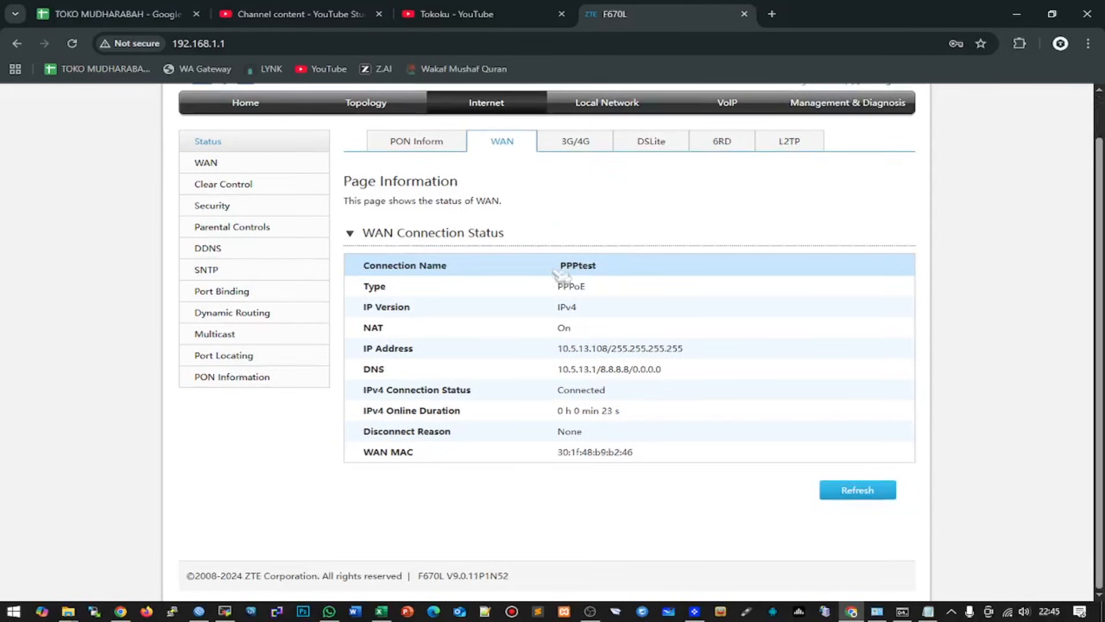
pyautogui.doubleClick(588, 349)
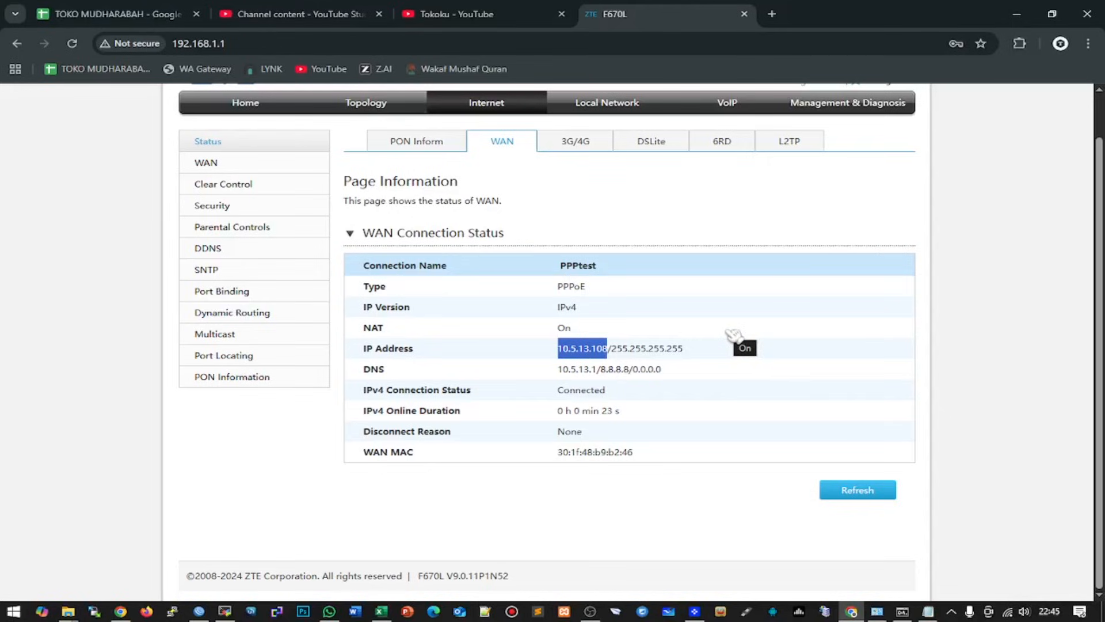
pyautogui.scroll(1, 734, 334)
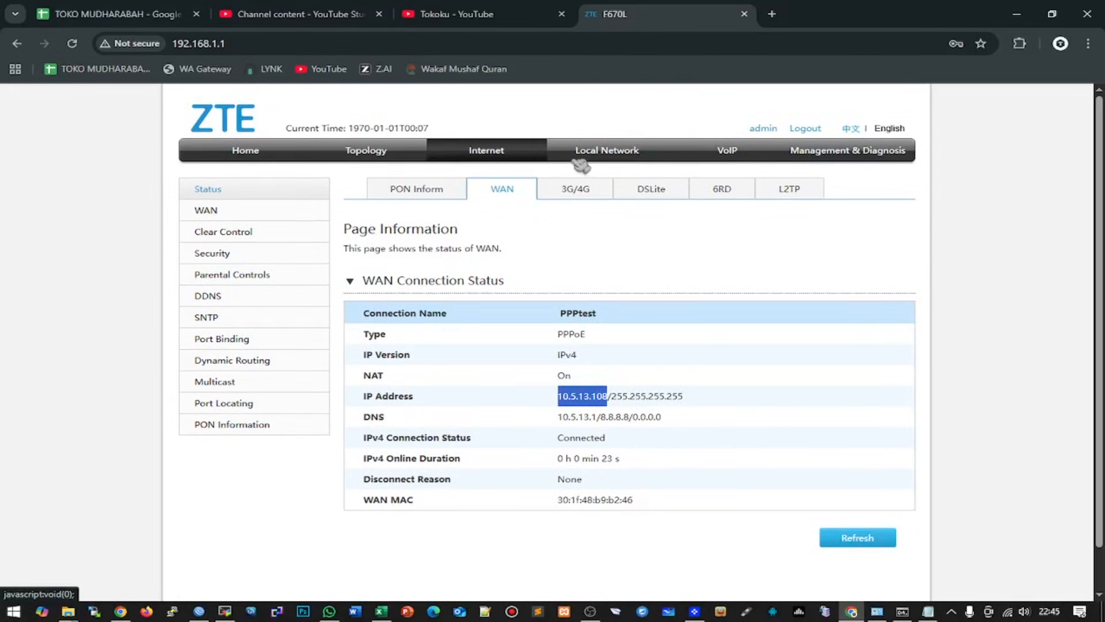
pyautogui.click(598, 154)
# - Untick Enable in the firewall settings and apply
pyautogui.click(505, 155)
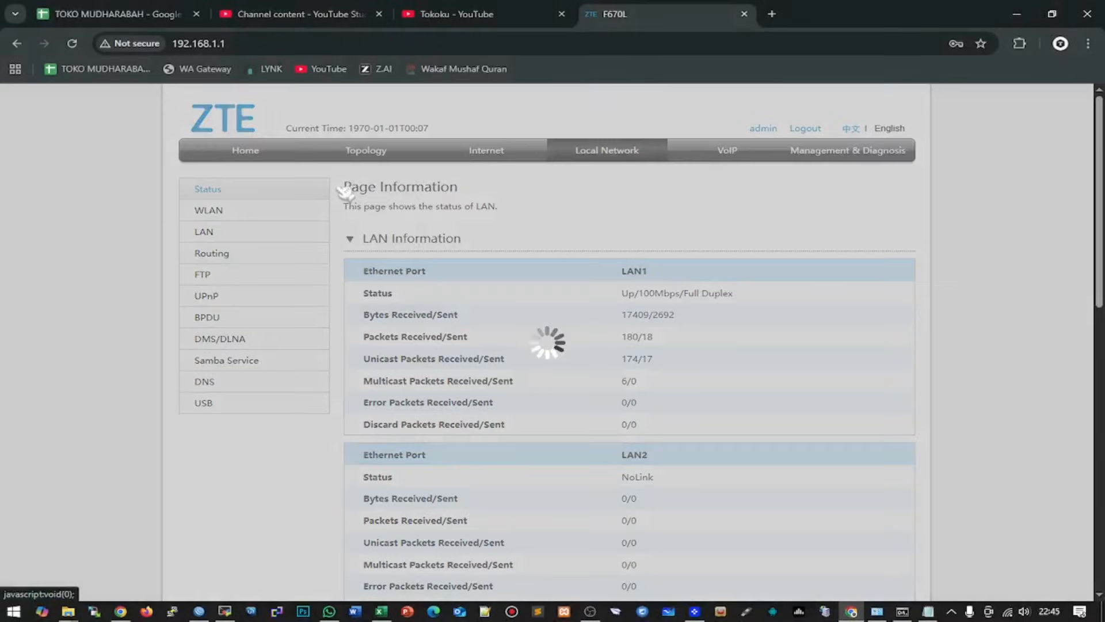
pyautogui.click(210, 256)
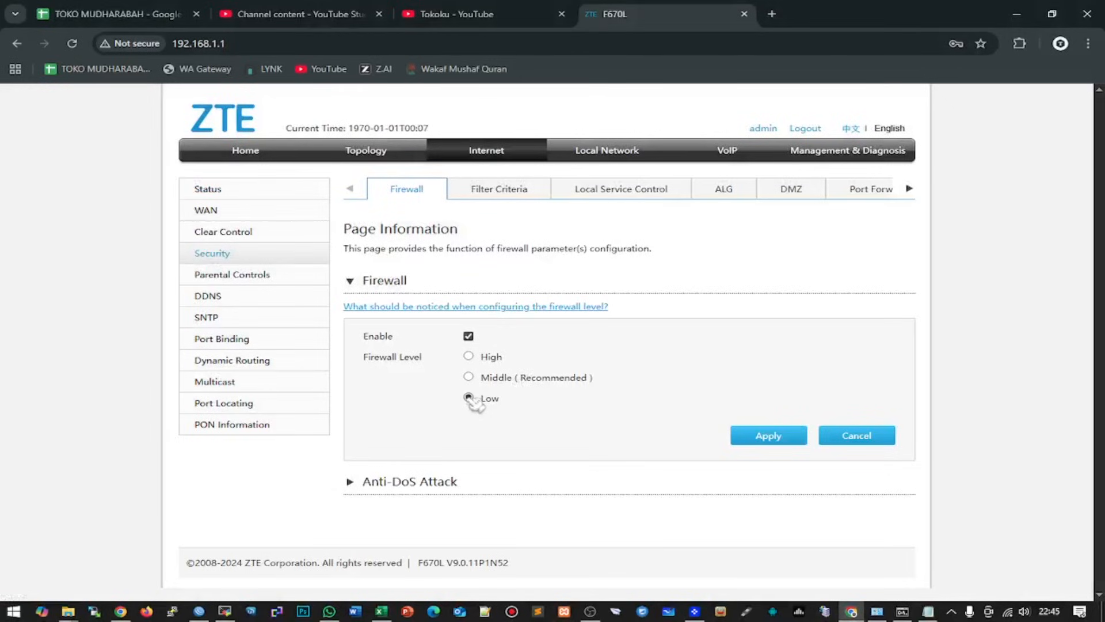
pyautogui.click(469, 335)
pyautogui.click(790, 439)
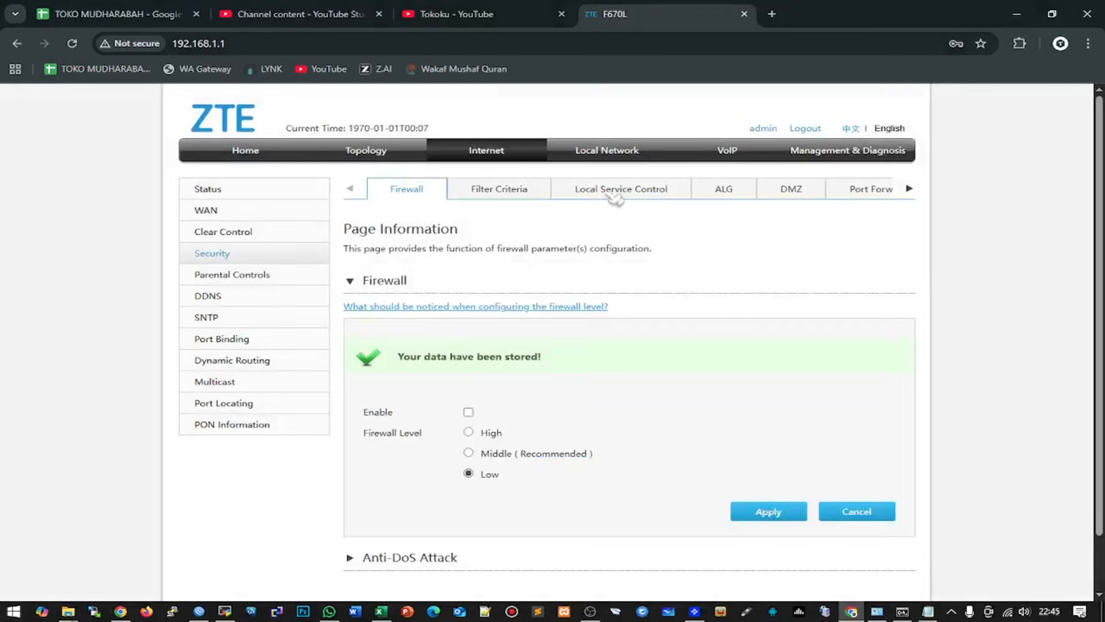
# - Add a service rule 'RemoteWAN' on WAN allowing HTTP and HTTPS, and save it
pyautogui.click(615, 195)
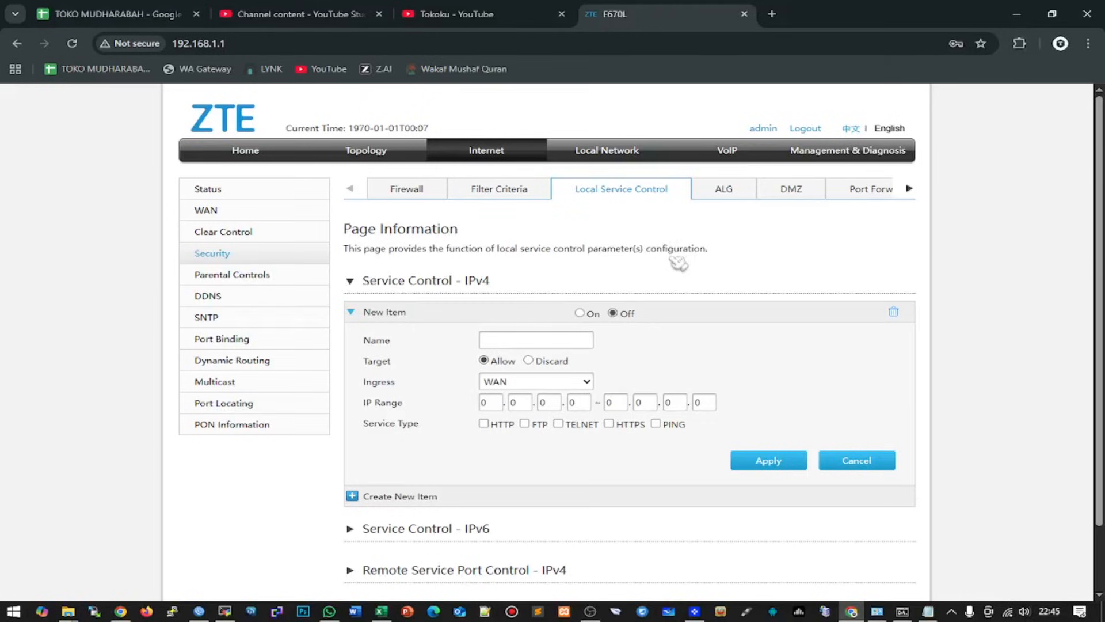
pyautogui.click(518, 341)
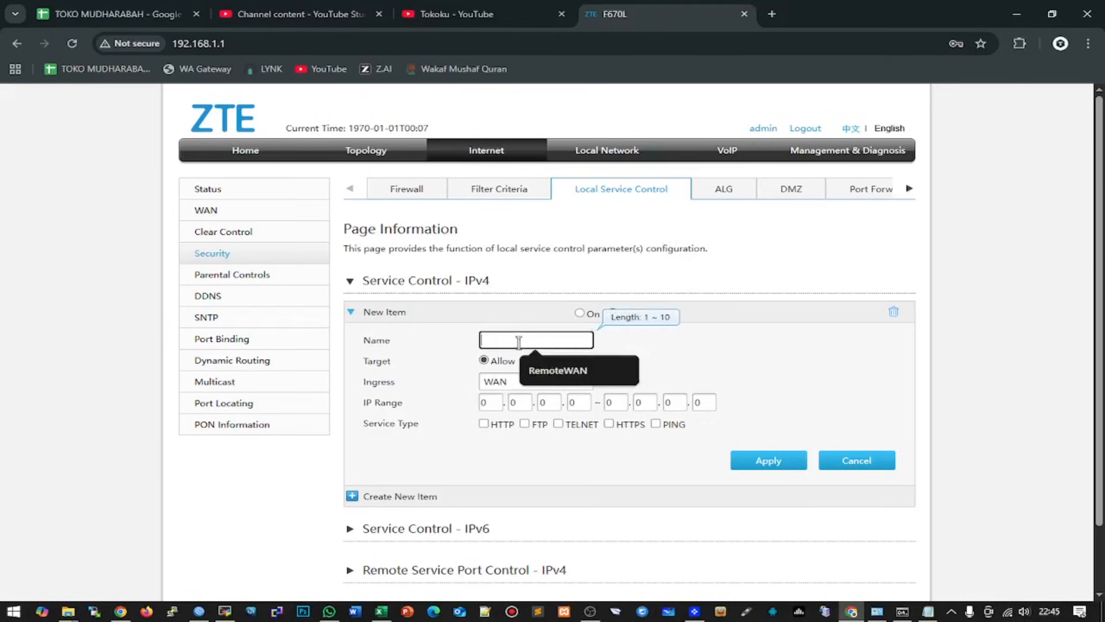
pyautogui.write('RemoteWAN')
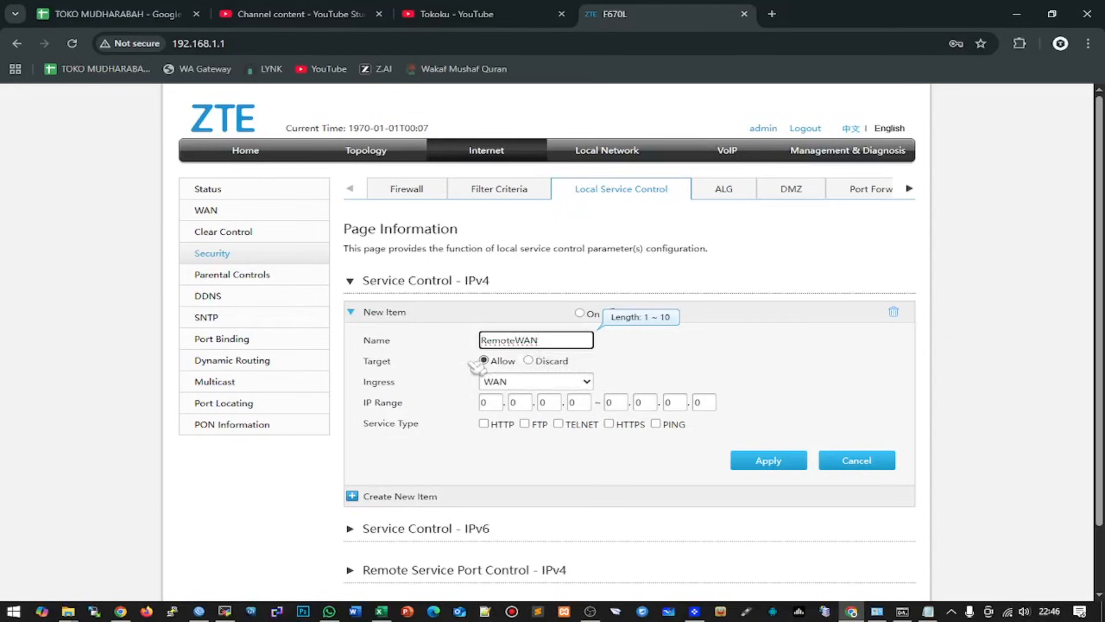
pyautogui.click(508, 384)
pyautogui.click(515, 390)
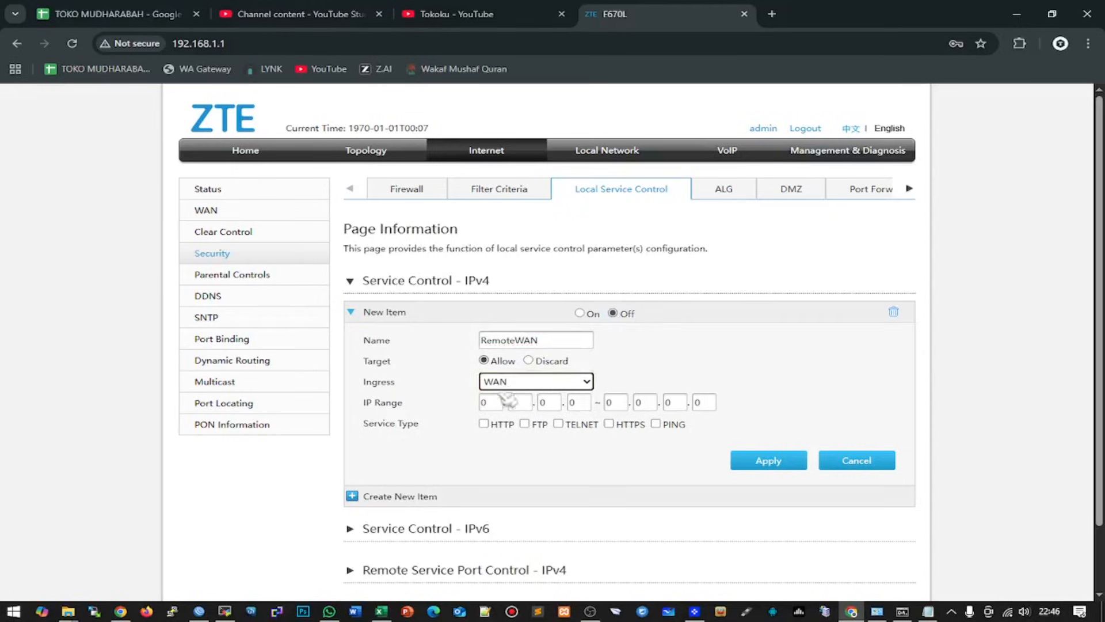
pyautogui.click(483, 424)
pyautogui.click(611, 424)
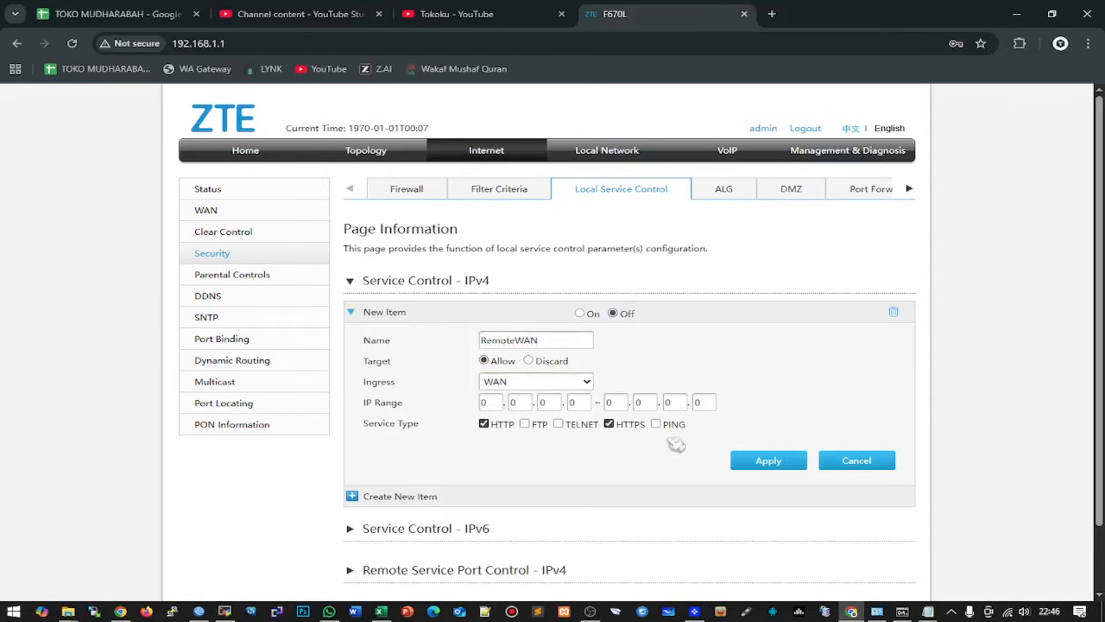
pyautogui.click(778, 460)
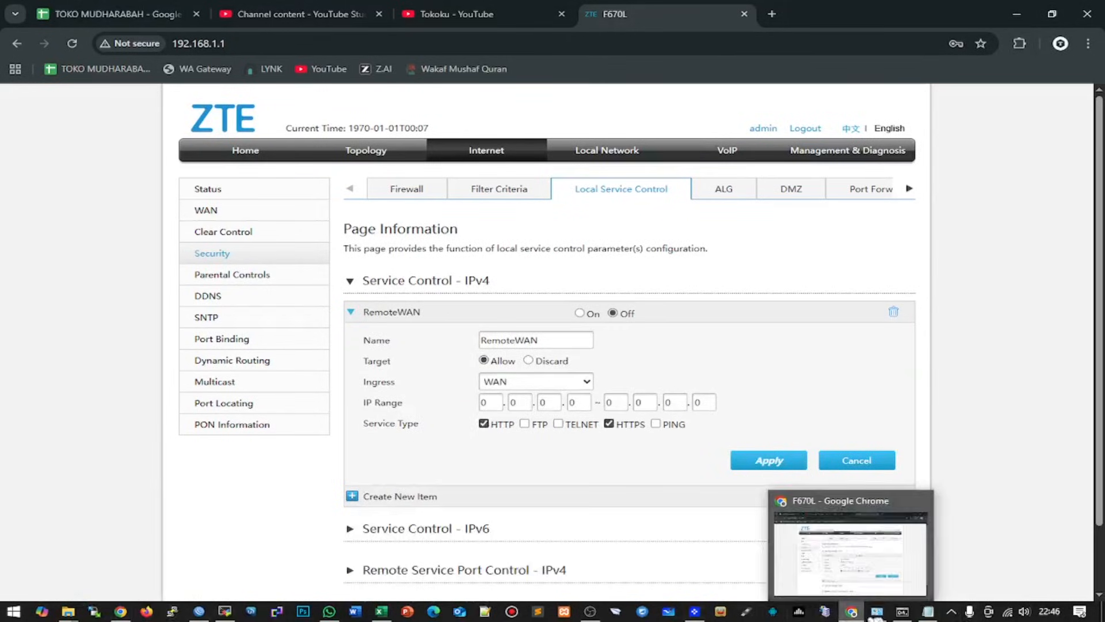
pyautogui.click(876, 612)
# - Disable the Ethernet adapter and bring the WinBox log forward
pyautogui.rightClick(482, 227)
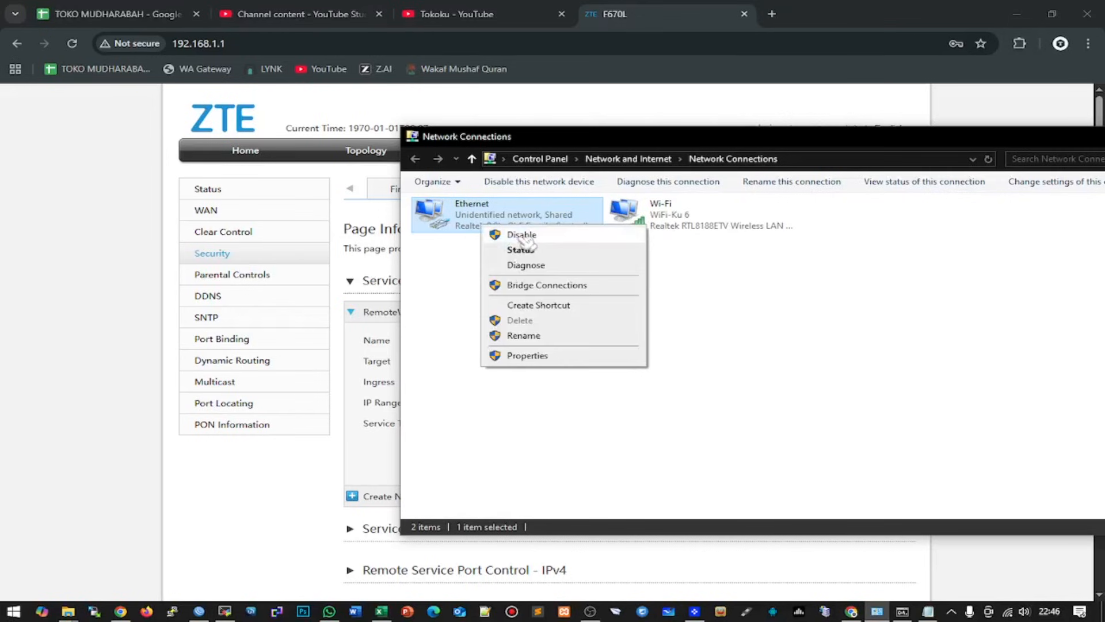
pyautogui.click(523, 236)
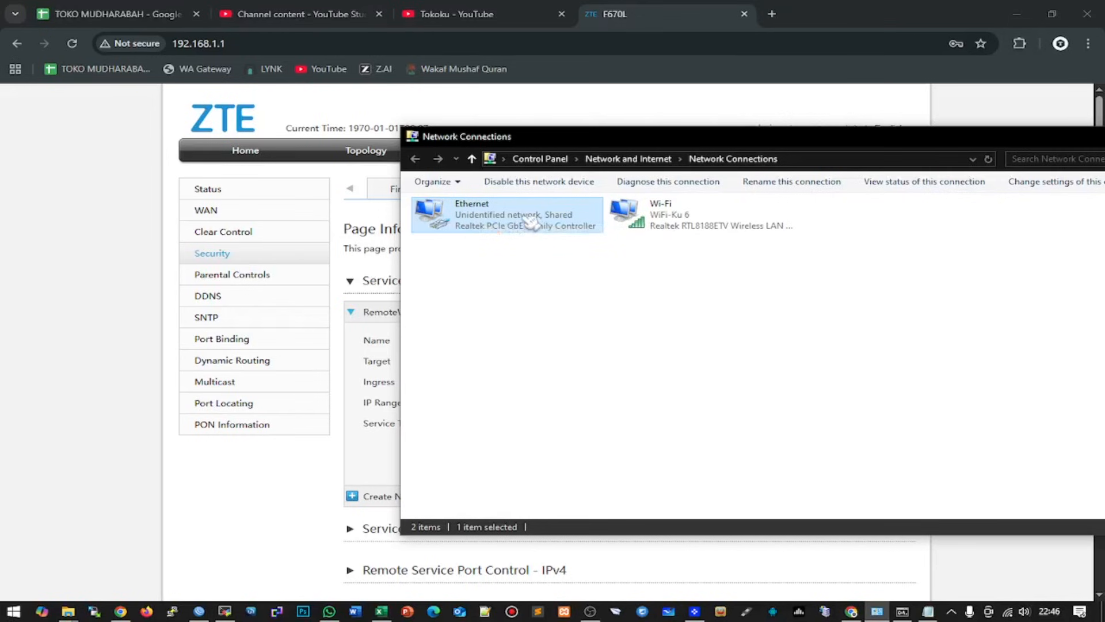
pyautogui.click(198, 611)
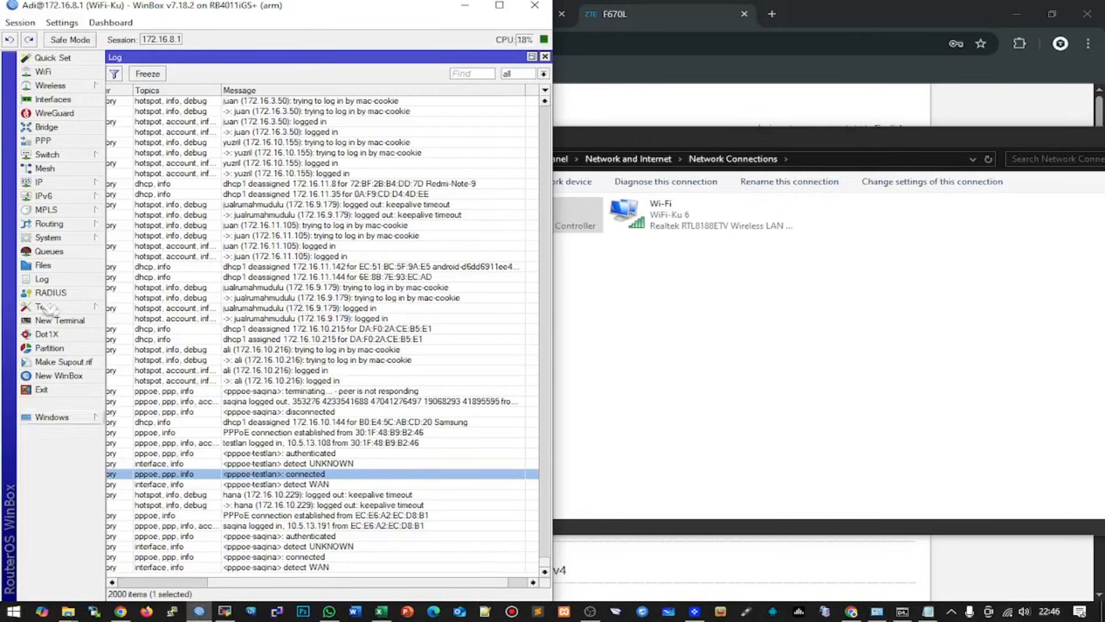
# - Find the 'test' session in PPP Active Connections and copy its address 10.5.13.108
pyautogui.click(61, 142)
pyautogui.click(389, 75)
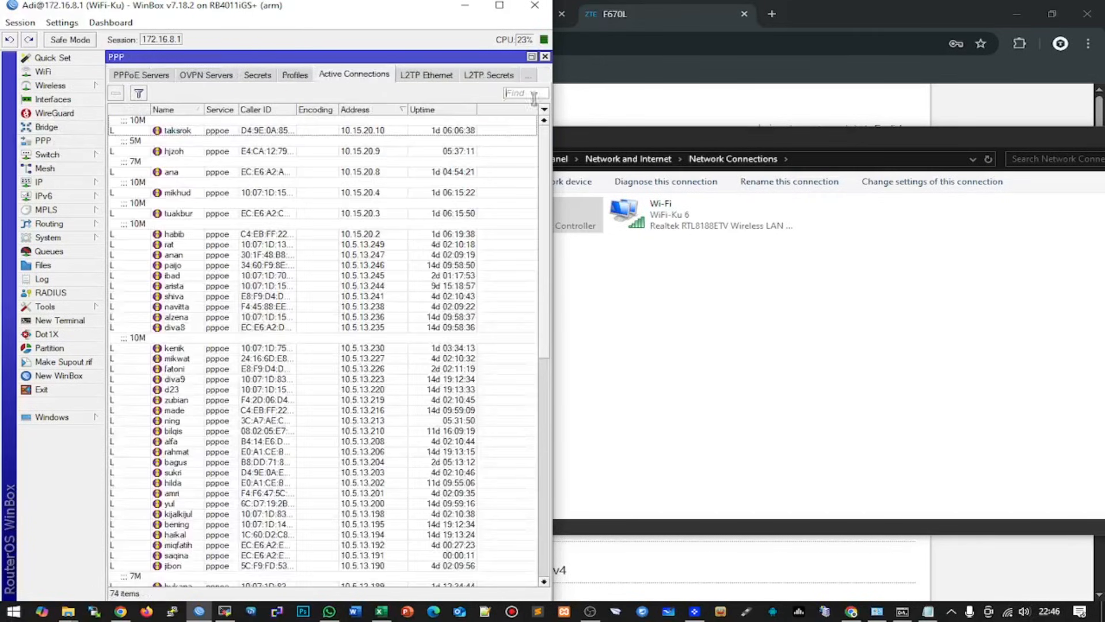
pyautogui.write('test')
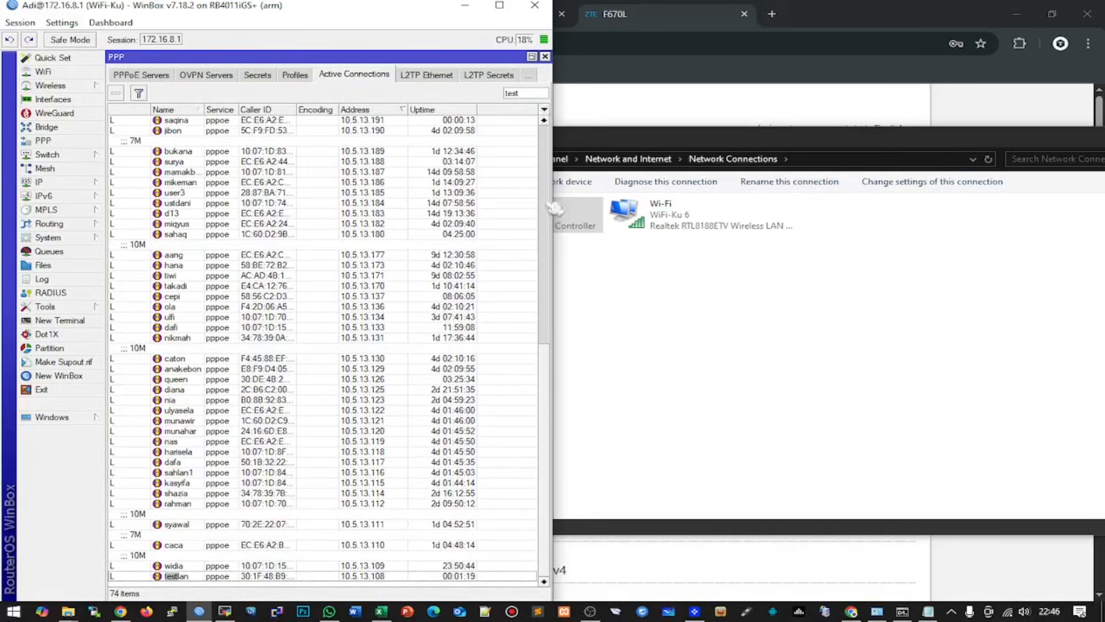
pyautogui.doubleClick(297, 578)
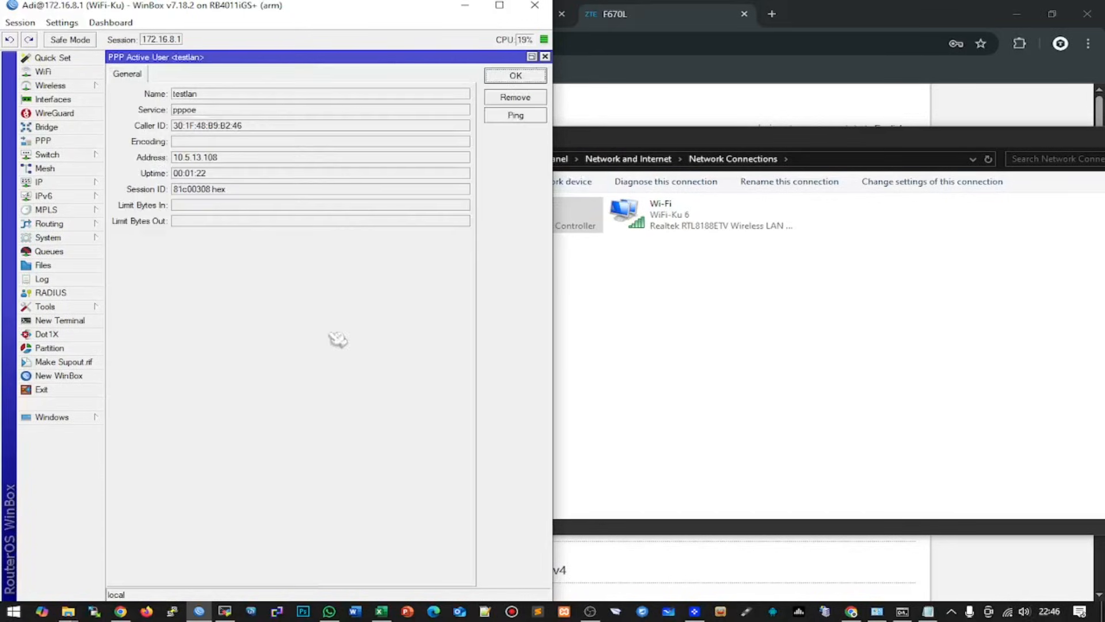
pyautogui.moveTo(237, 159); pyautogui.dragTo(139, 160)
pyautogui.rightClick(210, 164)
pyautogui.click(254, 165)
pyautogui.click(760, 39)
pyautogui.click(774, 14)
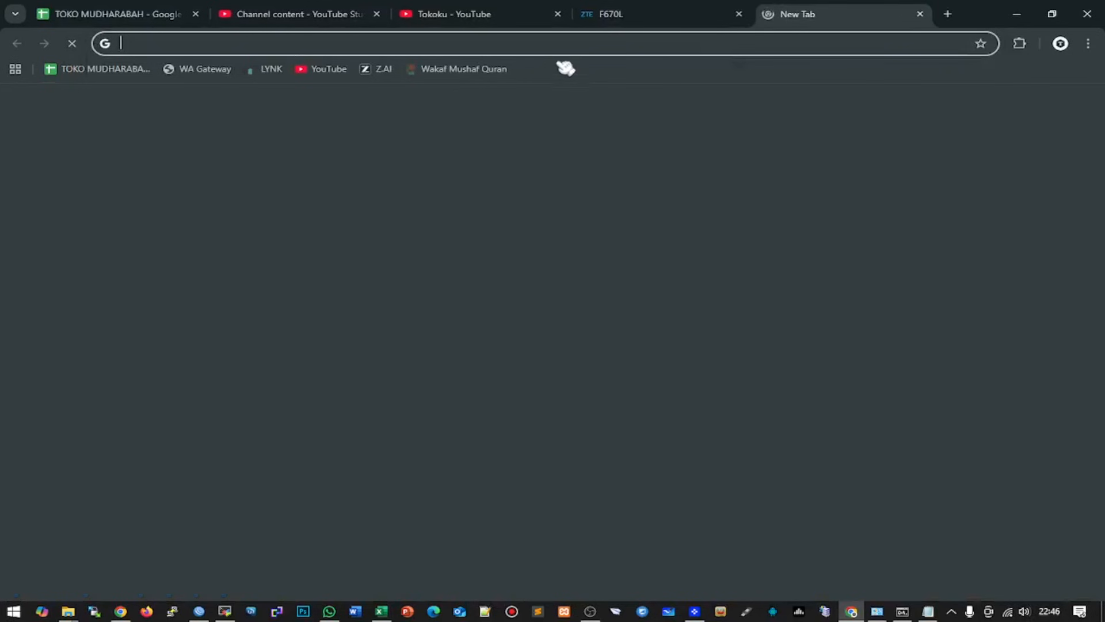
# - Load 10.5.13.108 in the new tab, then return to the F670L tab
pyautogui.hotkey('ctrl', 'v')
pyautogui.press('Return')
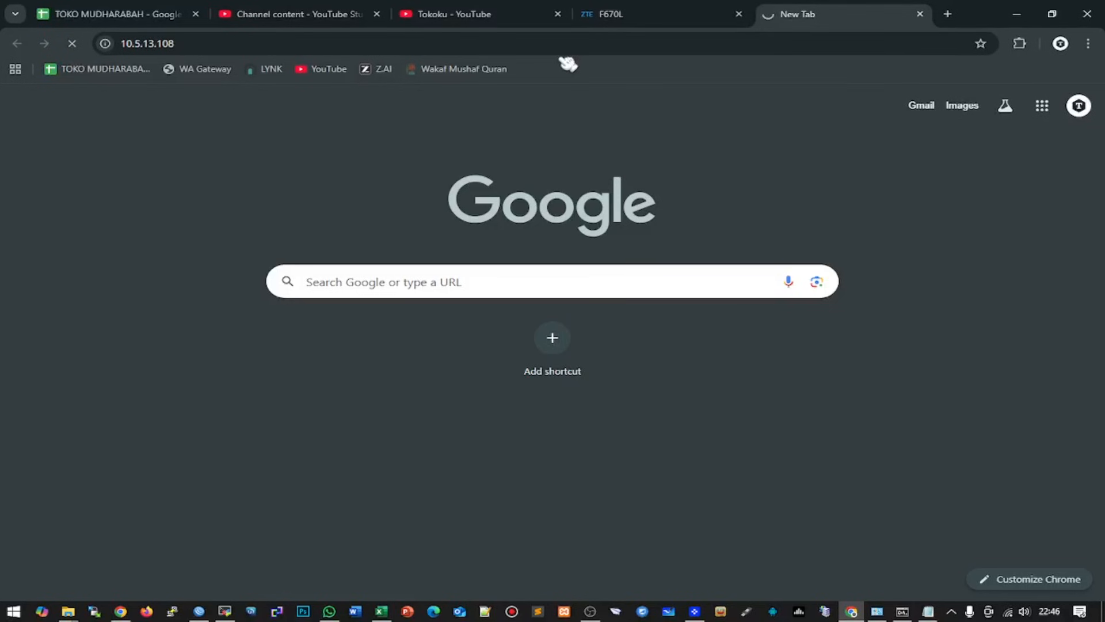
pyautogui.click(617, 20)
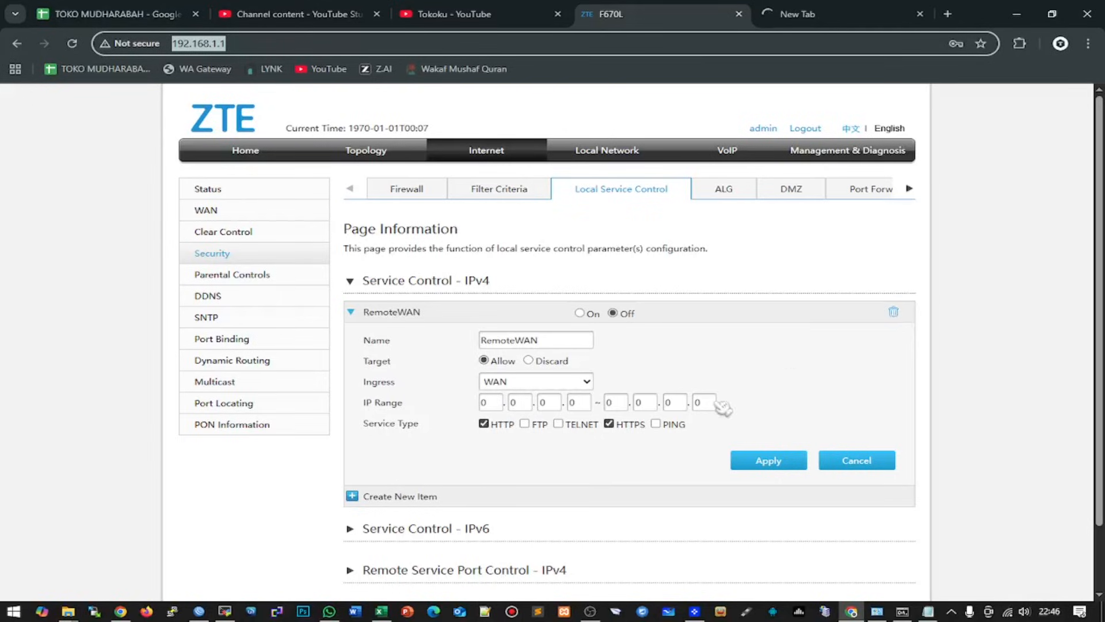
# - Set RemoteWAN On and save it, re-enabling the Ethernet adapter meanwhile
pyautogui.click(581, 313)
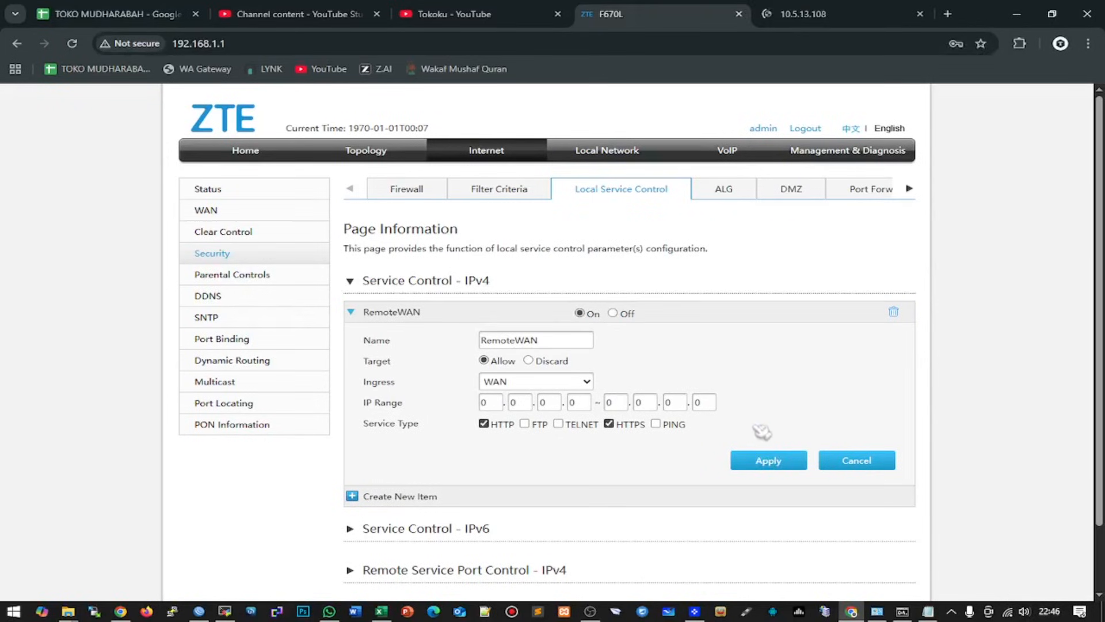
pyautogui.click(876, 611)
pyautogui.rightClick(502, 233)
pyautogui.click(567, 239)
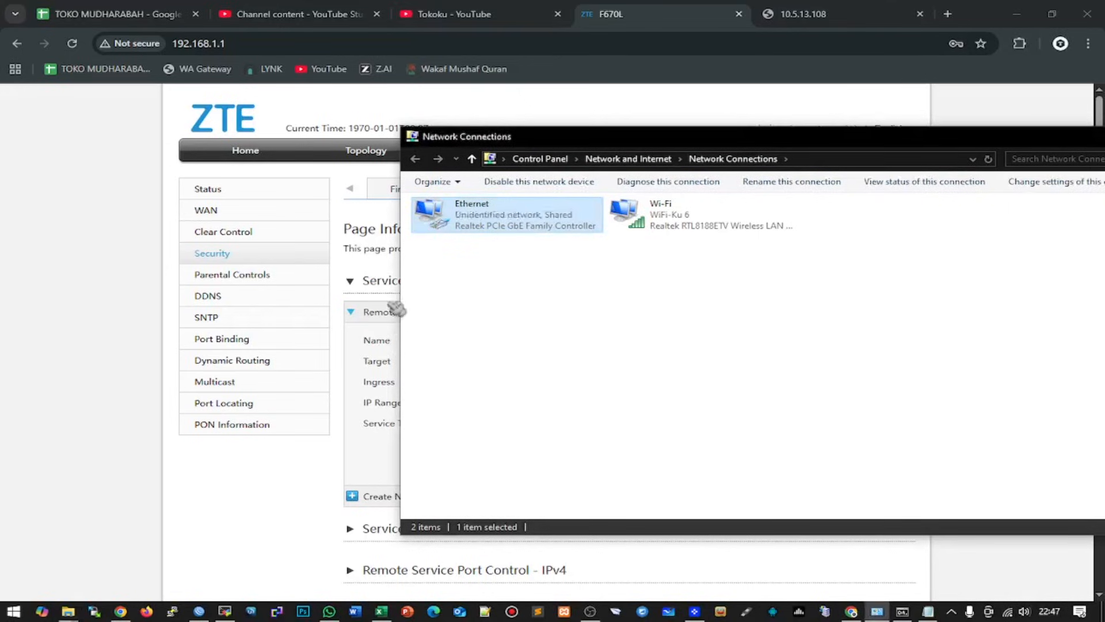
pyautogui.click(382, 266)
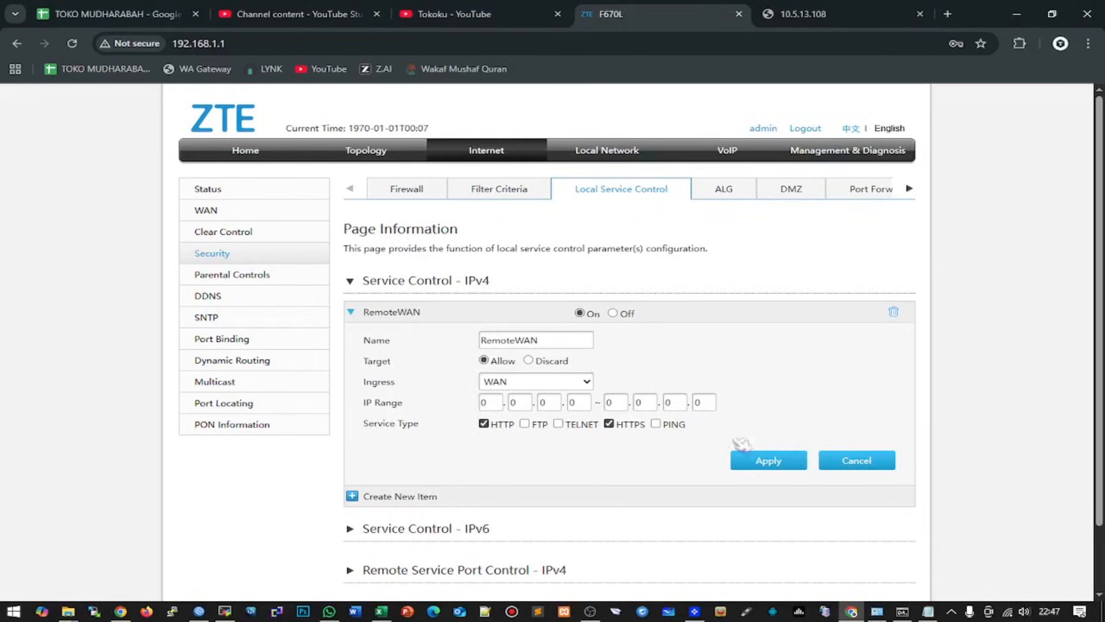
pyautogui.click(771, 460)
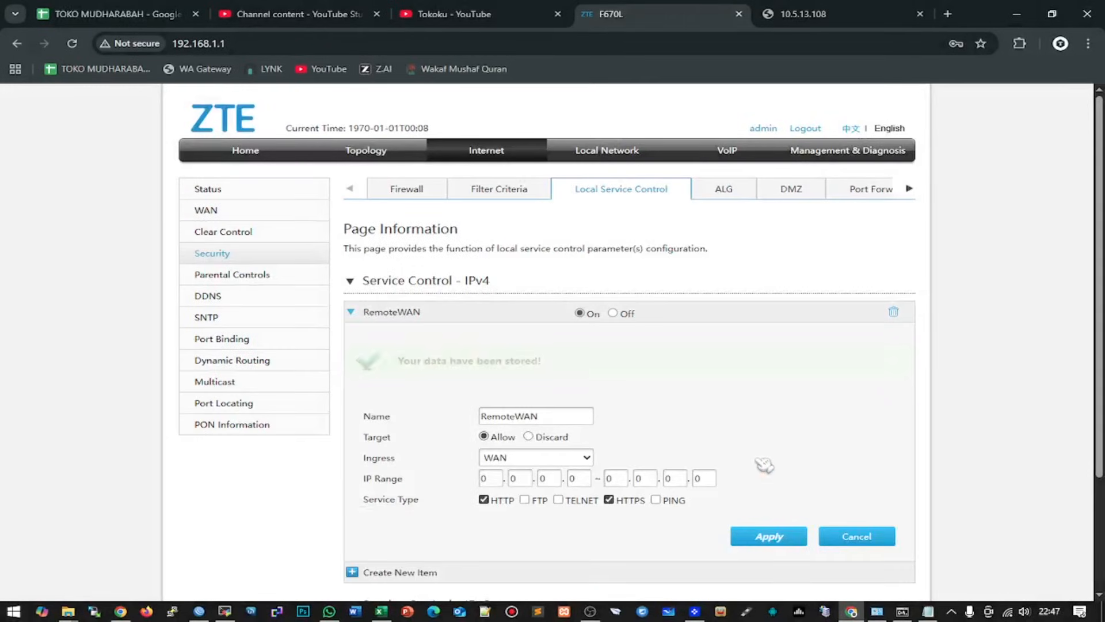
pyautogui.scroll(-2, 623, 336)
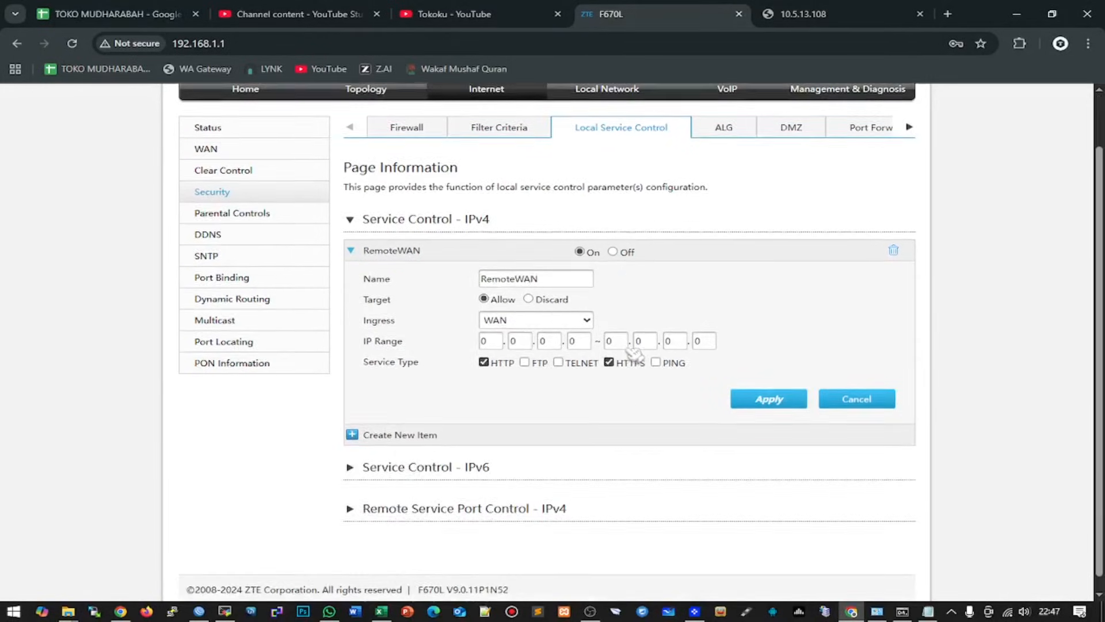
pyautogui.click(878, 613)
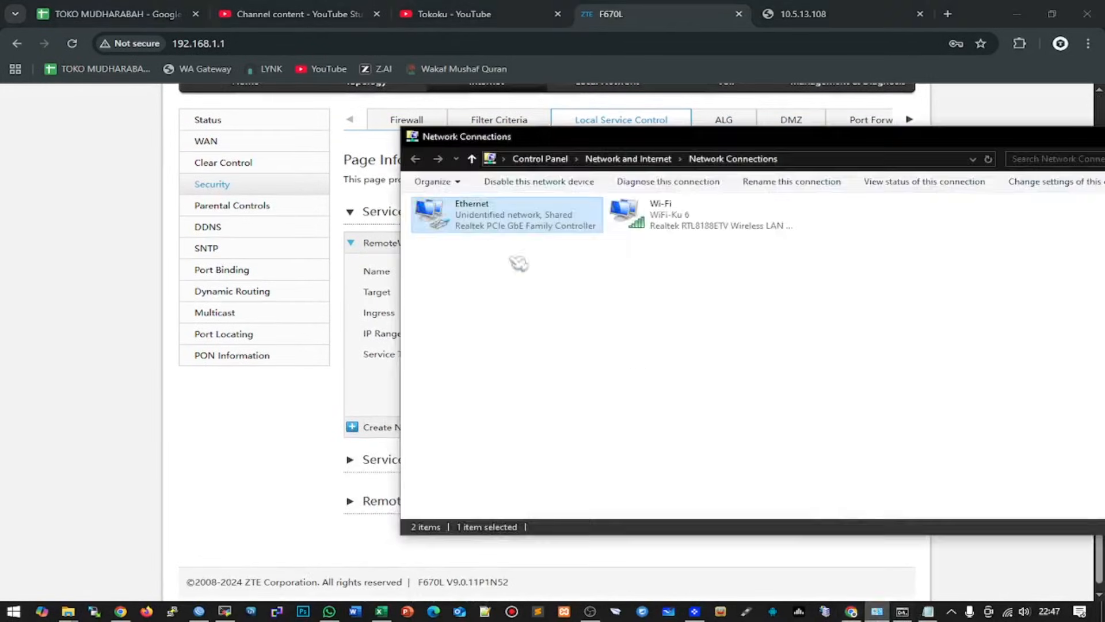
# - Disable Ethernet and try the admin login at 10.5.13.108, which reports 'Current user is forbidden to login.'
pyautogui.rightClick(492, 209)
pyautogui.click(547, 220)
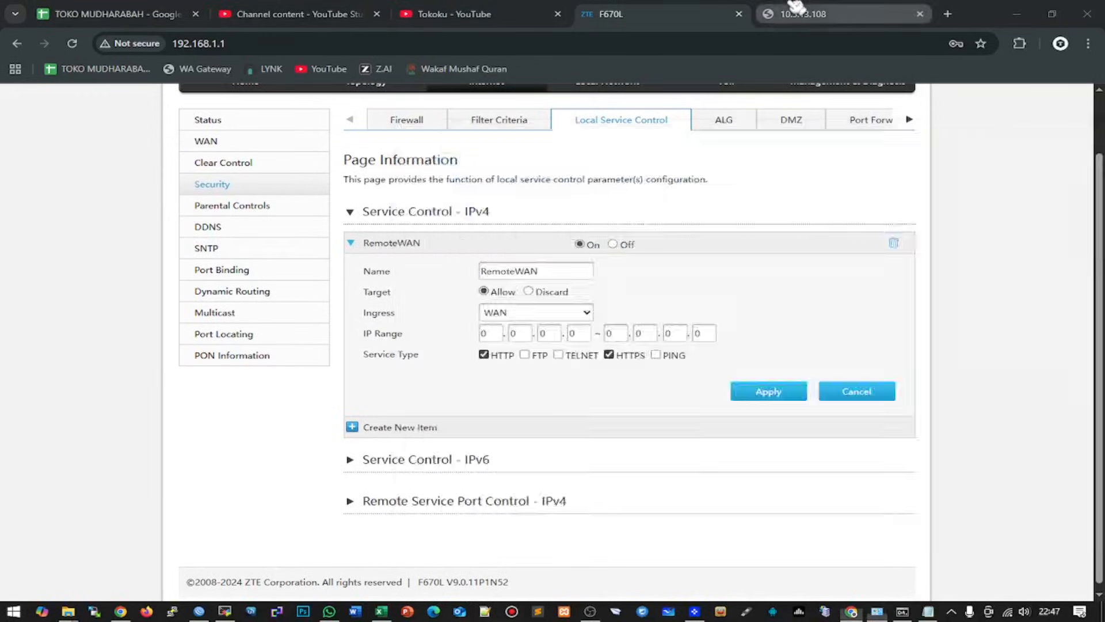
pyautogui.click(806, 13)
pyautogui.click(286, 45)
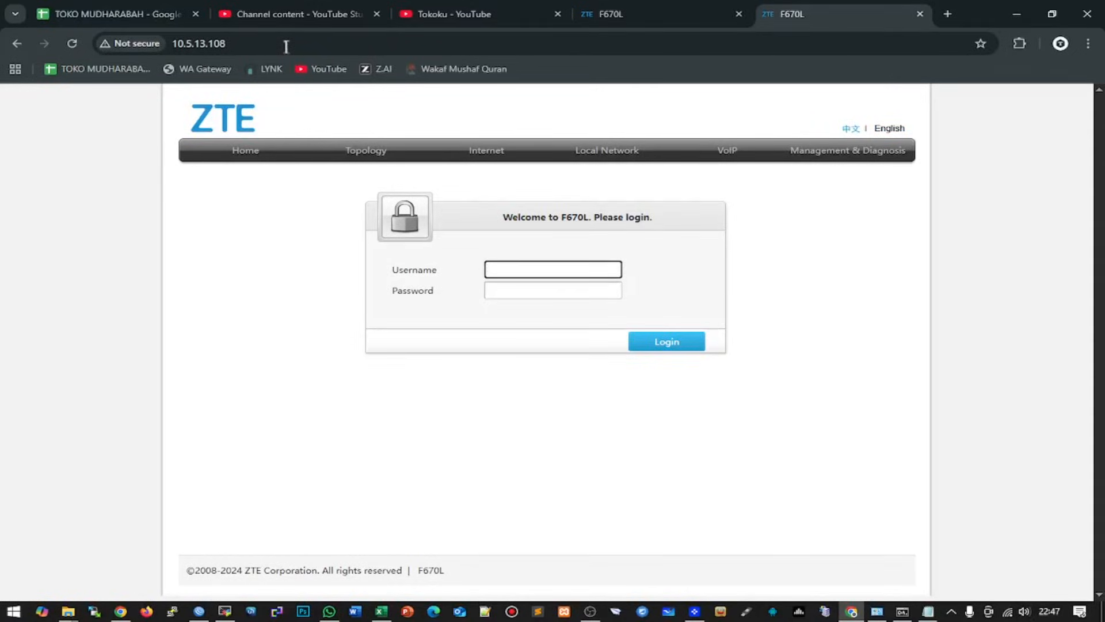
pyautogui.press('Tab')
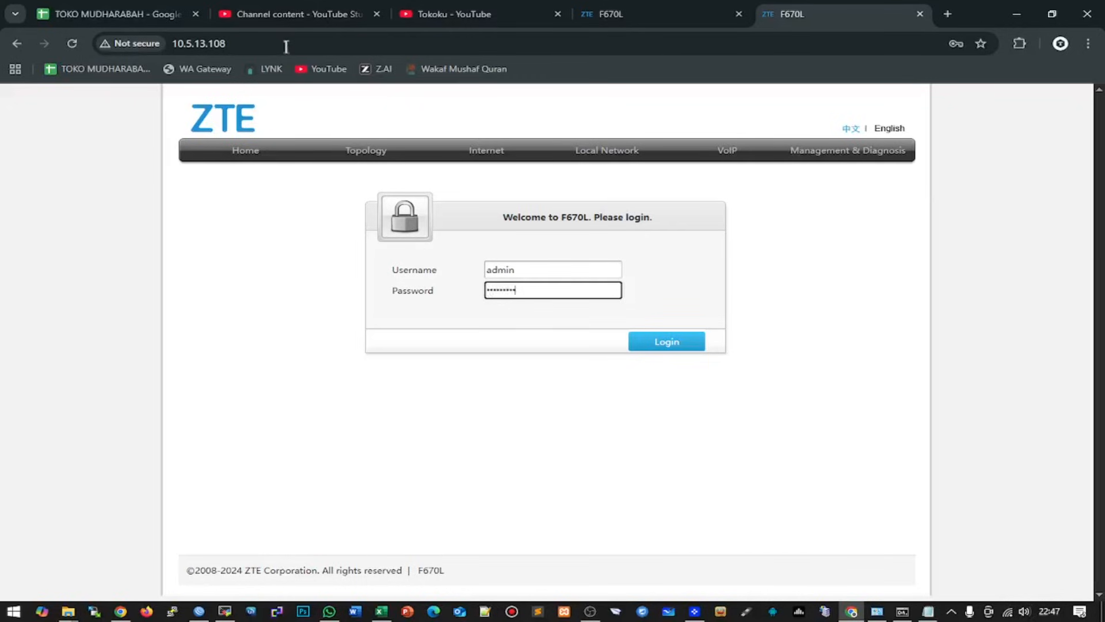
pyautogui.press('Return')
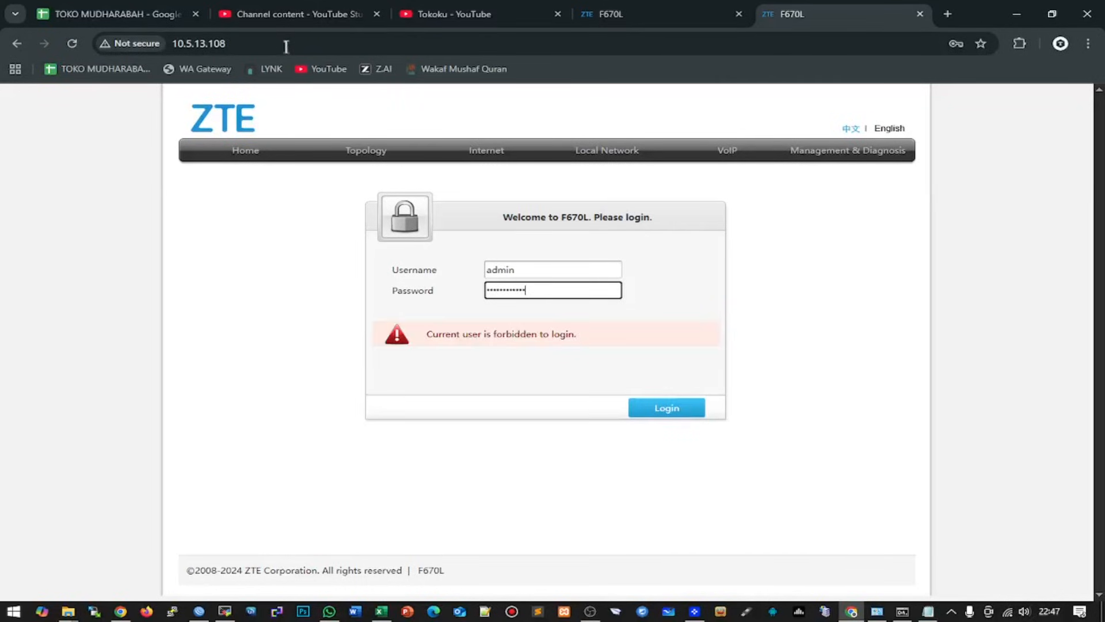
pyautogui.moveTo(426, 334); pyautogui.dragTo(604, 338)
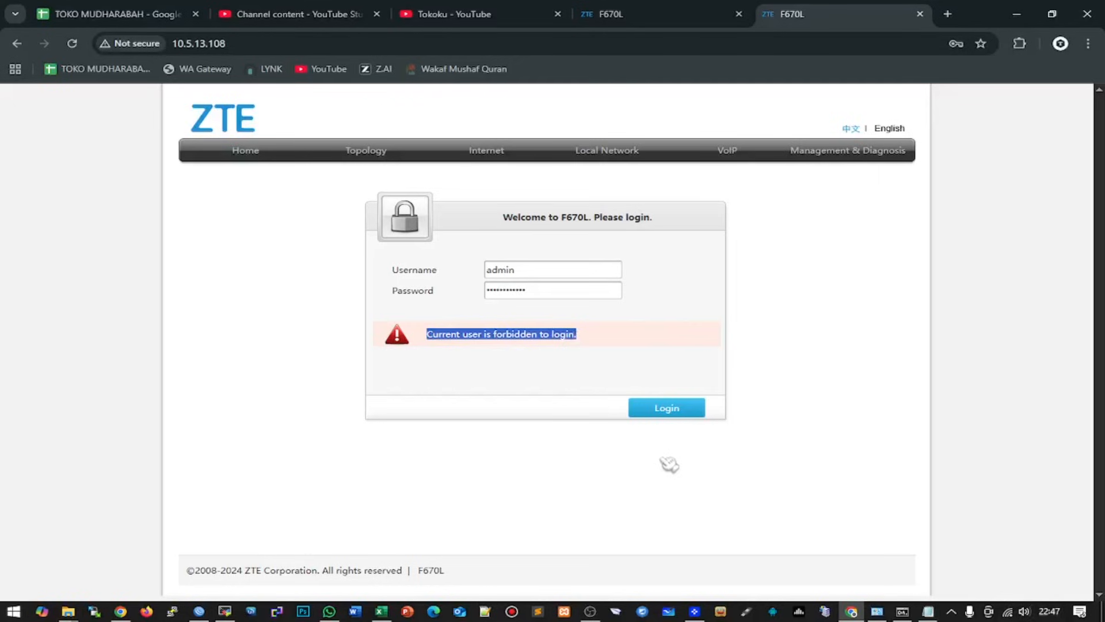
# - Re-enable the Ethernet adapter in Network Connections
pyautogui.click(877, 611)
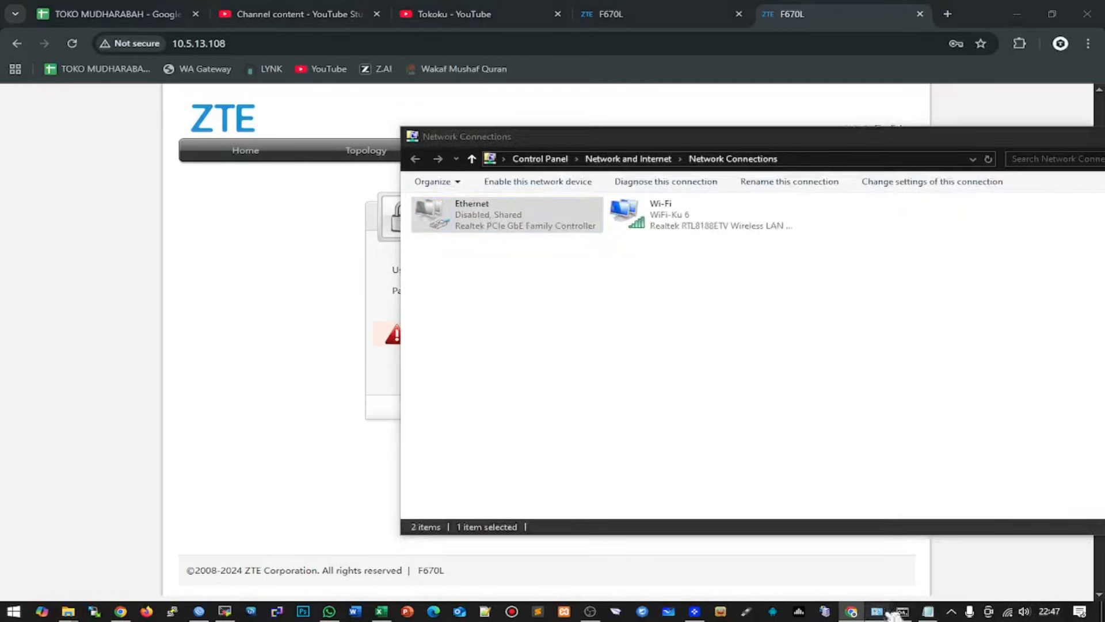
pyautogui.rightClick(542, 209)
pyautogui.click(578, 214)
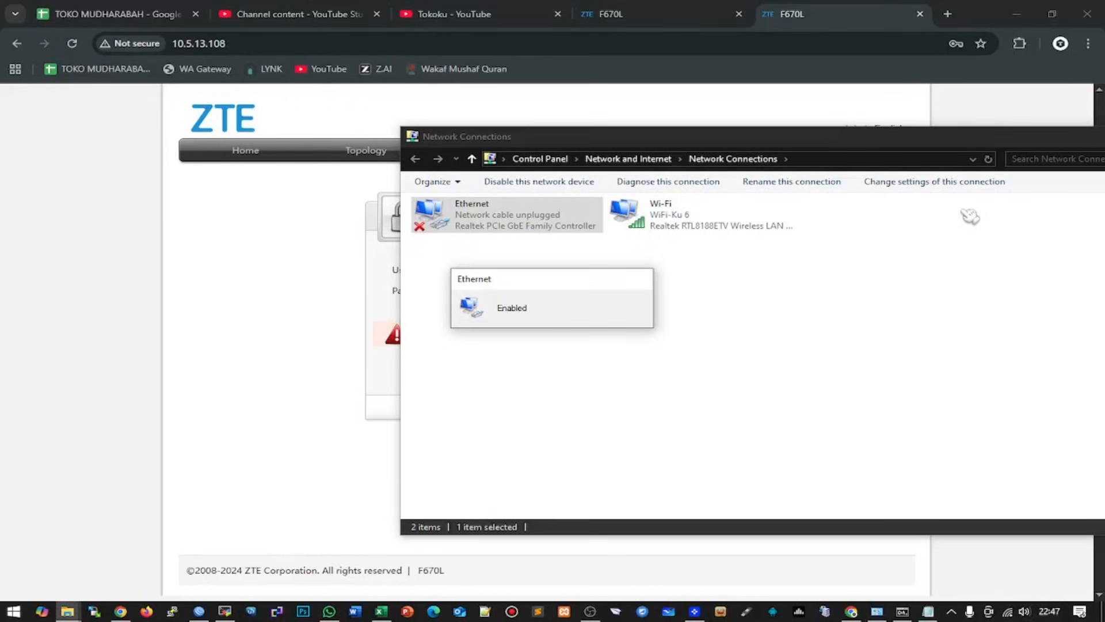
# - Back in the router admin, view the Firewall page and expand the Anti-hacking protection settings
pyautogui.click(654, 15)
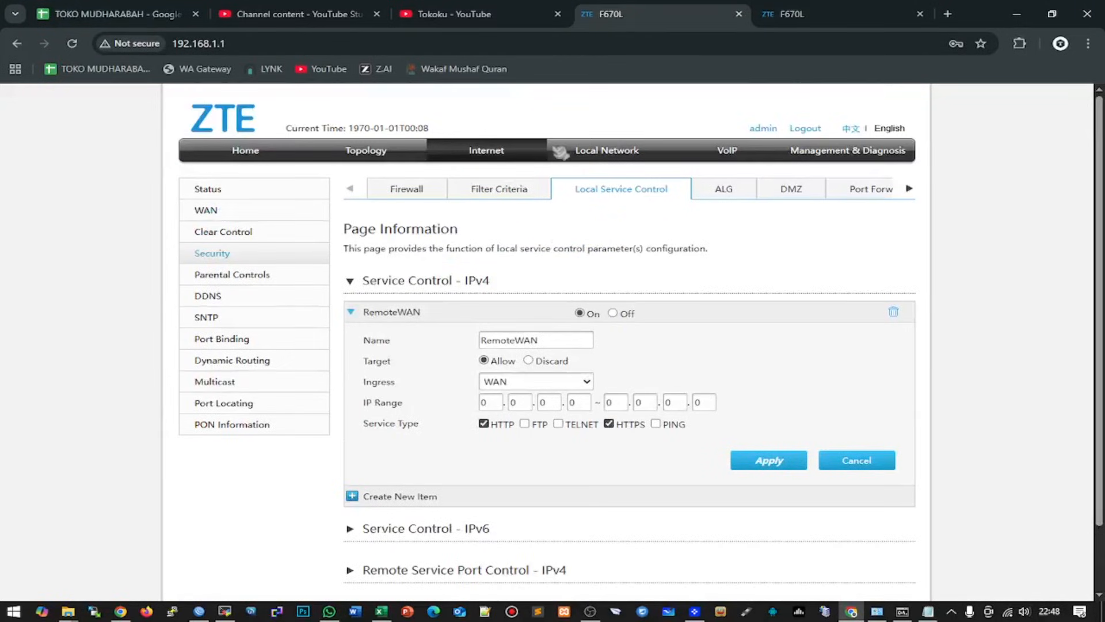
pyautogui.click(410, 190)
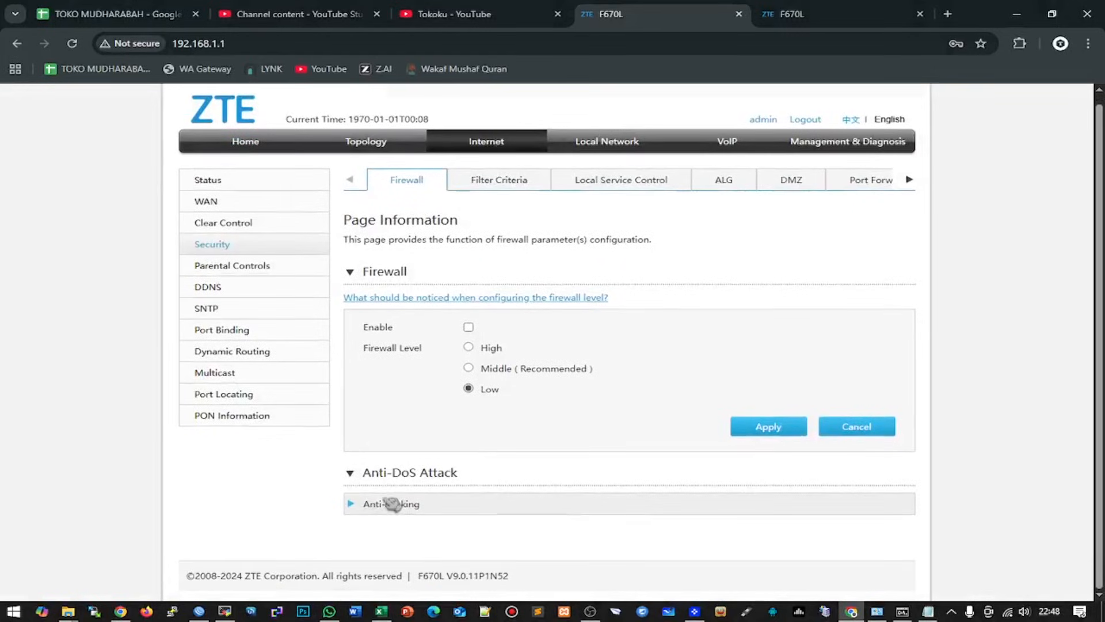
pyautogui.click(385, 501)
pyautogui.scroll(-2, 437, 490)
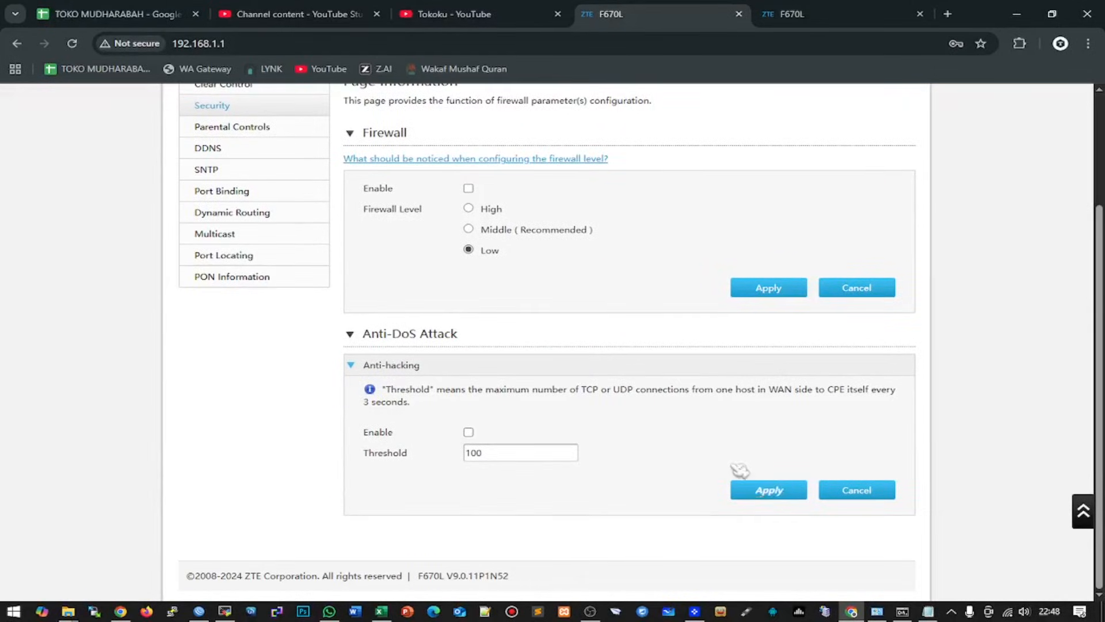
pyautogui.scroll(3, 716, 407)
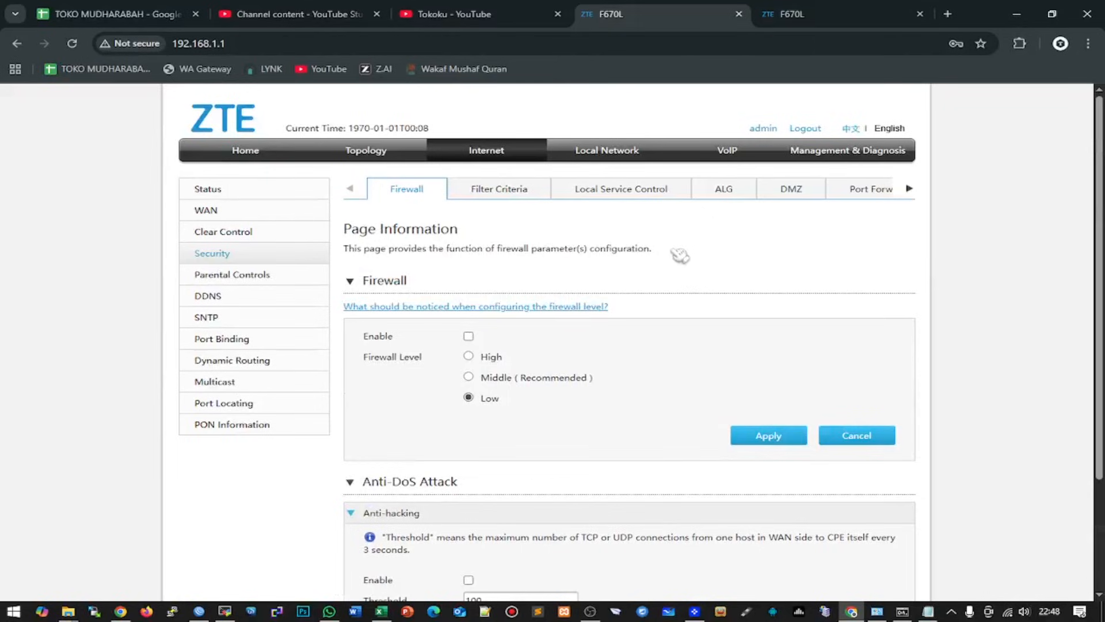
# - Review the local service control rules and PPPtest's PPPoE WAN settings, then list available Wi-Fi networks
pyautogui.click(654, 194)
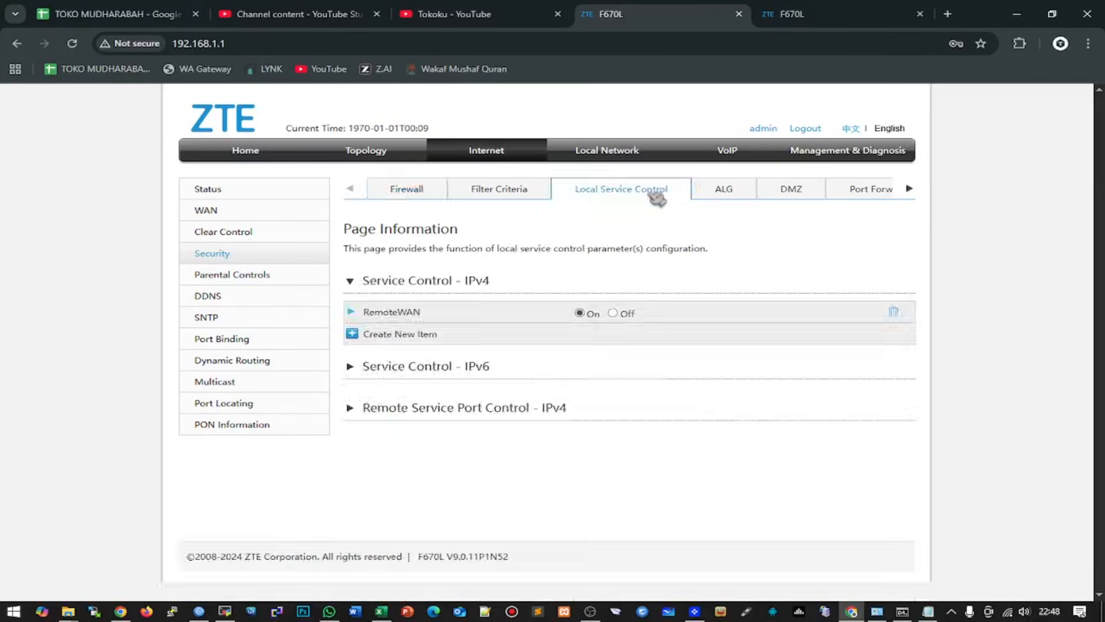
pyautogui.click(227, 215)
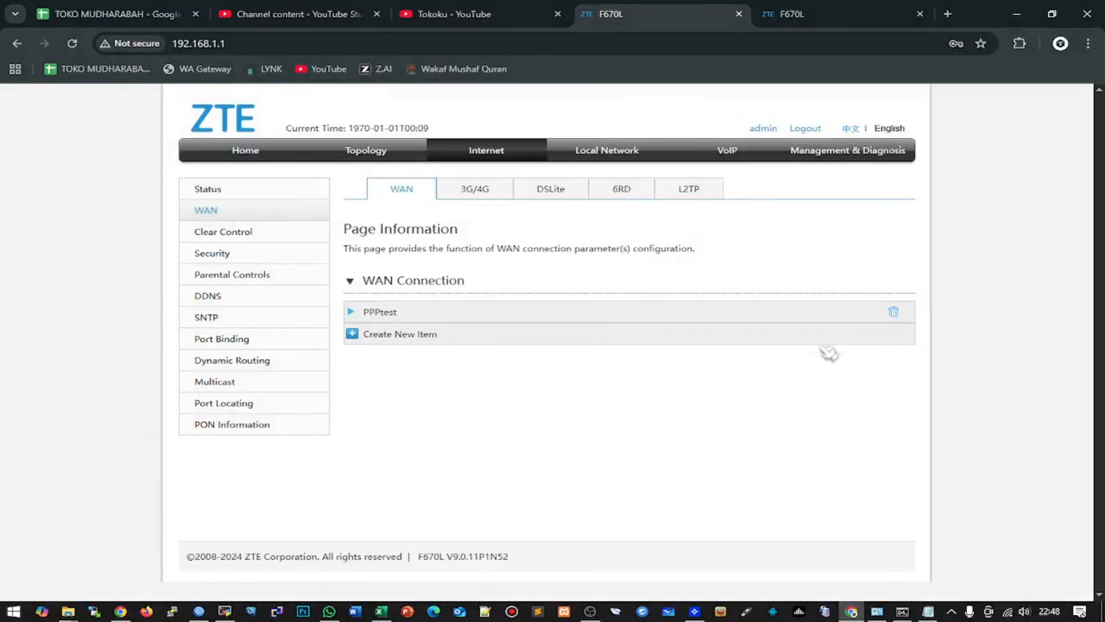
pyautogui.click(371, 318)
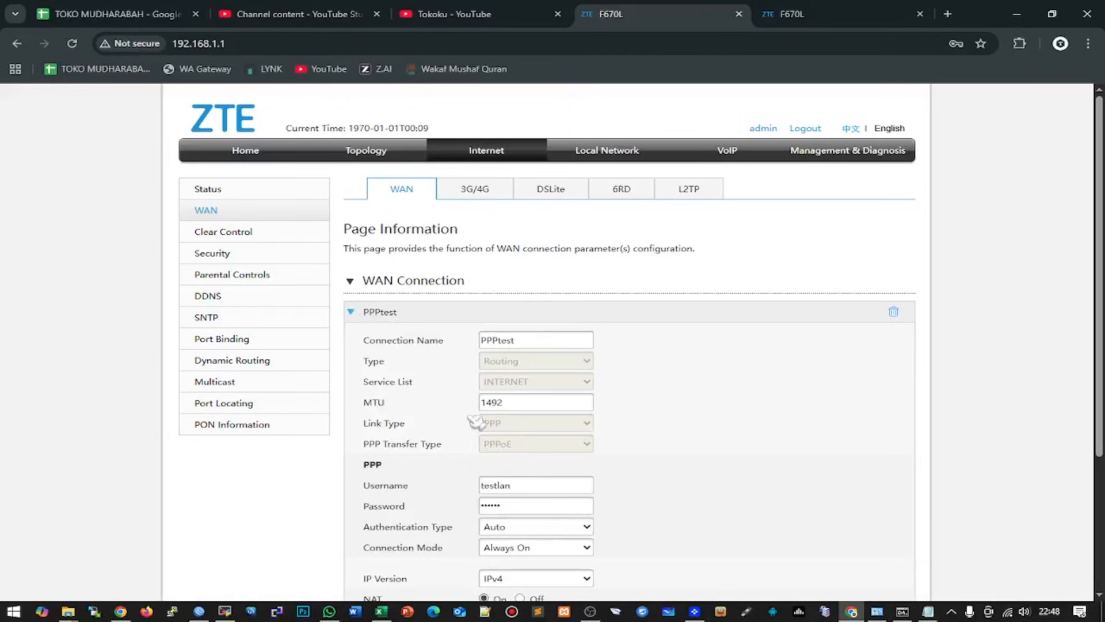
pyautogui.scroll(-3, 649, 395)
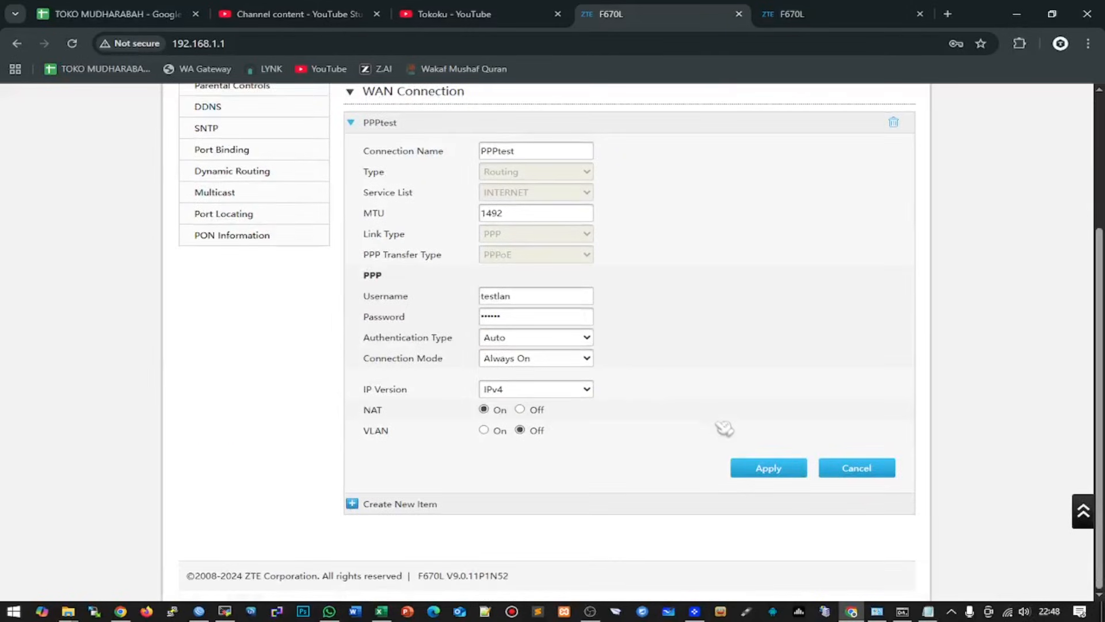
pyautogui.scroll(2, 770, 416)
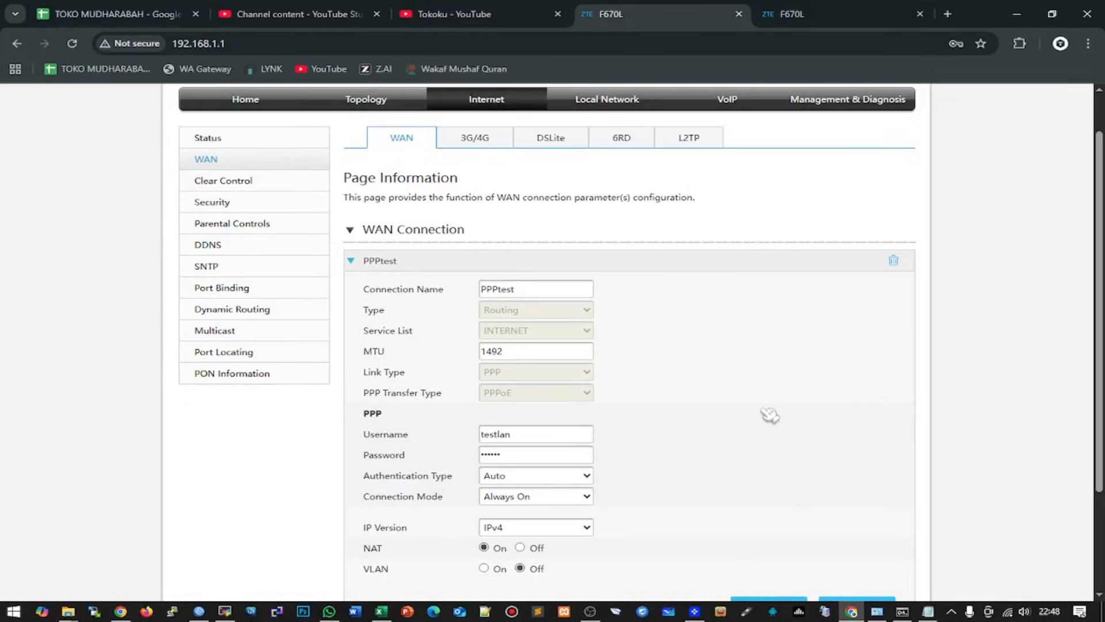
pyautogui.scroll(-2, 770, 416)
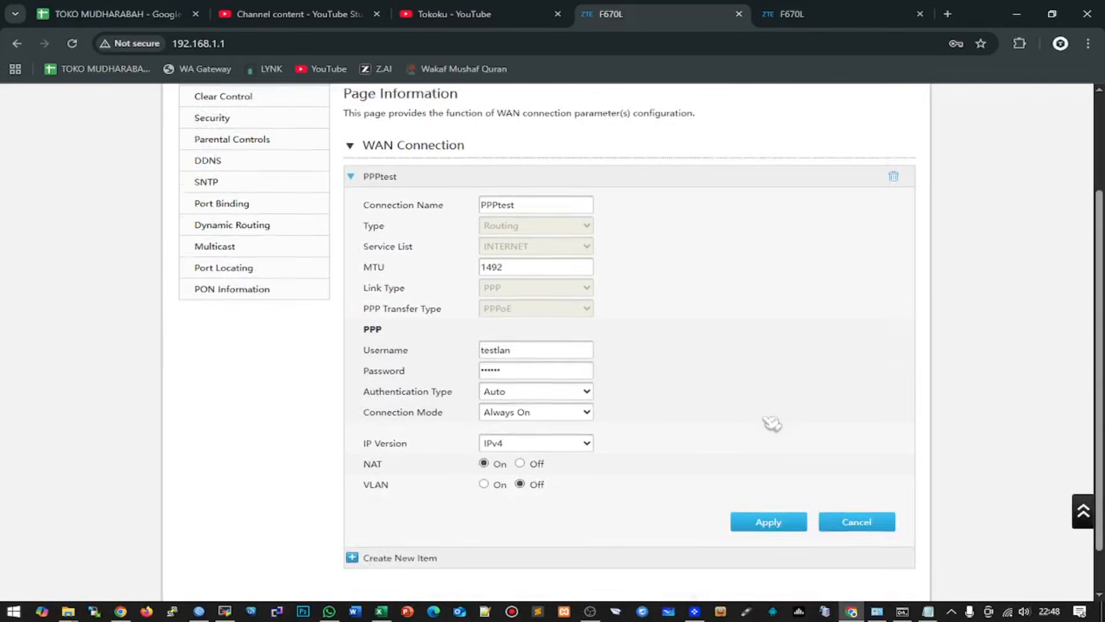
pyautogui.scroll(1, 776, 424)
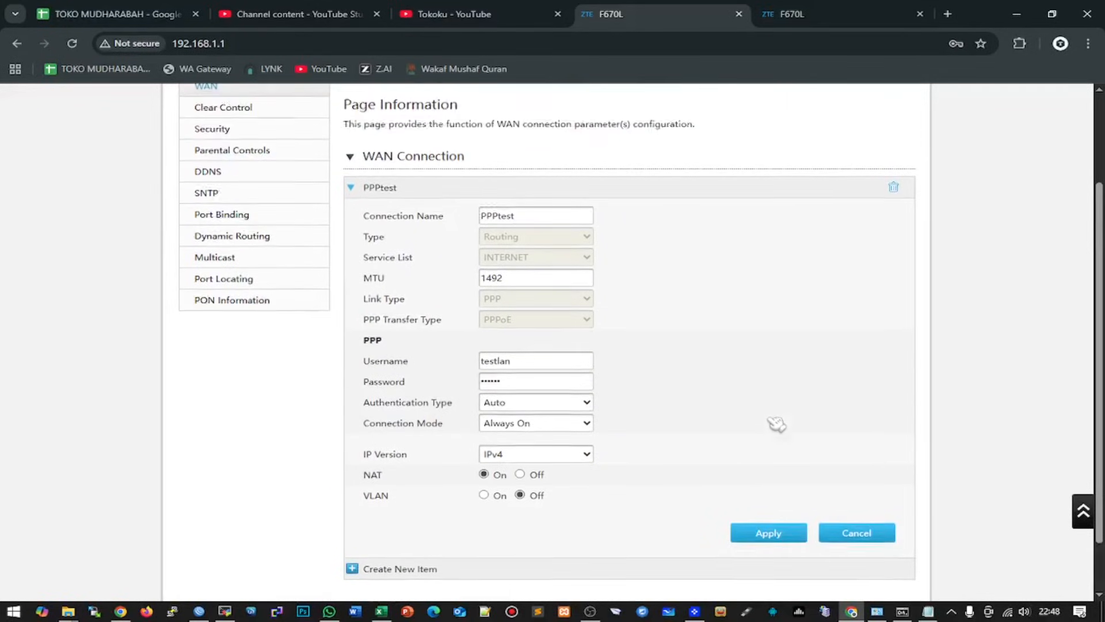
pyautogui.click(1013, 616)
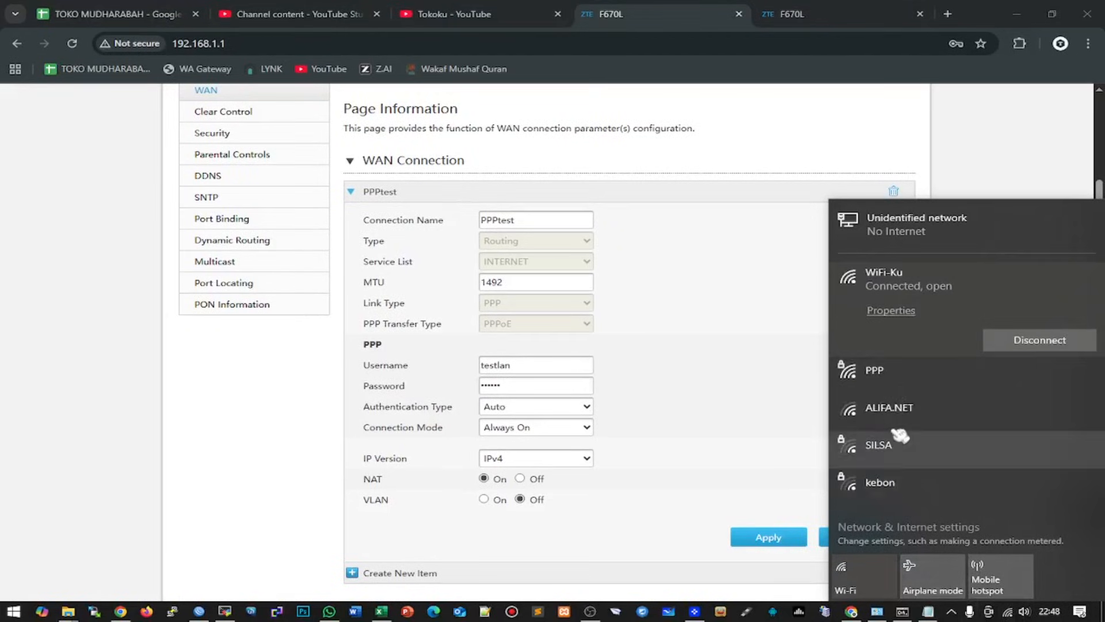
# - Connect to the PPP Wi-Fi network by entering its security key
pyautogui.click(901, 373)
pyautogui.click(1030, 384)
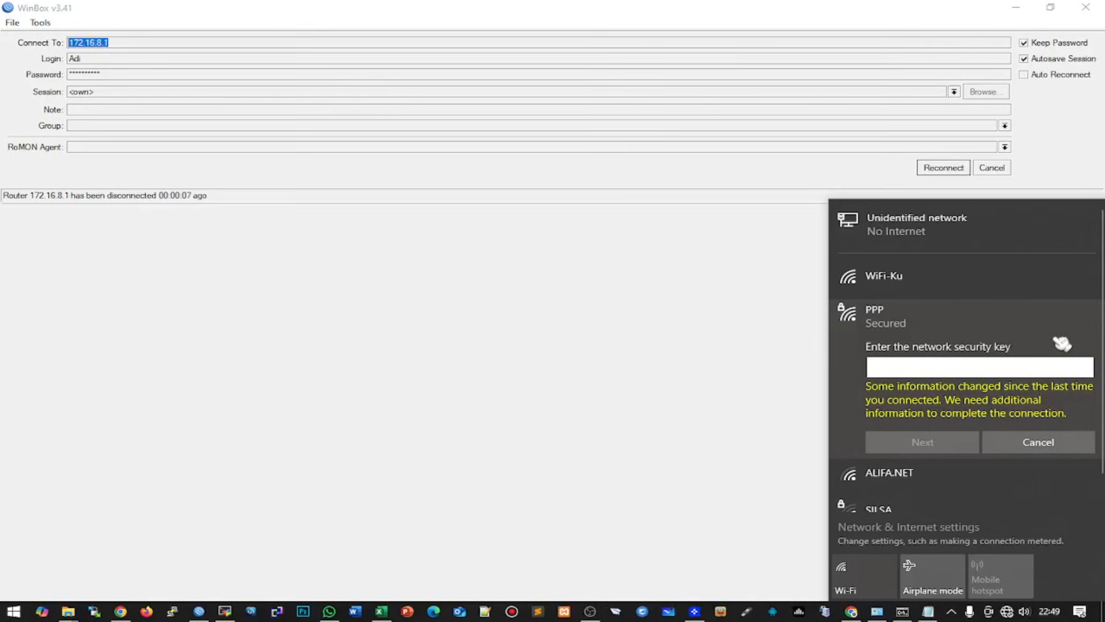
pyautogui.write('•••')
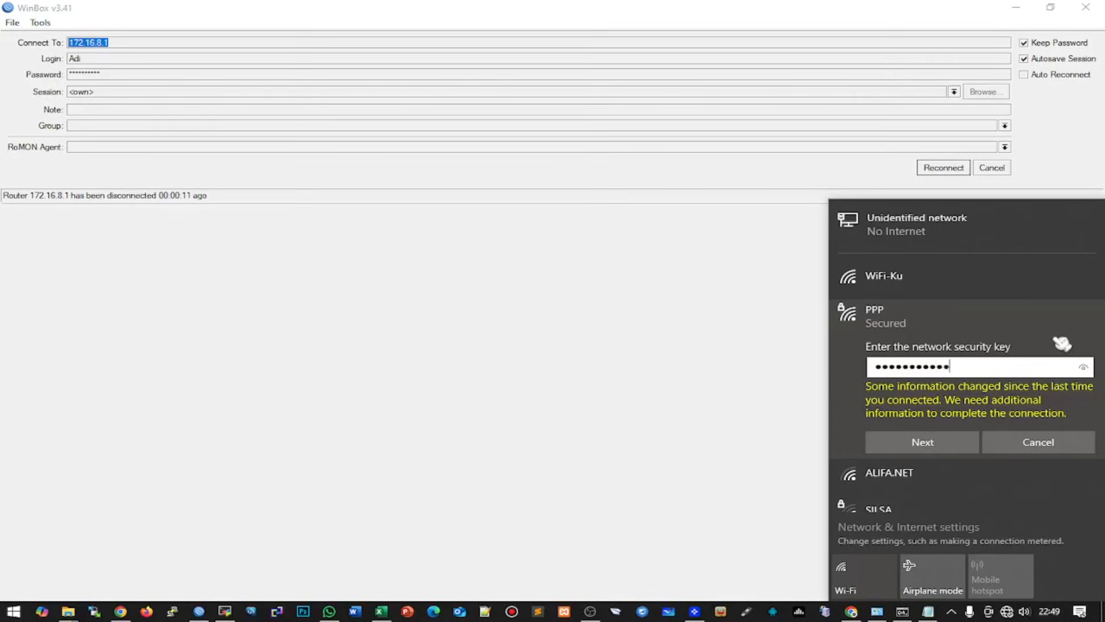
pyautogui.click(1084, 367)
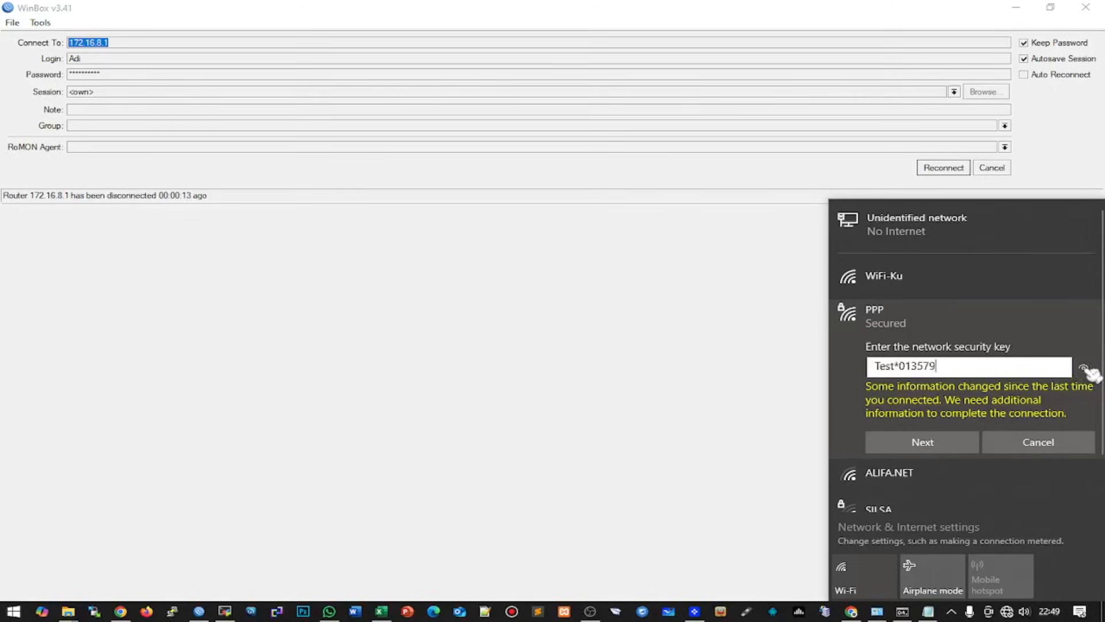
pyautogui.click(924, 442)
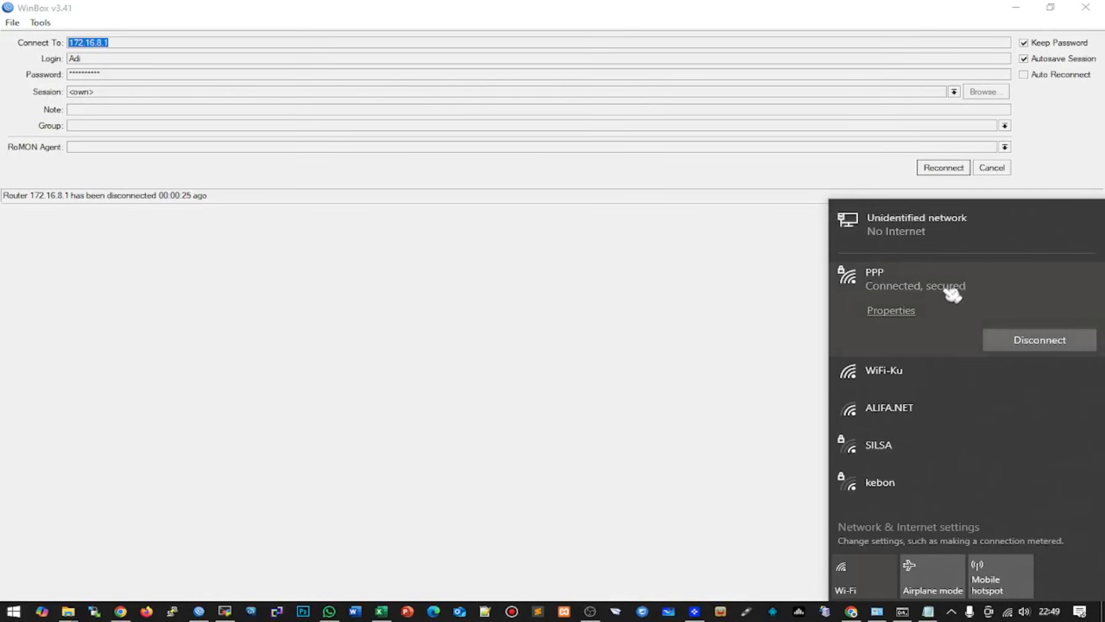
# - Disable the Ethernet adapter and check the Wi-Fi connection status
pyautogui.click(876, 611)
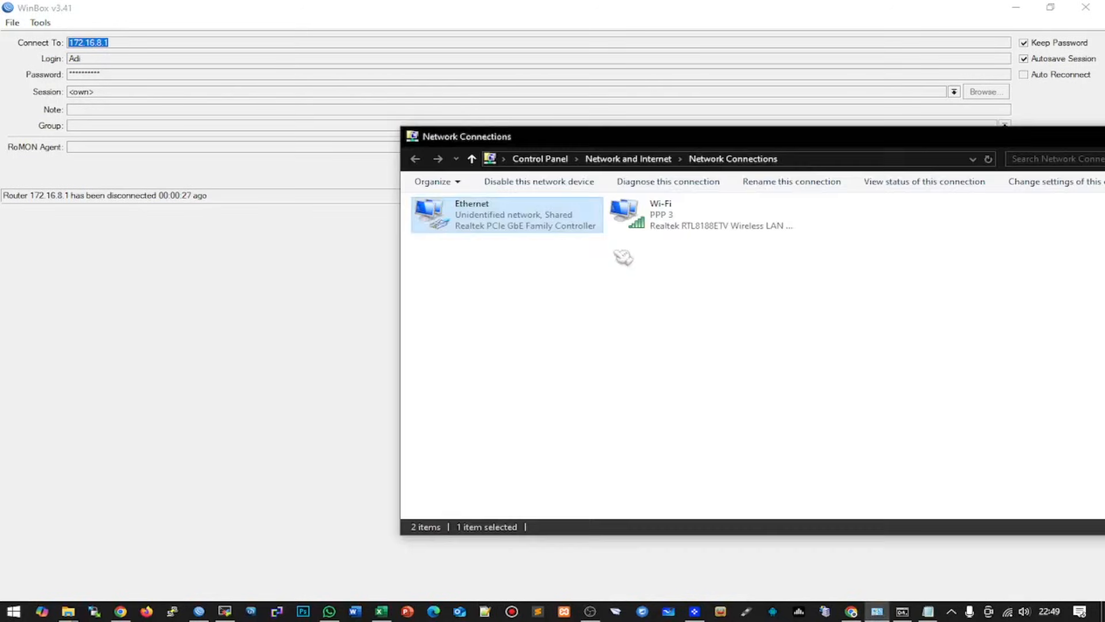
pyautogui.rightClick(554, 228)
pyautogui.click(579, 232)
pyautogui.click(1009, 610)
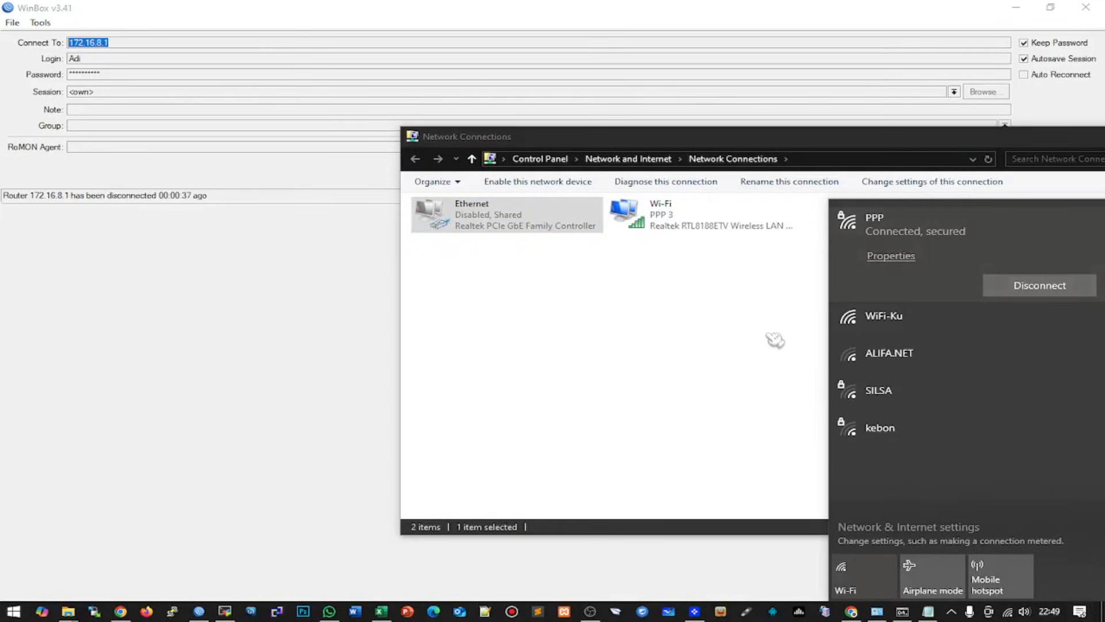
# - In a new tab, ask Z.ai Chat 'tolong berikan saya info menarik' to test internet access
pyautogui.click(851, 611)
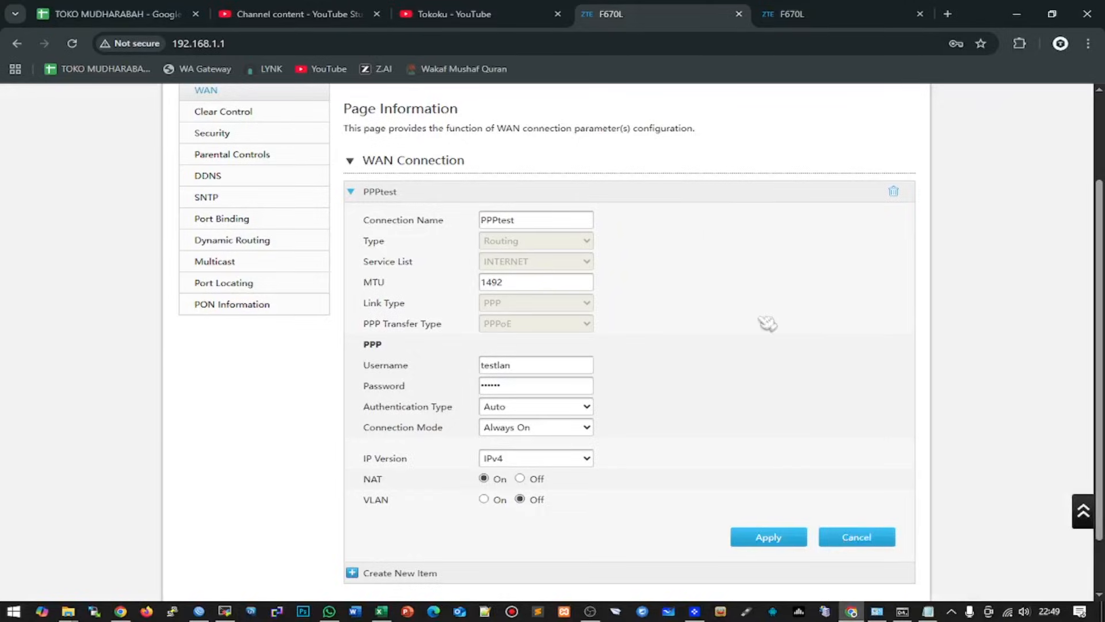
pyautogui.click(948, 14)
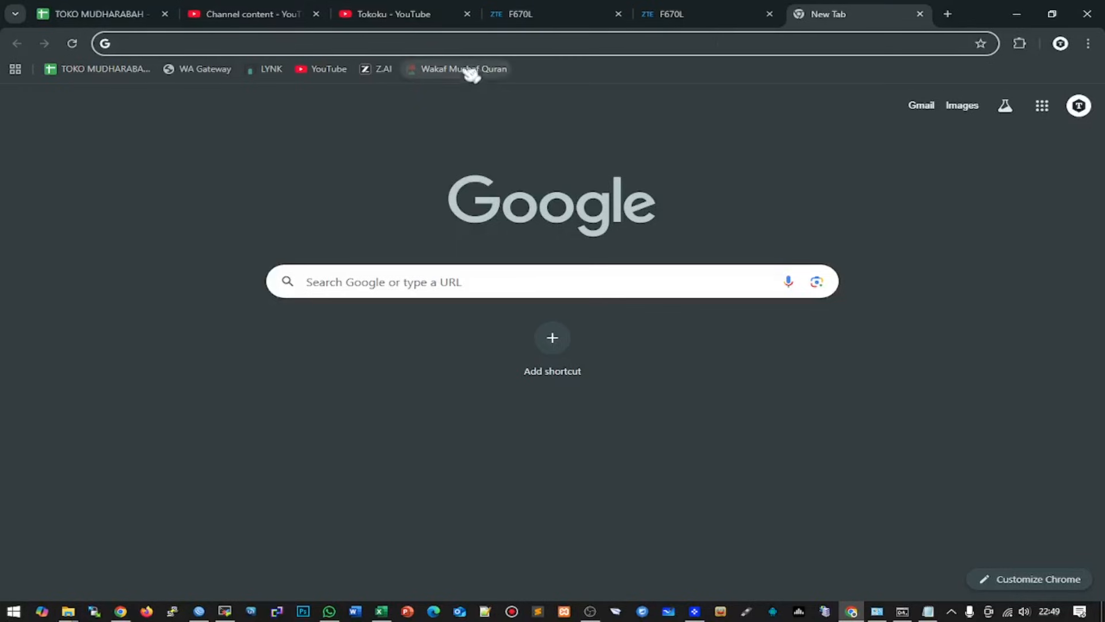
pyautogui.click(382, 69)
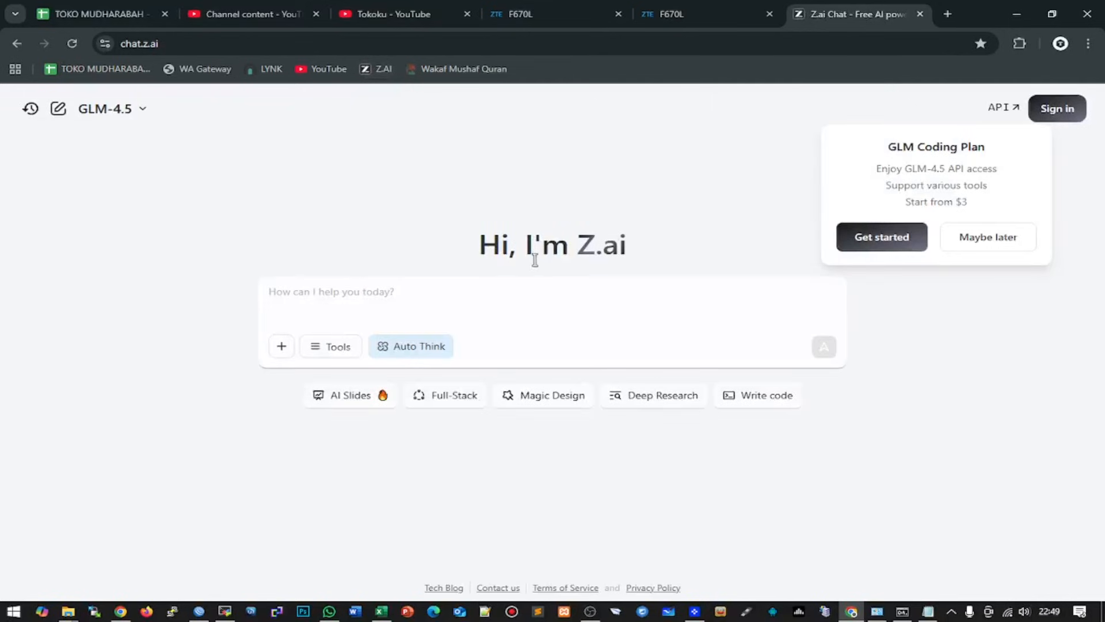
pyautogui.write('tolong')
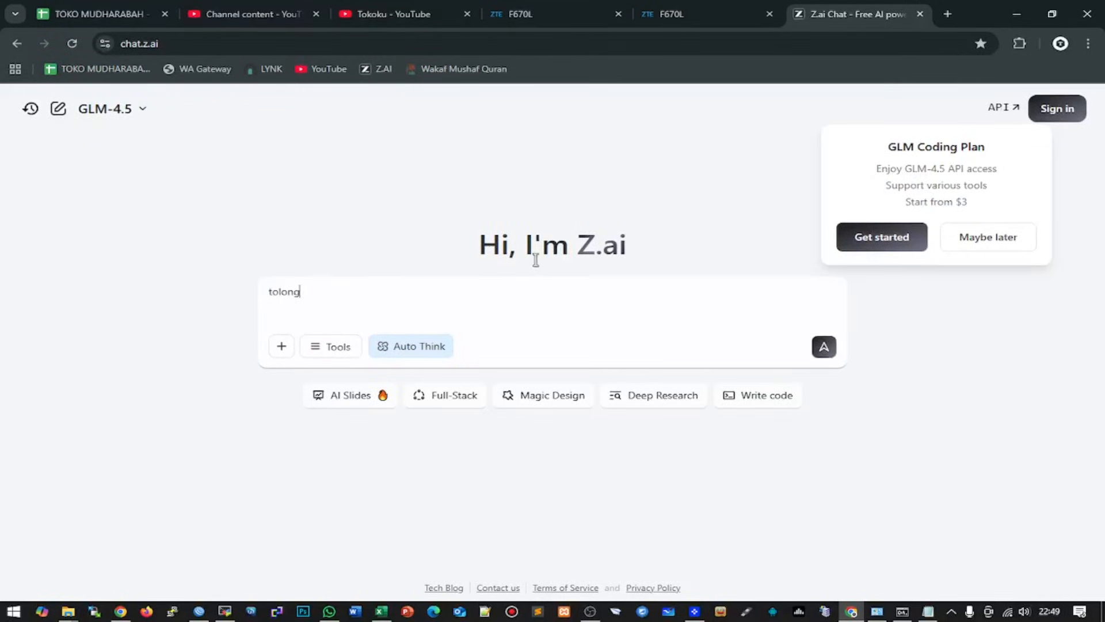
pyautogui.write(' berikan saya info menarik')
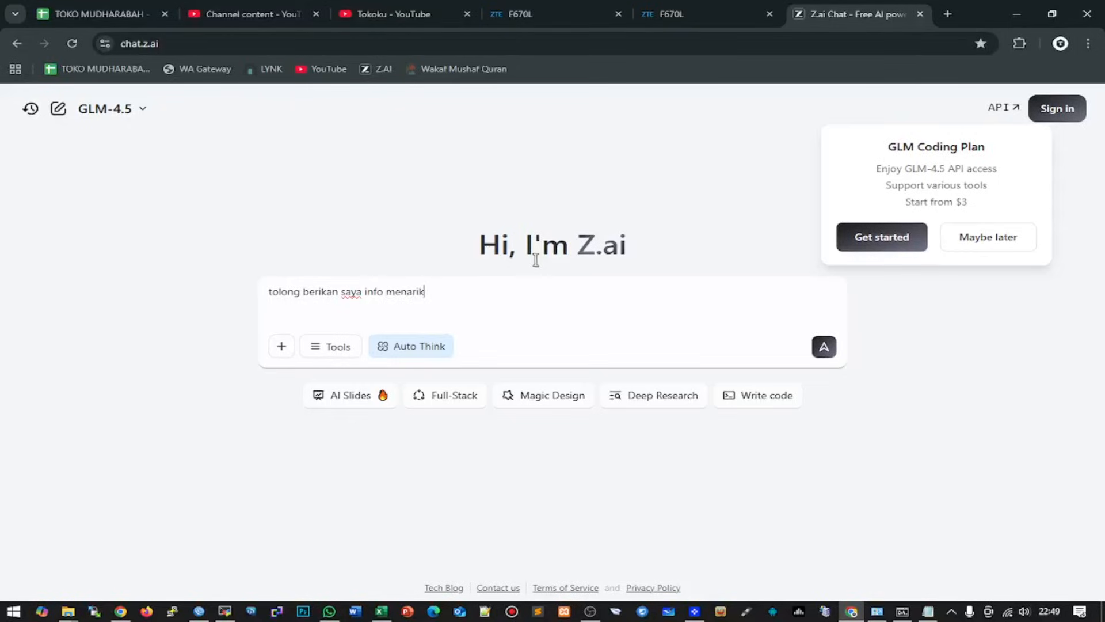
pyautogui.press('Return')
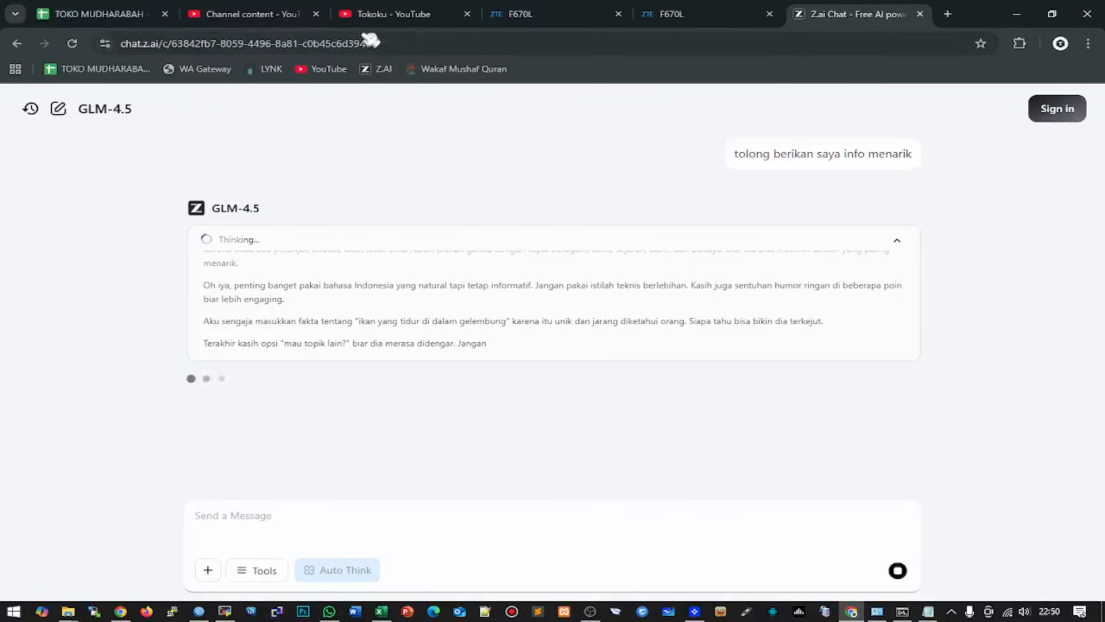
pyautogui.click(775, 43)
# - Load youtube.com in the current tab and close the duplicate F670L admin tab
pyautogui.write('you')
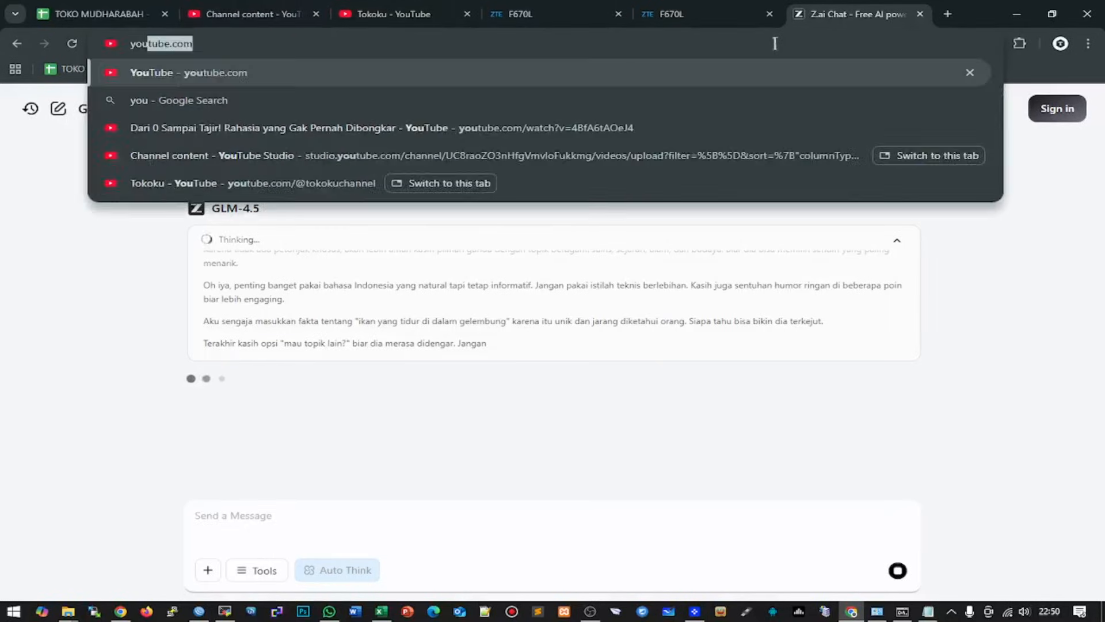
pyautogui.press('Return')
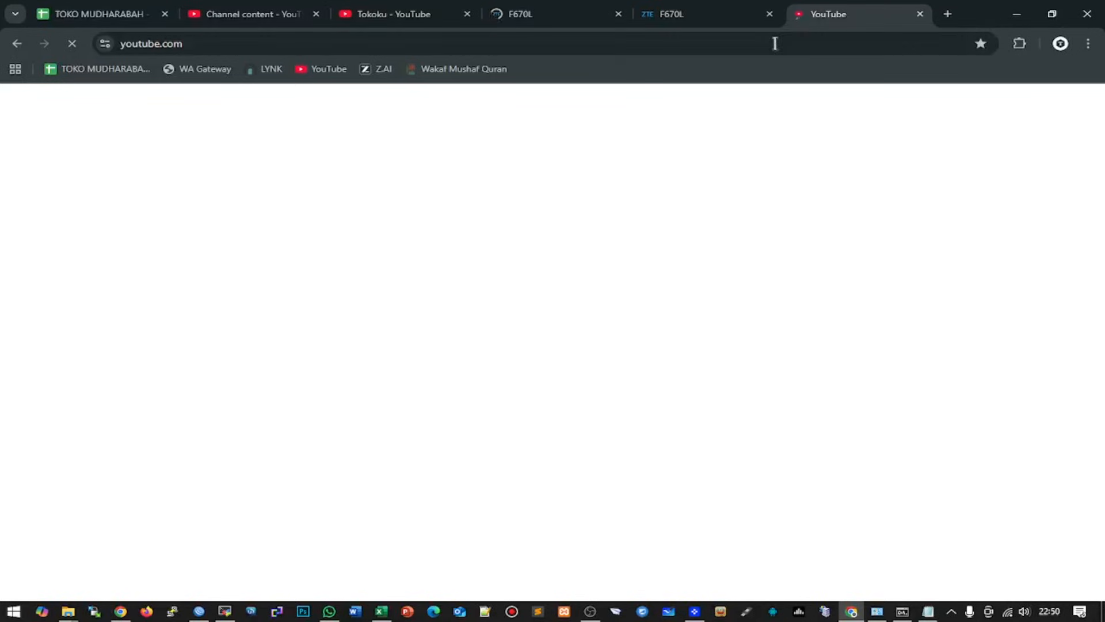
pyautogui.click(619, 14)
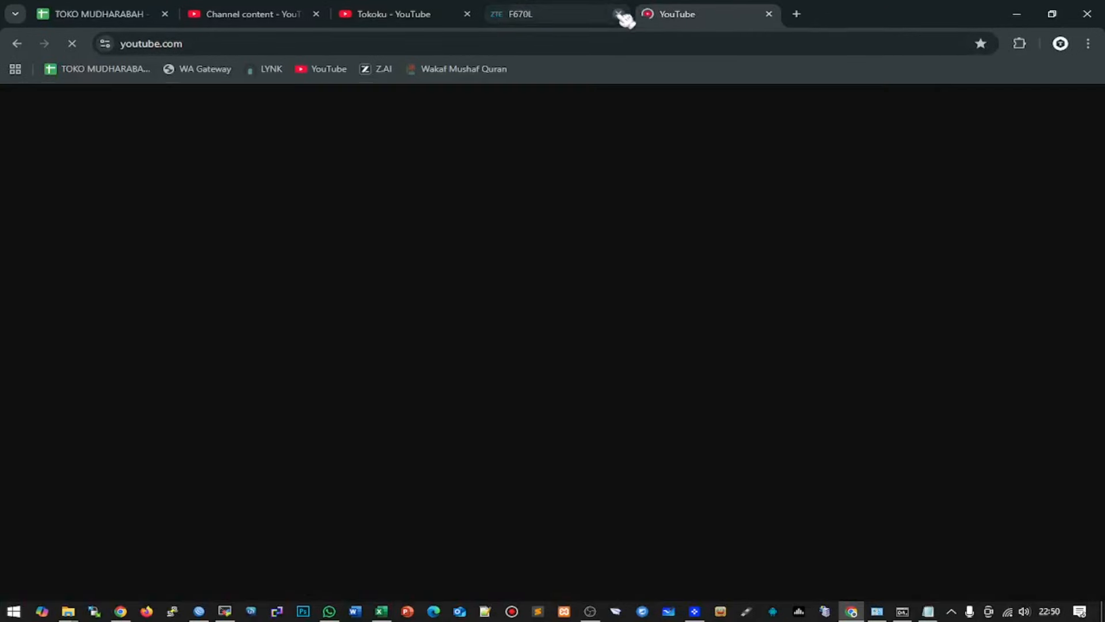